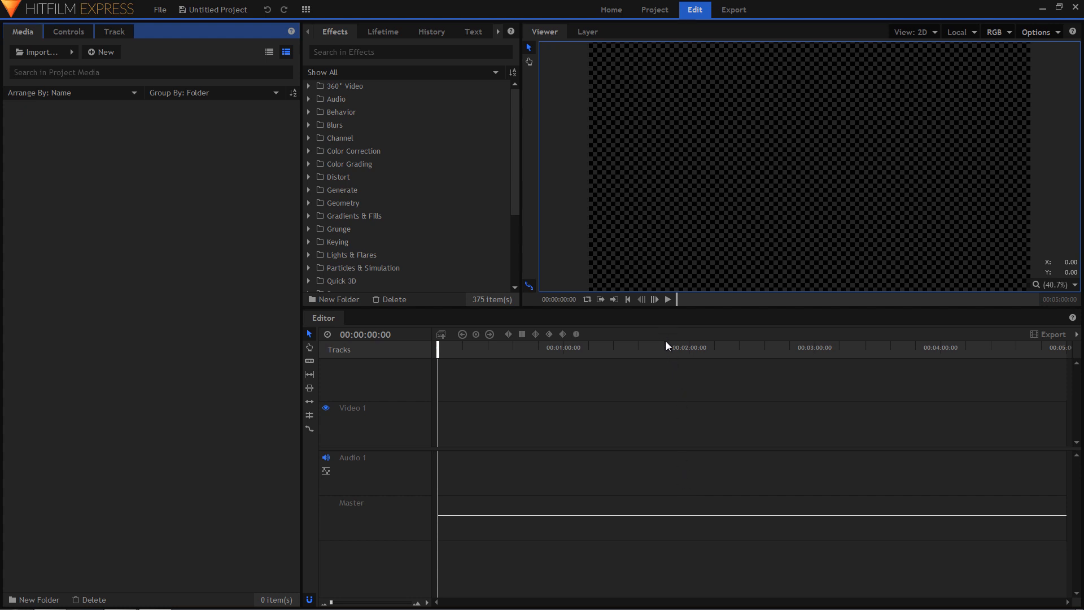
# Step: Enlarge the viewer area by lowering the divider between it and the timeline
pyautogui.moveTo(666, 308); pyautogui.dragTo(666, 375)
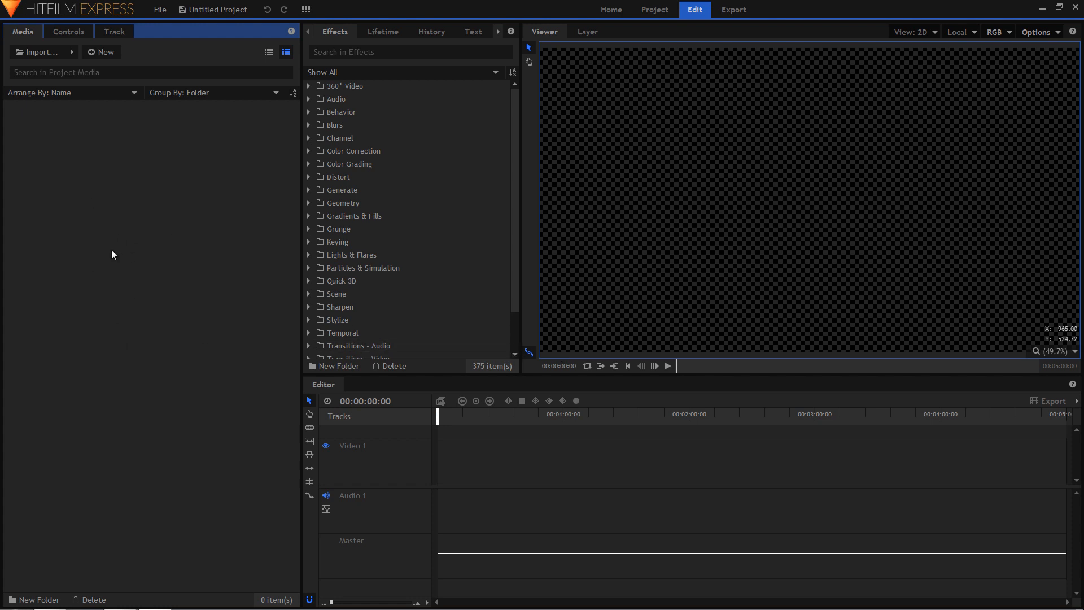
# Step: Create a composite shot named "Mon texte" with the 1080p Full HD @ 30 fps template and a duration of 00:00:30:00
pyautogui.click(113, 58)
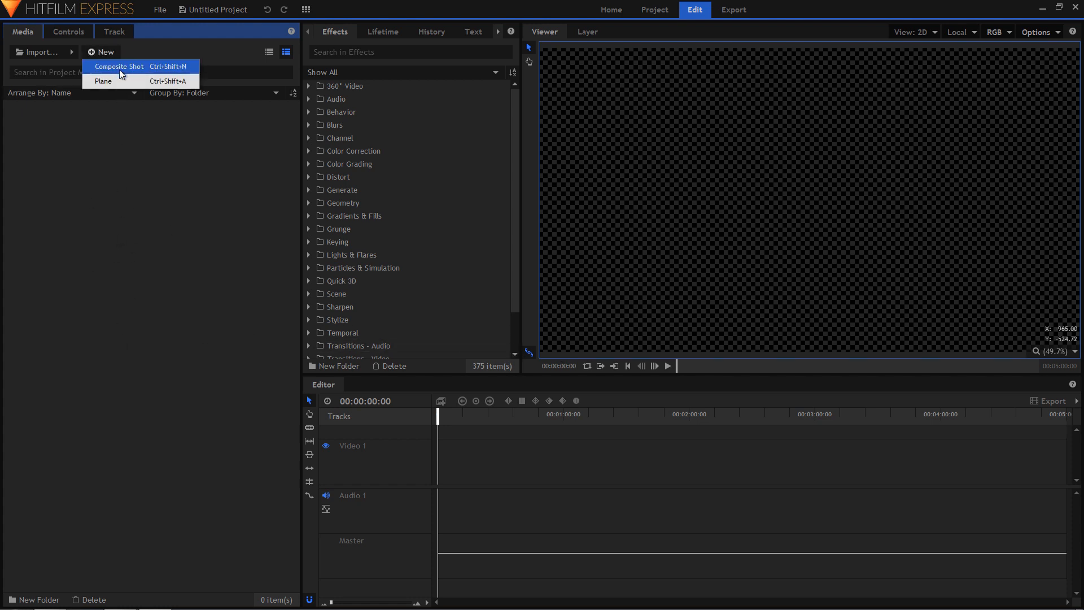
pyautogui.click(106, 184)
pyautogui.rightClick(103, 204)
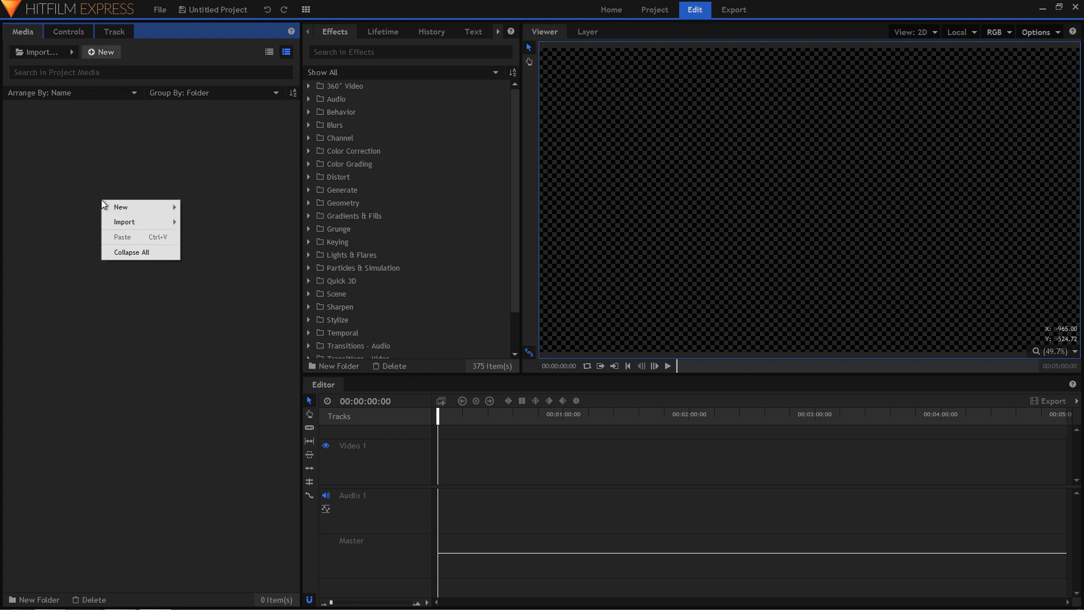
pyautogui.moveTo(116, 207)
pyautogui.click(235, 209)
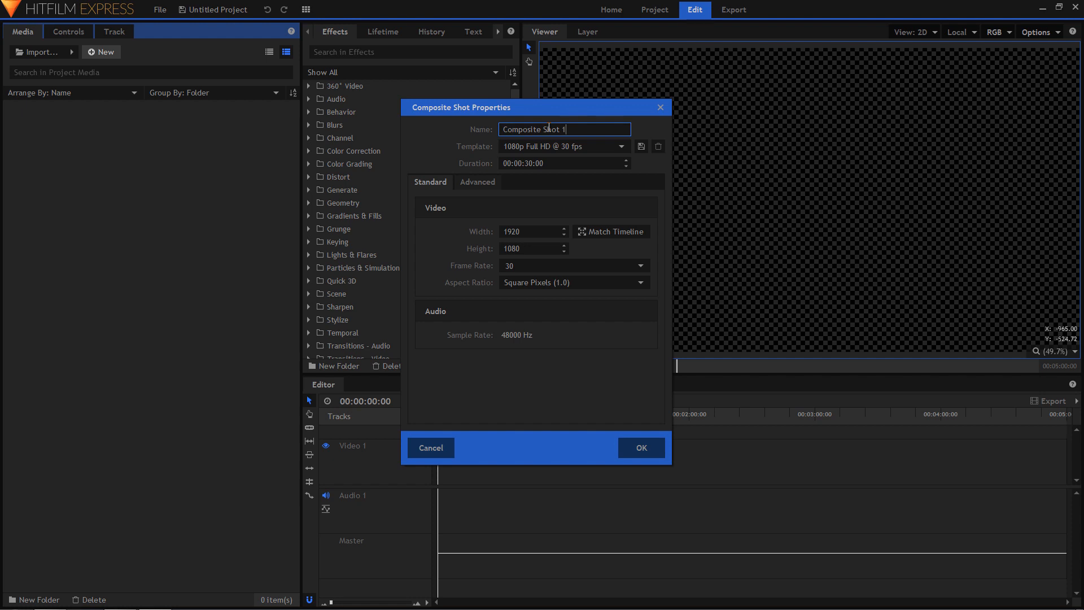
pyautogui.moveTo(568, 129); pyautogui.dragTo(499, 129)
pyautogui.write('Mon texte')
pyautogui.click(528, 164)
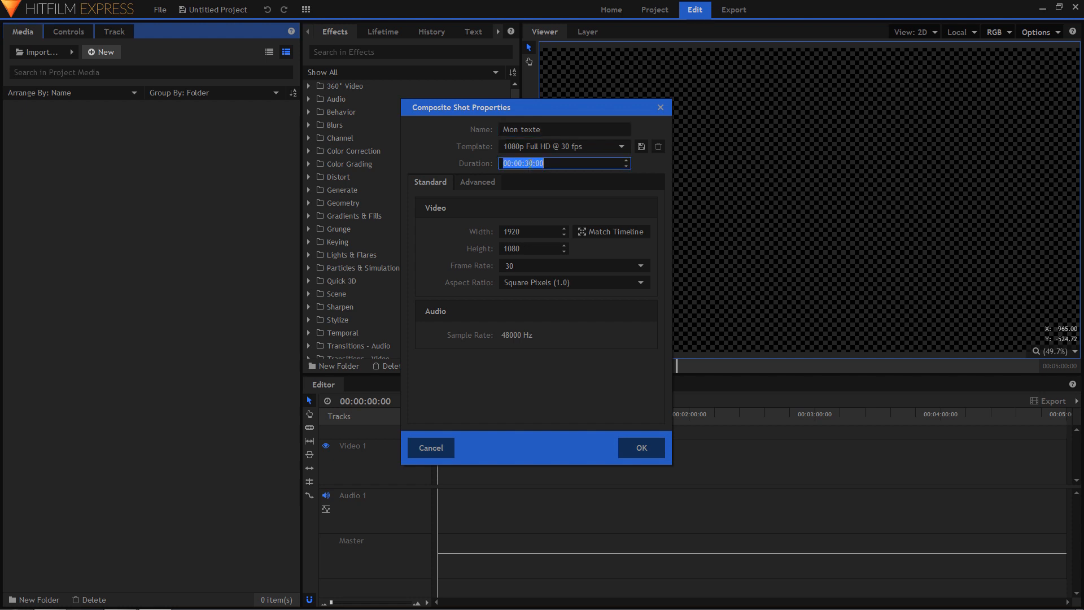
pyautogui.click(538, 164)
pyautogui.moveTo(532, 164); pyautogui.dragTo(514, 164)
pyautogui.click(519, 163)
pyautogui.click(638, 449)
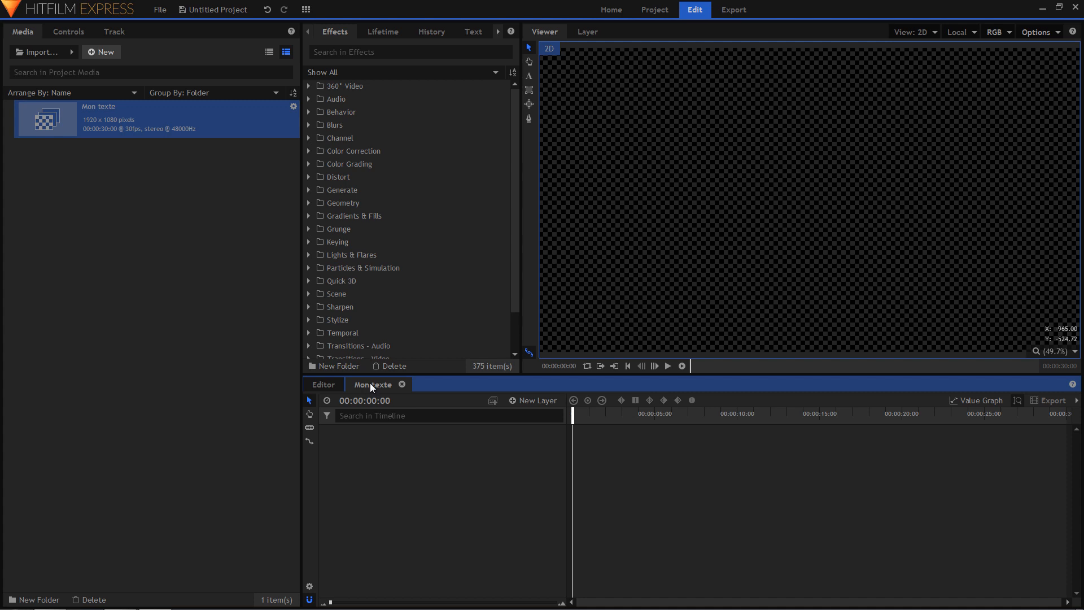
# Step: Add a text layer reading "Bonjour à tous !" near the centre of the Mon texte composite shot
pyautogui.click(325, 385)
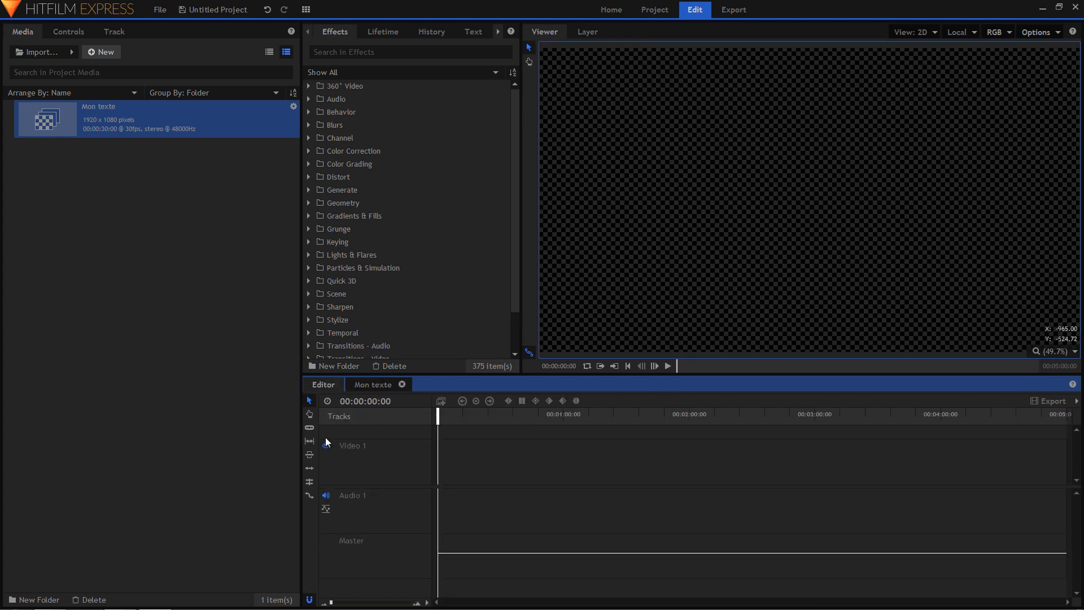
pyautogui.click(374, 387)
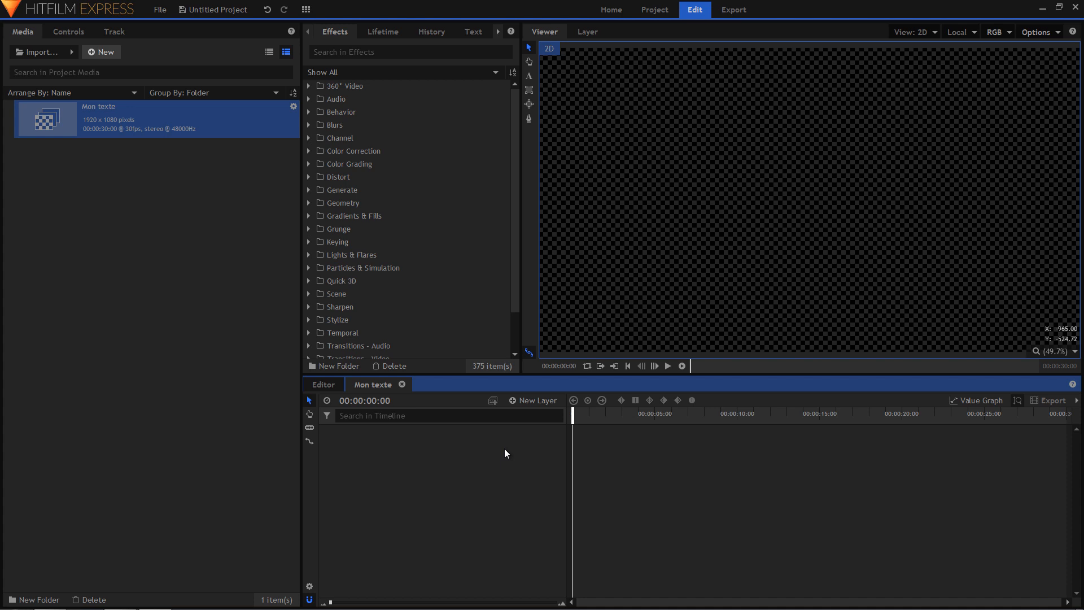
pyautogui.click(529, 77)
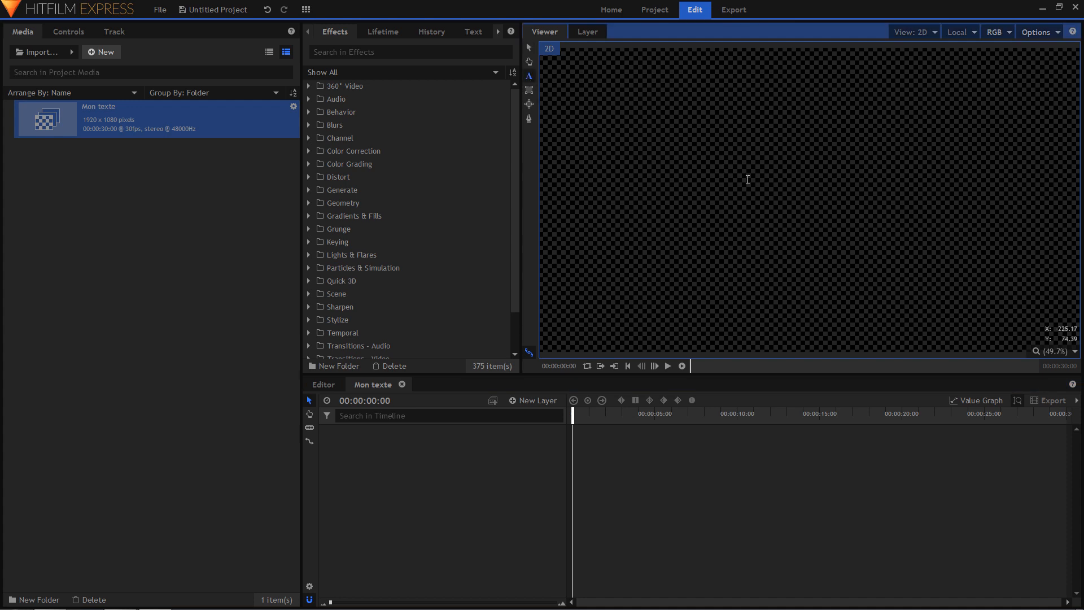
pyautogui.click(747, 180)
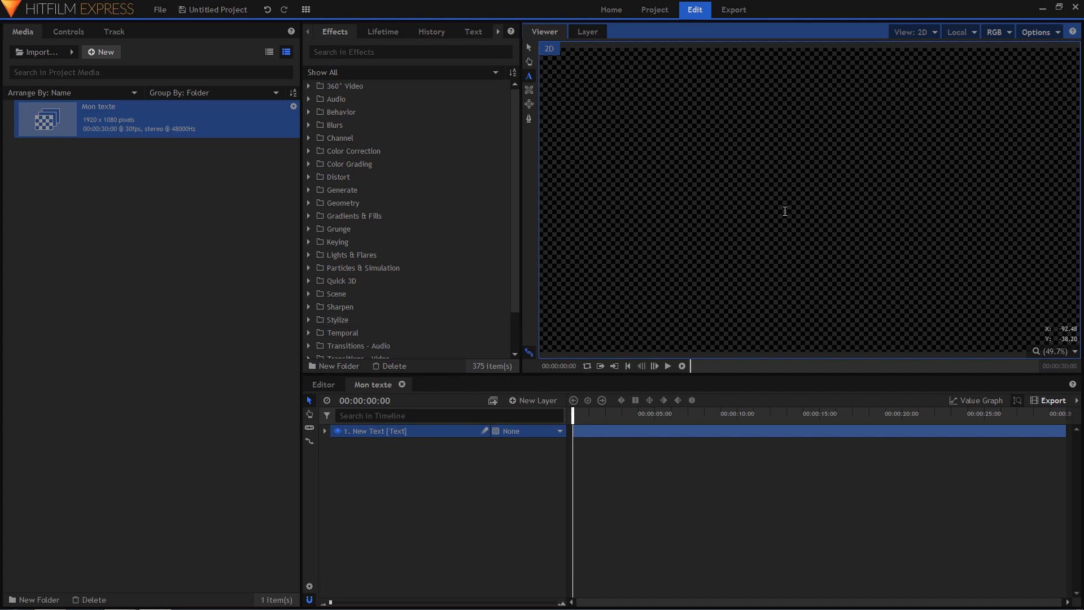
pyautogui.write('Bonjour à tous !')
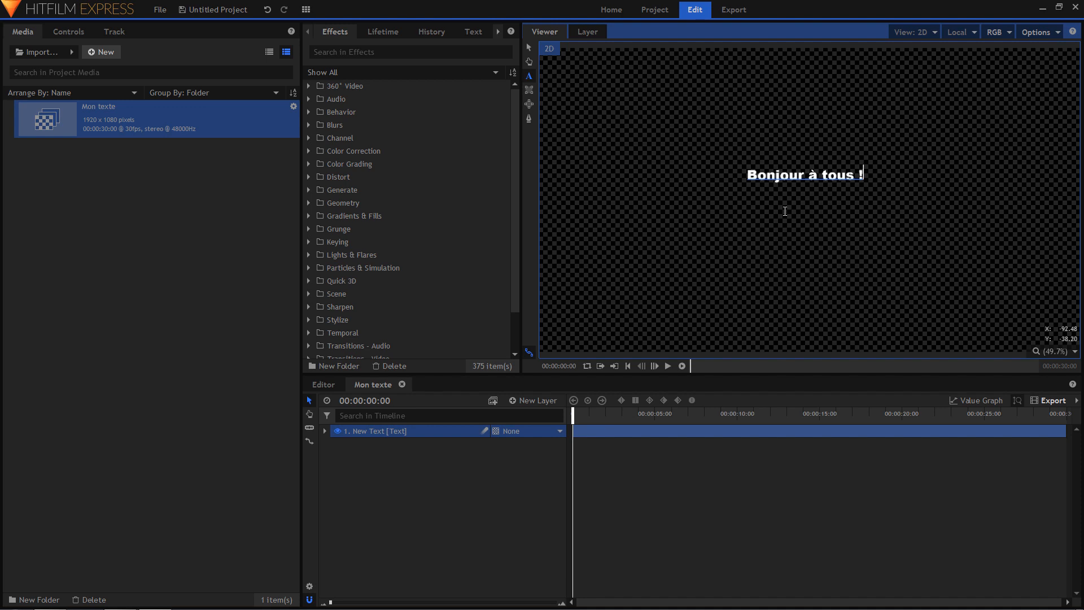
# Step: Return to the editor timeline and import Foret.mp4 from the MEDIA folder into the project media
pyautogui.click(325, 386)
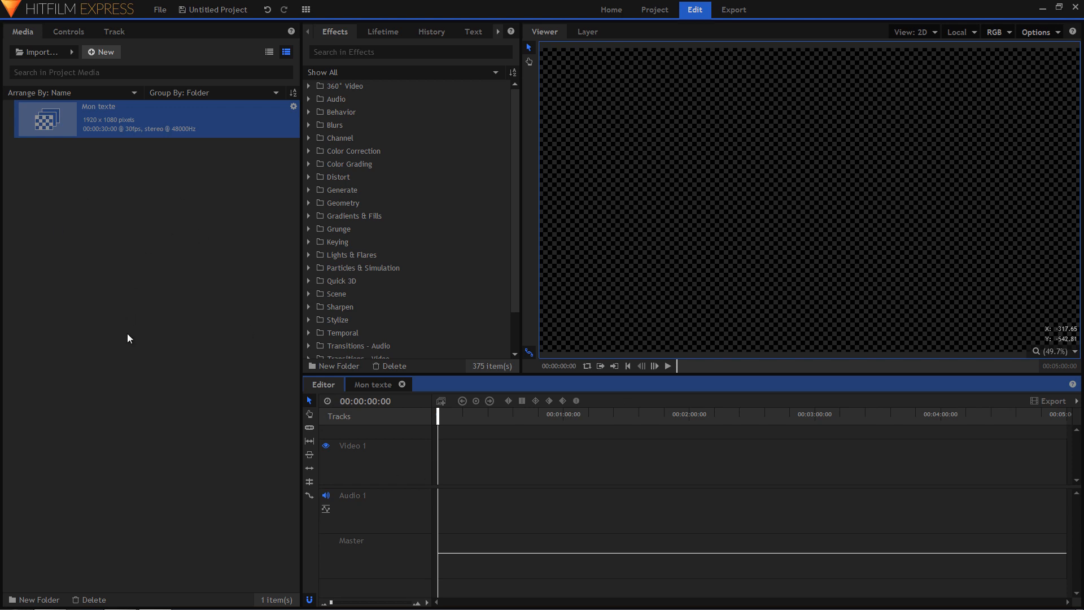
pyautogui.click(55, 598)
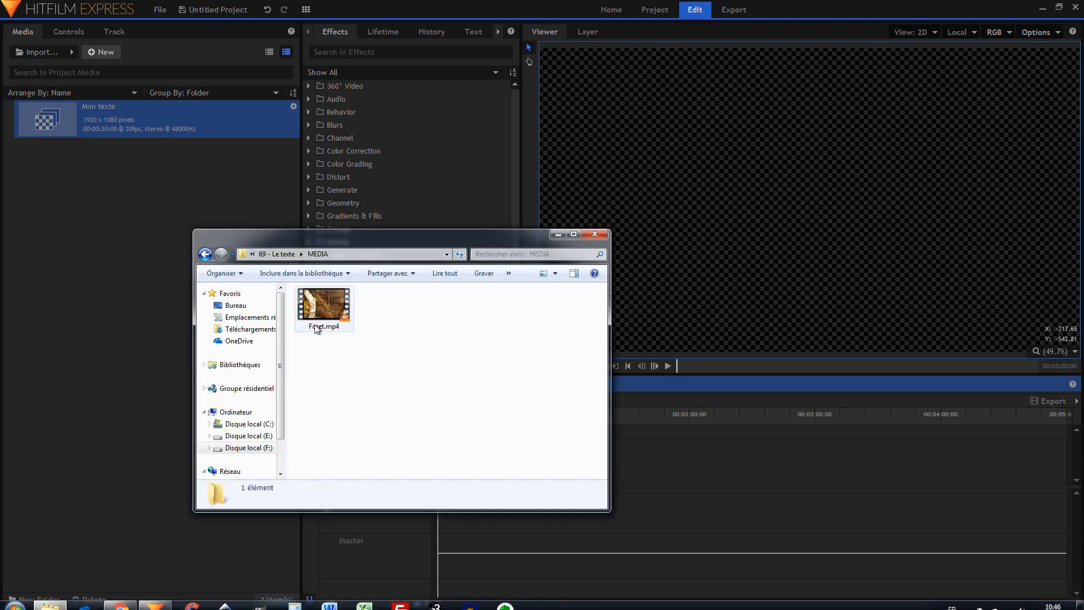
pyautogui.click(323, 308)
pyautogui.moveTo(324, 309); pyautogui.dragTo(90, 226)
pyautogui.click(87, 262)
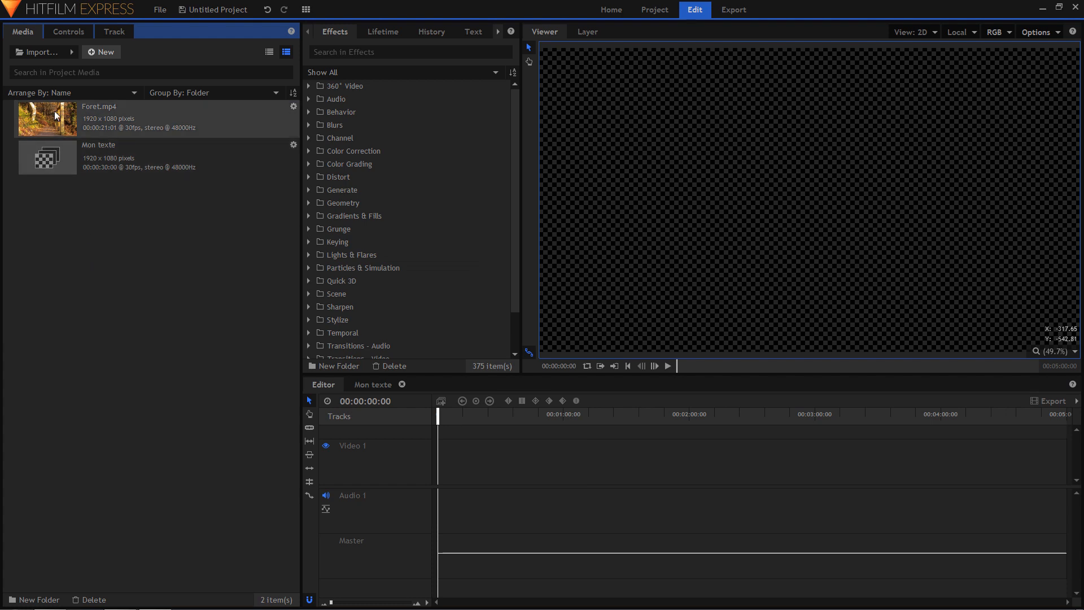
# Step: Place Foret.mp4 at the start of the editor timeline and preview its opening, returning the playhead to the beginning
pyautogui.moveTo(54, 111); pyautogui.dragTo(446, 491)
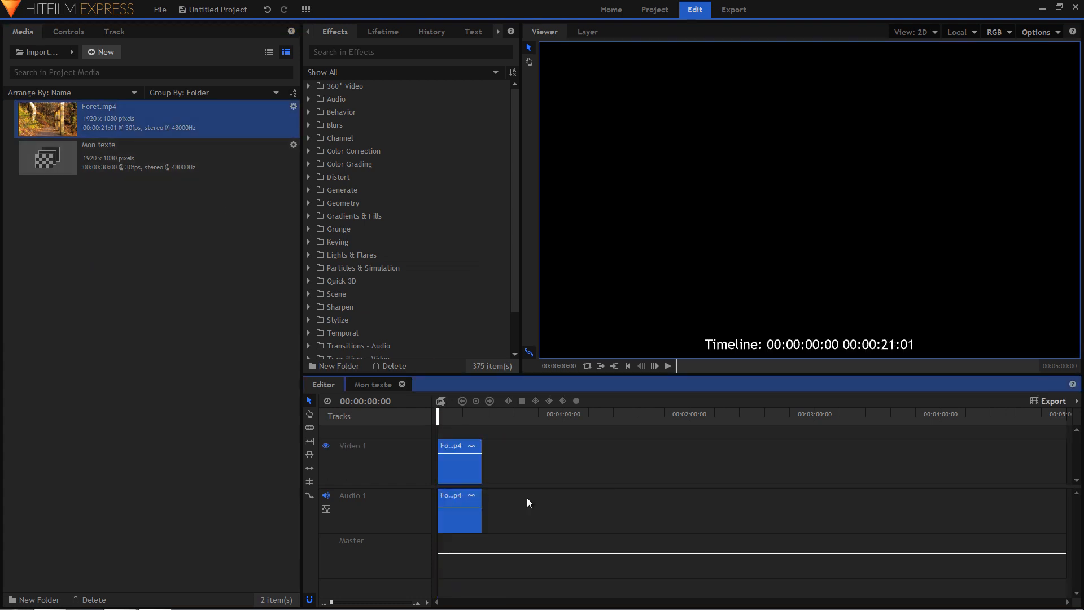
pyautogui.click(416, 602)
pyautogui.click(416, 602)
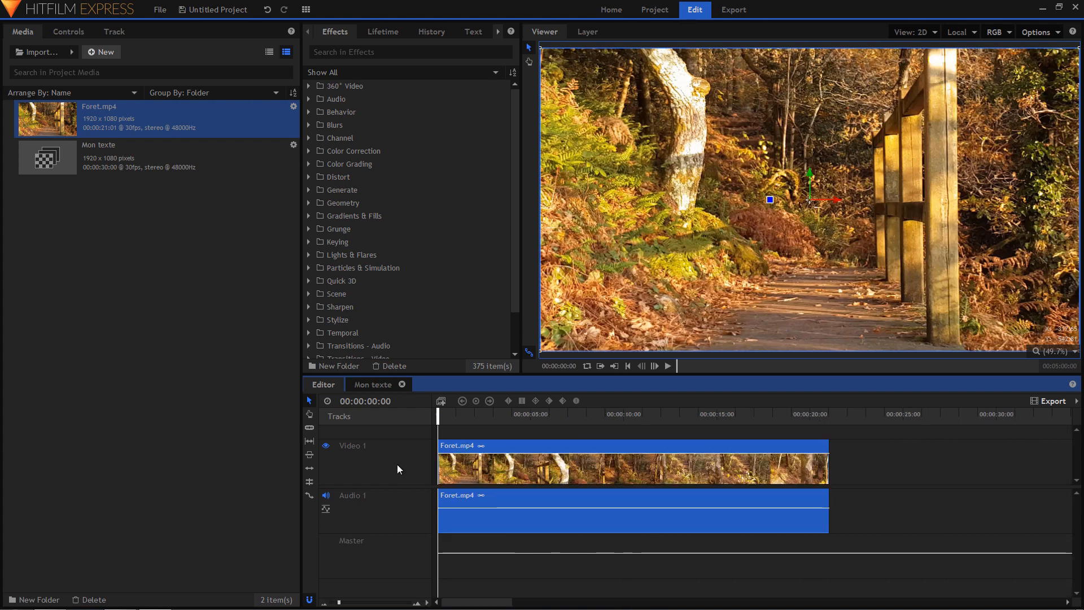
pyautogui.press('space')
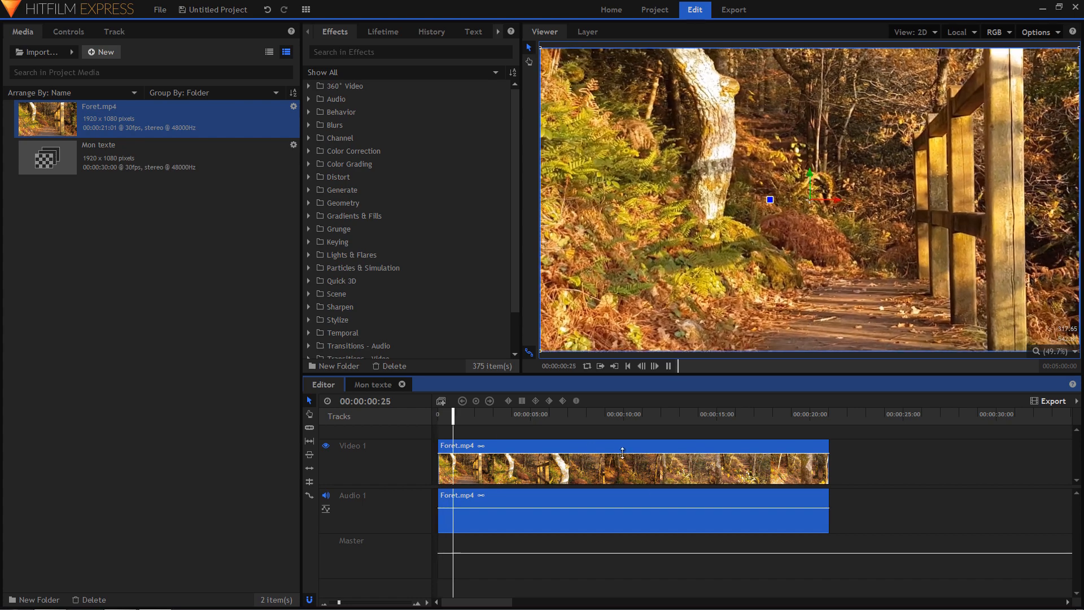
pyautogui.press('space')
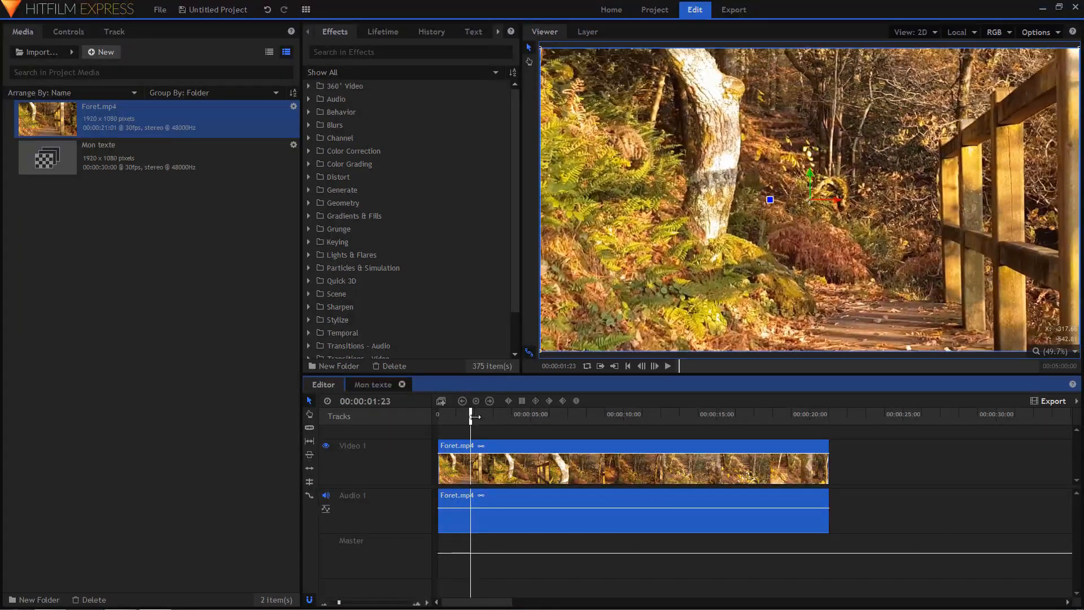
pyautogui.click(425, 422)
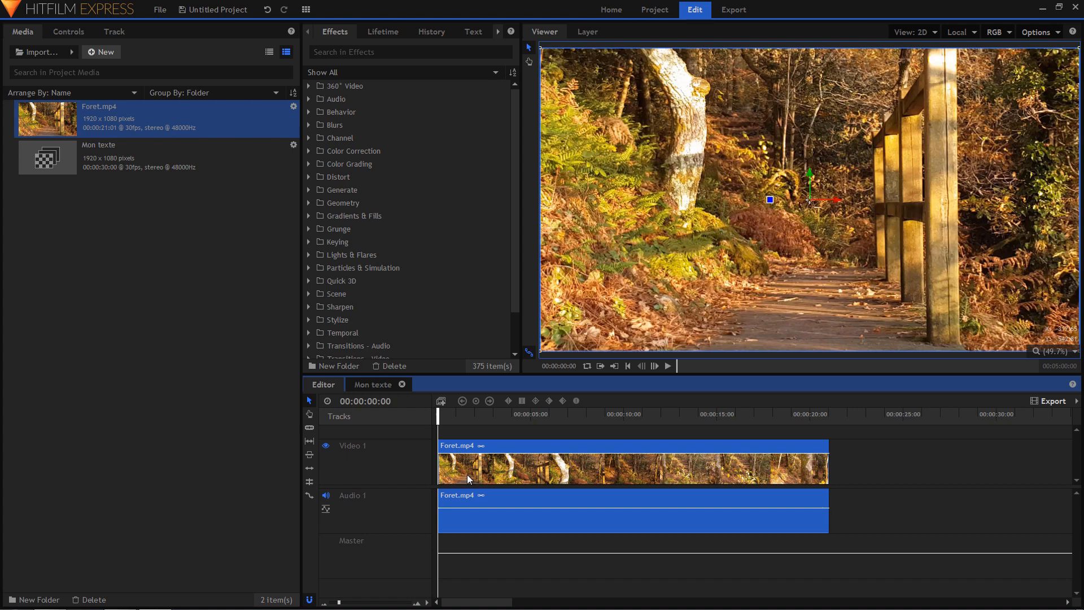
# Step: Insert a track named Video 2 above Video 1 and enlarge the video track area to fit both tracks
pyautogui.rightClick(373, 456)
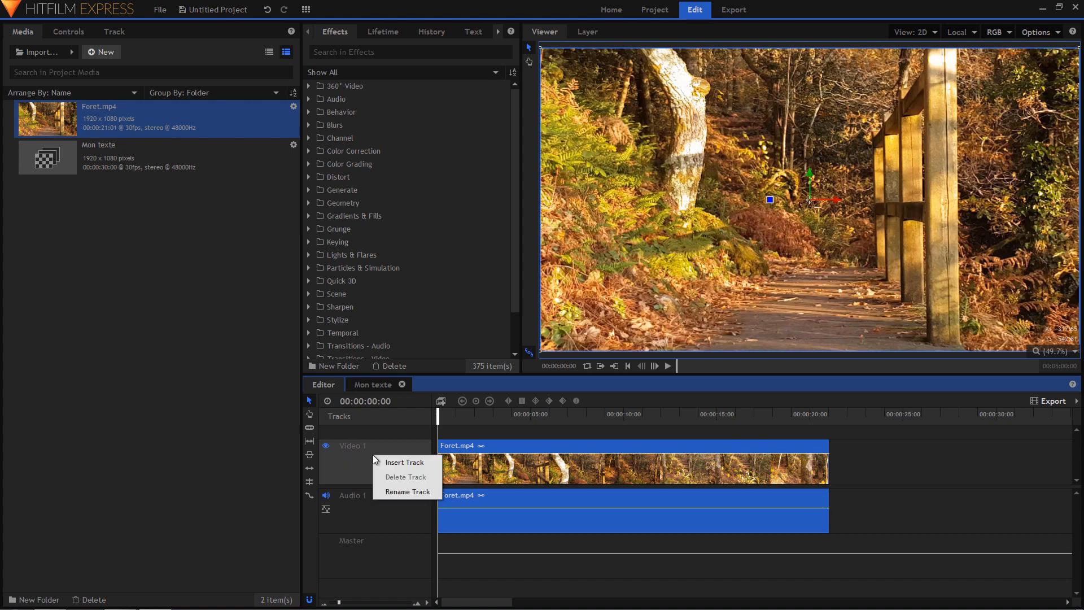
pyautogui.click(404, 462)
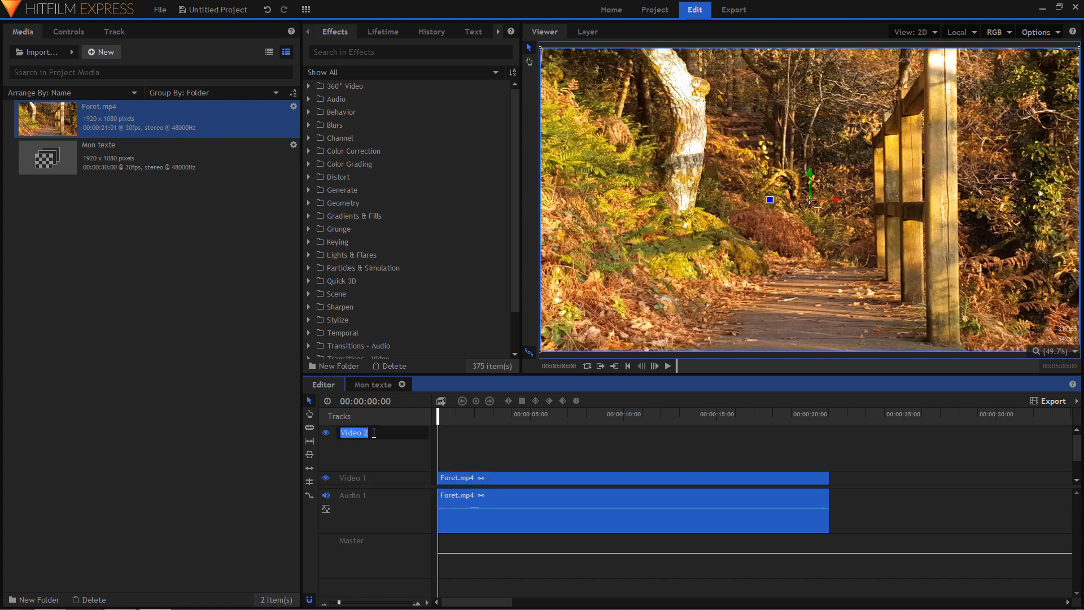
pyautogui.press('Return')
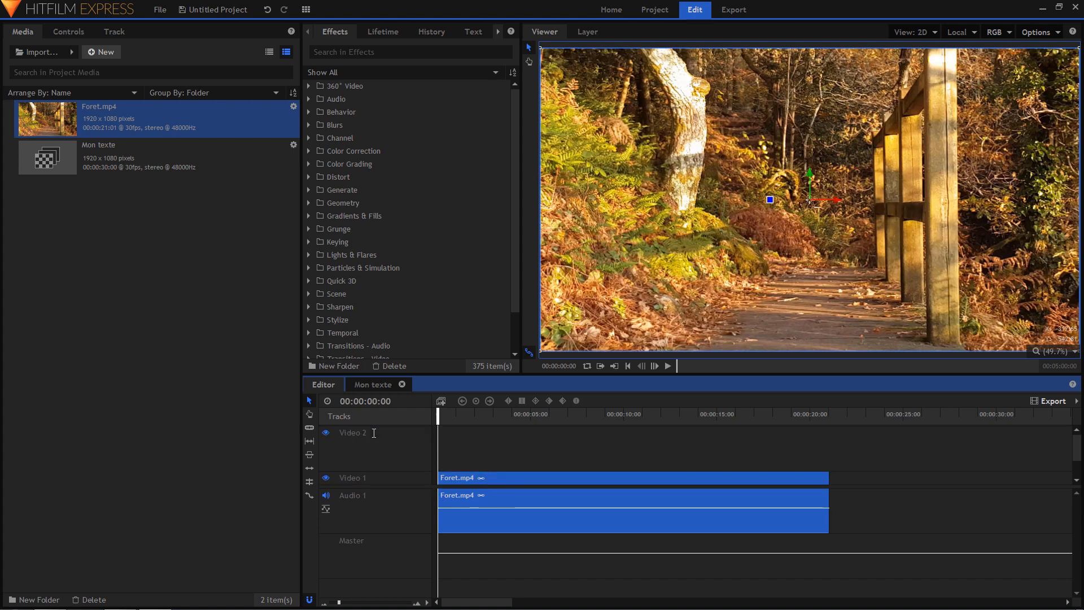
pyautogui.scroll(-1, 493, 457)
pyautogui.scroll(-1, 493, 455)
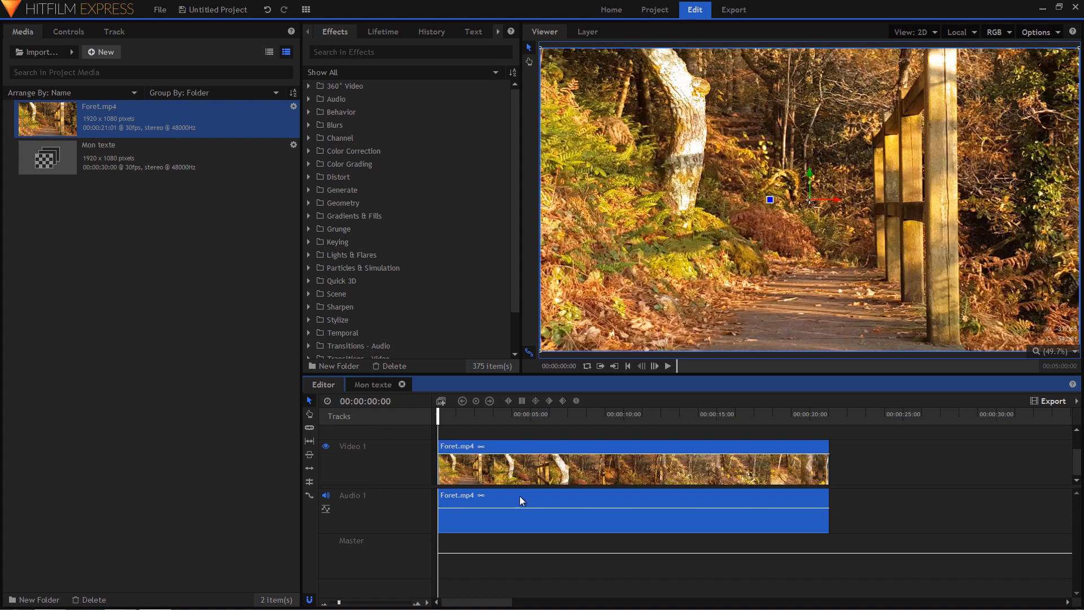
pyautogui.moveTo(524, 486); pyautogui.dragTo(524, 520)
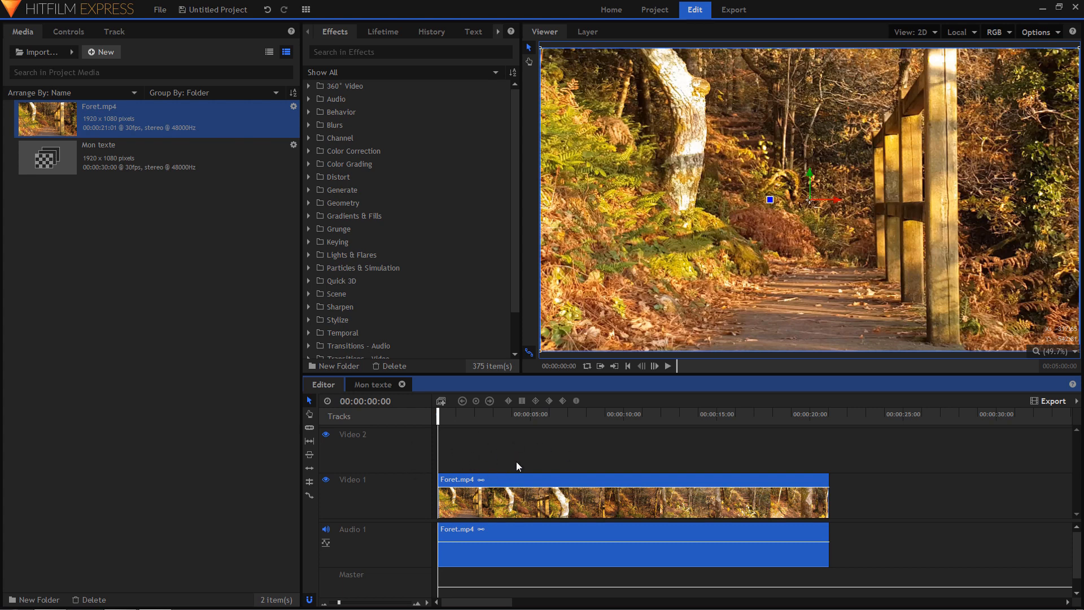
# Step: Place the Mon texte composite shot at the start of the Video 2 track and preview the text over the forest footage
pyautogui.click(97, 151)
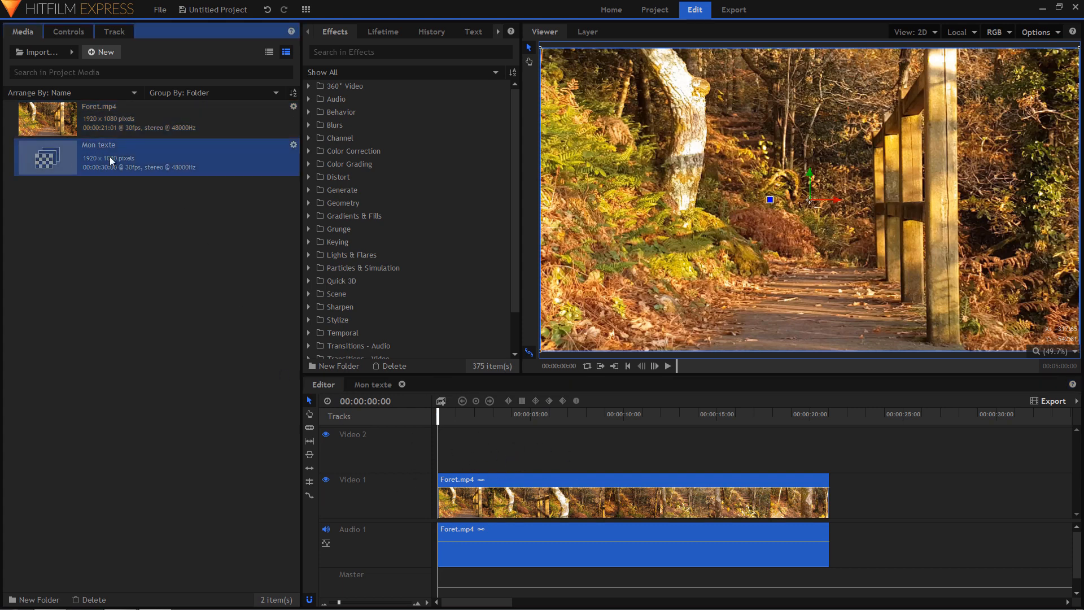
pyautogui.moveTo(95, 152); pyautogui.dragTo(441, 446)
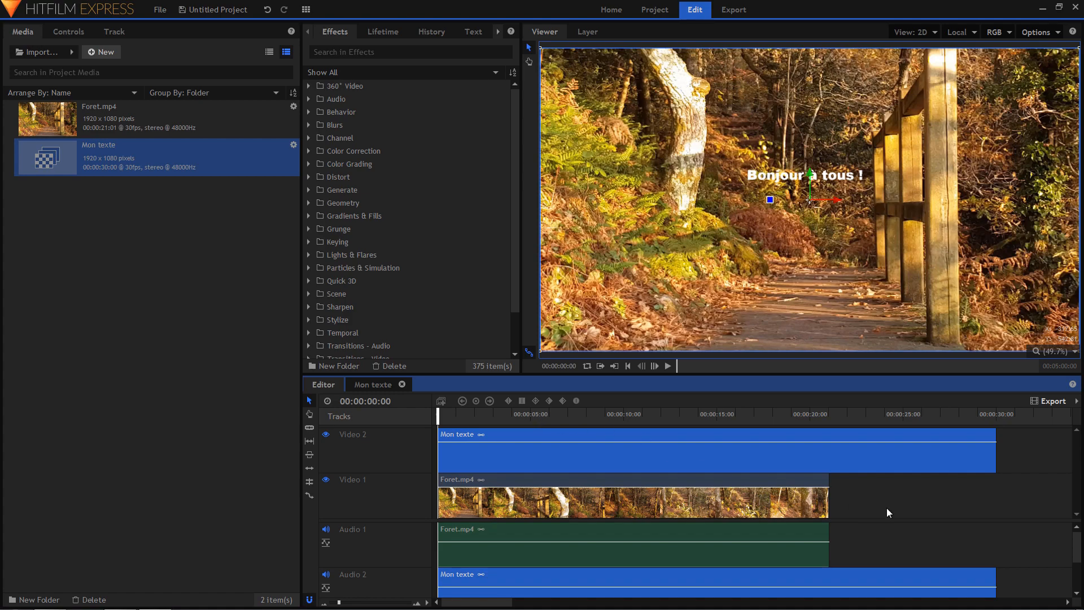
pyautogui.press('space')
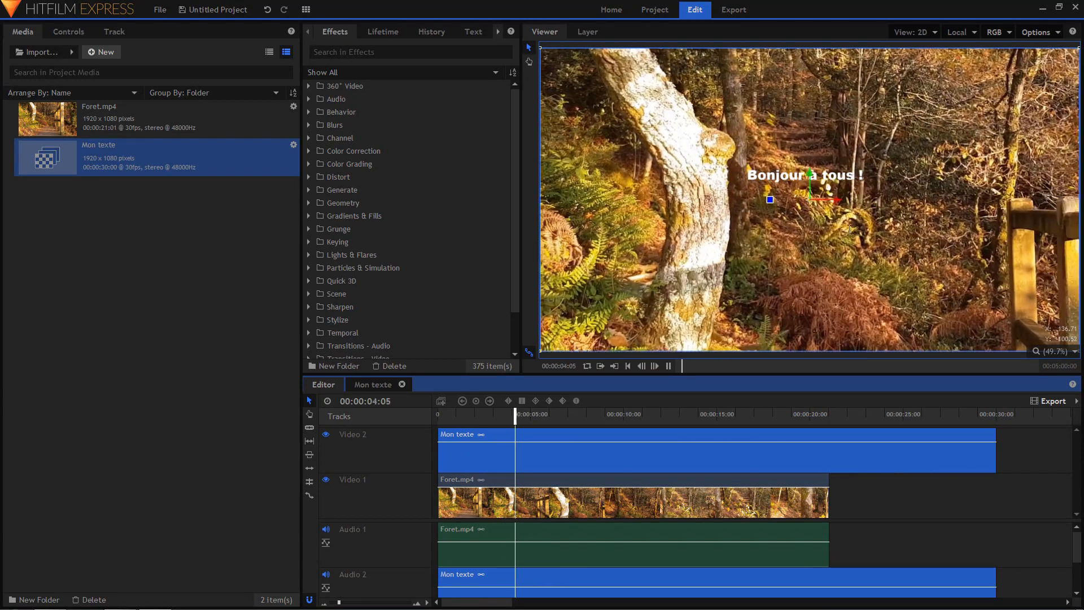
pyautogui.press('space')
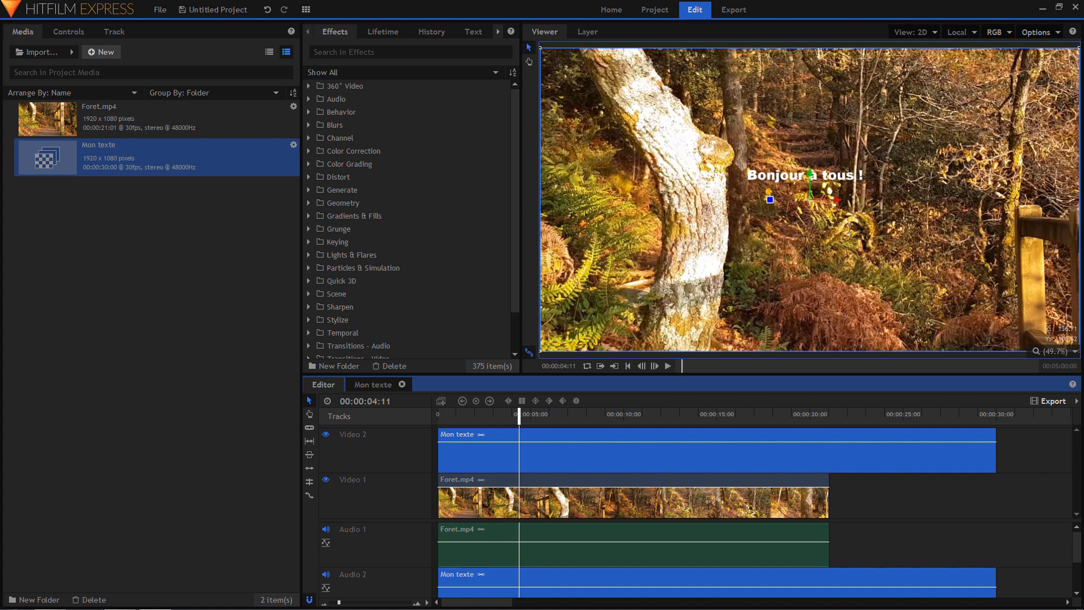
# Step: Set the playhead to 00:00:01:00 and shift the Mon texte clip so it starts there
pyautogui.click(451, 416)
pyautogui.moveTo(427, 416); pyautogui.dragTo(458, 415)
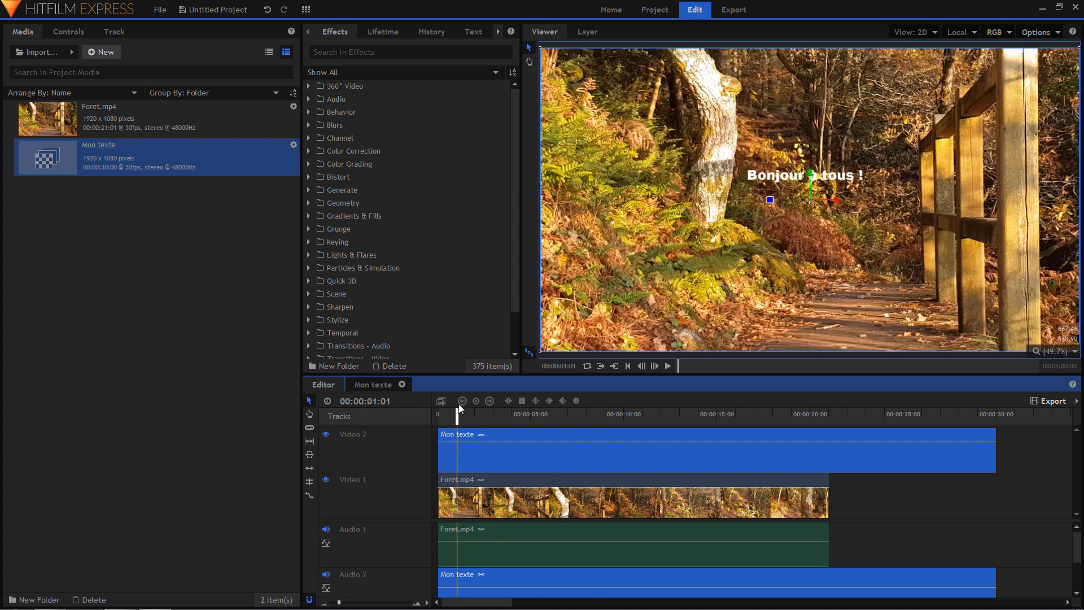
pyautogui.click(391, 401)
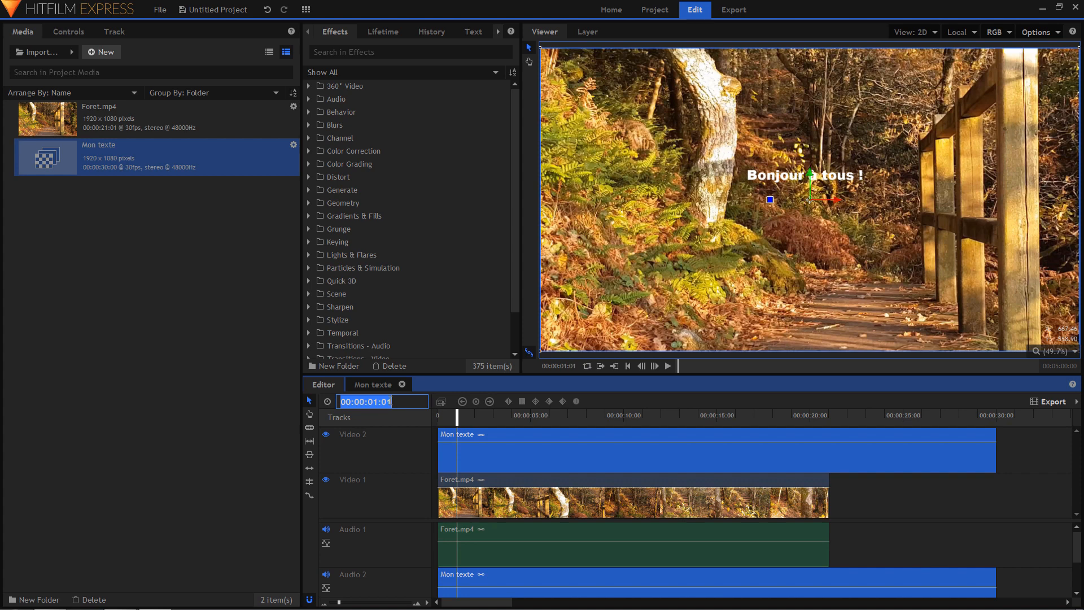
pyautogui.click(397, 401)
pyautogui.press('BackSpace')
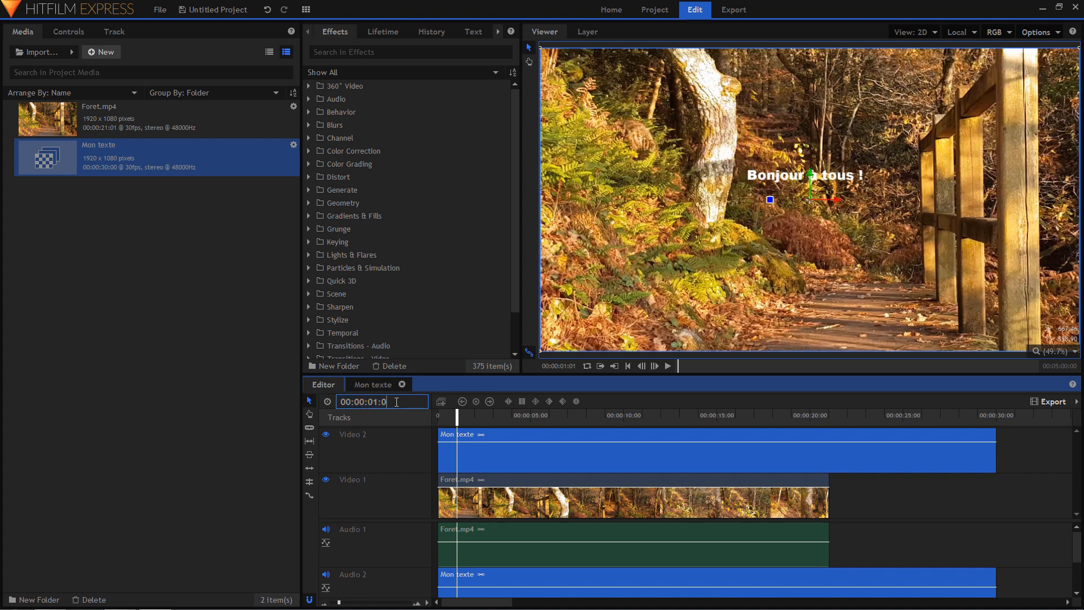
pyautogui.write('0')
pyautogui.press('Return')
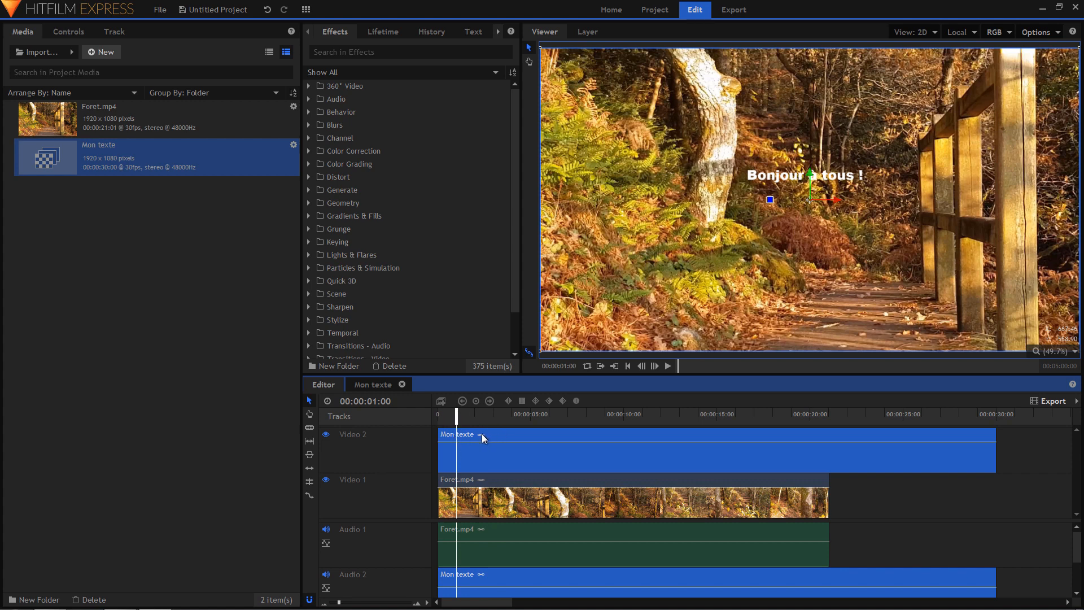
pyautogui.moveTo(482, 437); pyautogui.dragTo(501, 439)
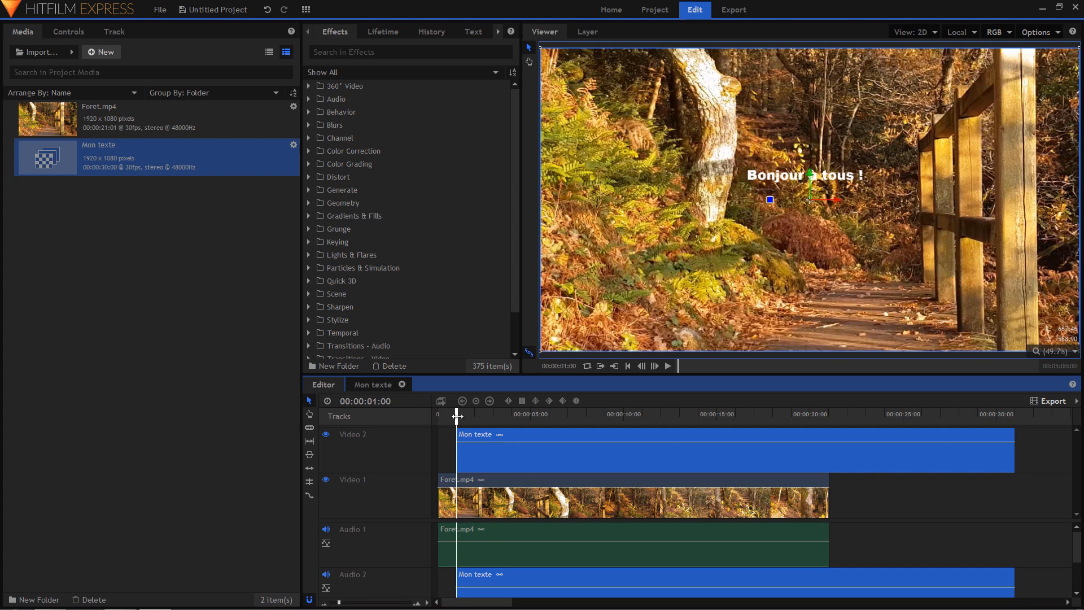
# Step: Set the playhead to 00:00:06:00 and trim the end of the Mon texte clip to that time
pyautogui.click(383, 402)
pyautogui.click(383, 402)
pyautogui.write('6')
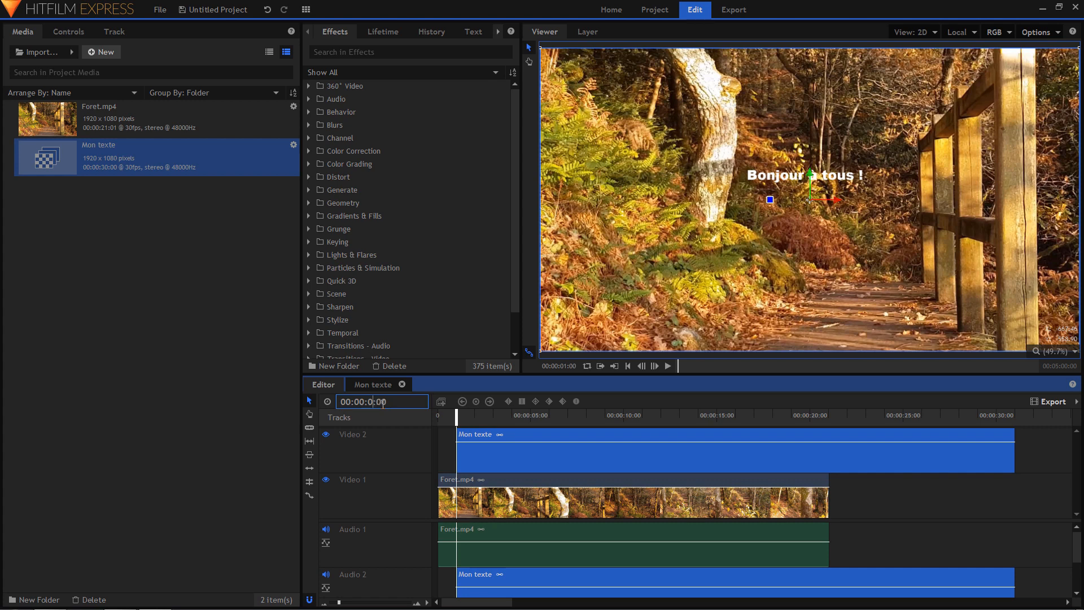
pyautogui.press('Return')
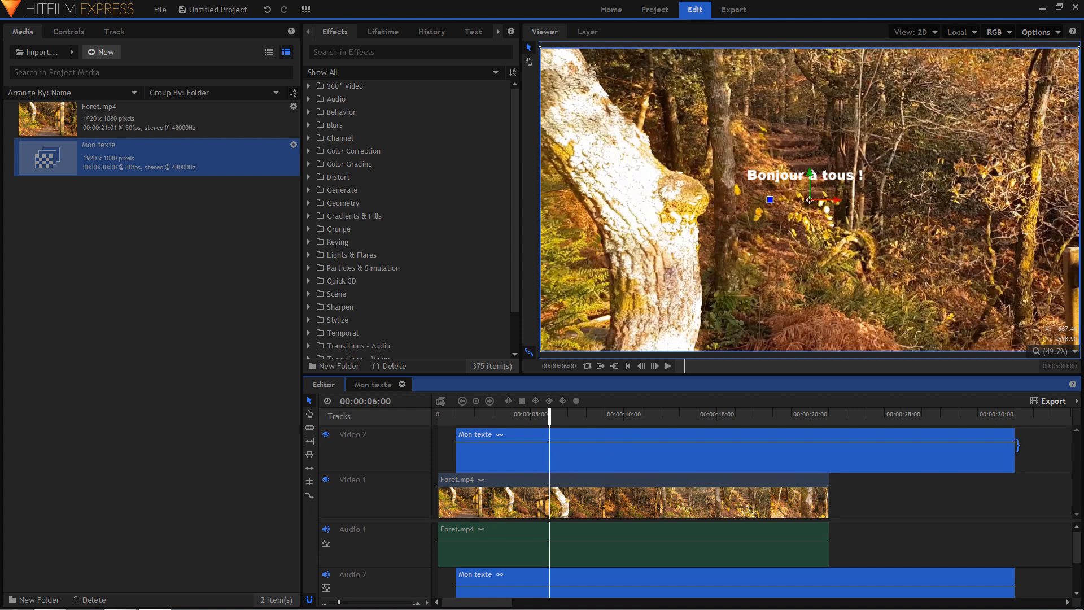
pyautogui.moveTo(1016, 446); pyautogui.dragTo(551, 445)
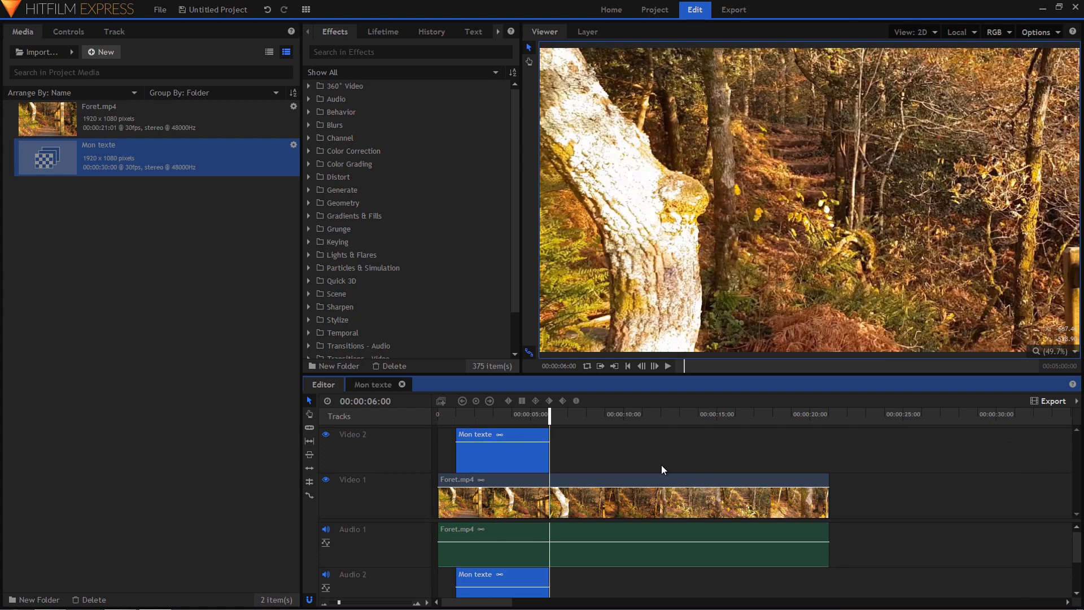
# Step: Preview the editor timeline from the beginning until past the end of the Mon texte clip
pyautogui.moveTo(448, 416); pyautogui.dragTo(437, 416)
pyautogui.press('space')
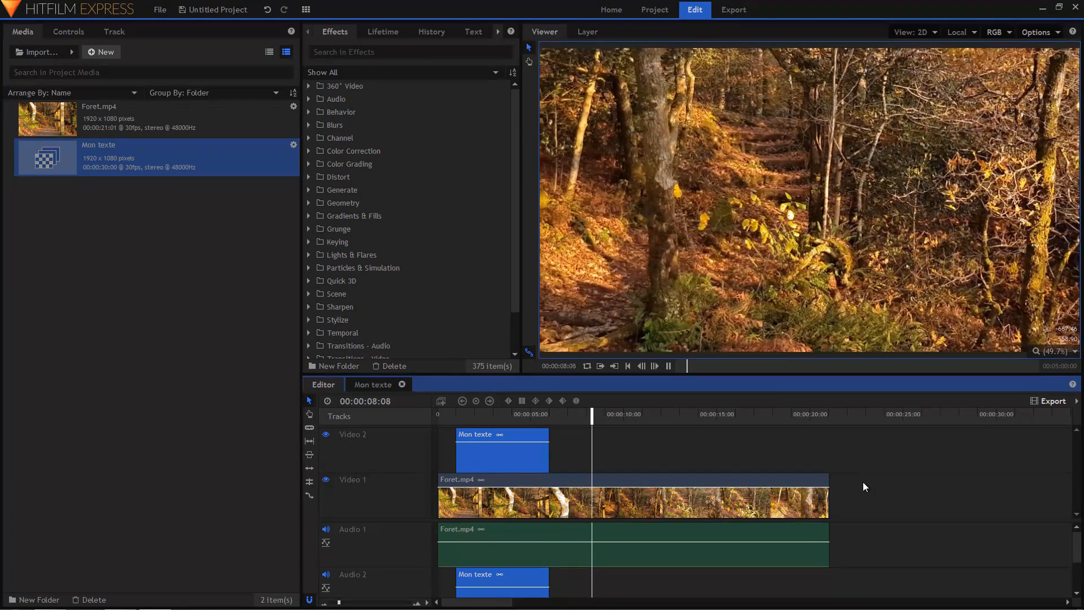
pyautogui.press('space')
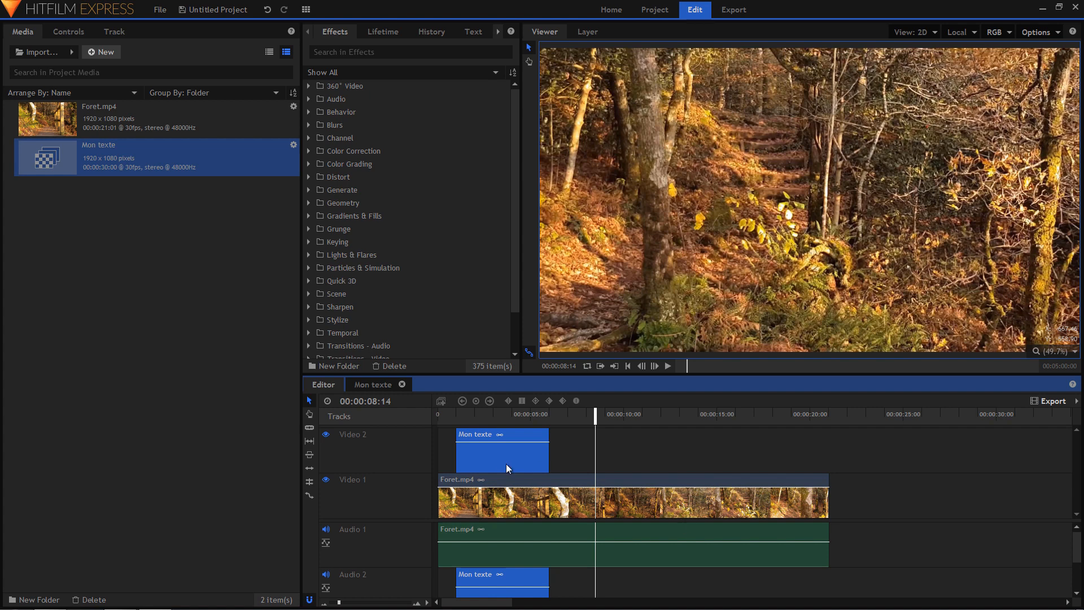
# Step: Open the Mon texte composite shot and show its text formatting settings
pyautogui.click(370, 385)
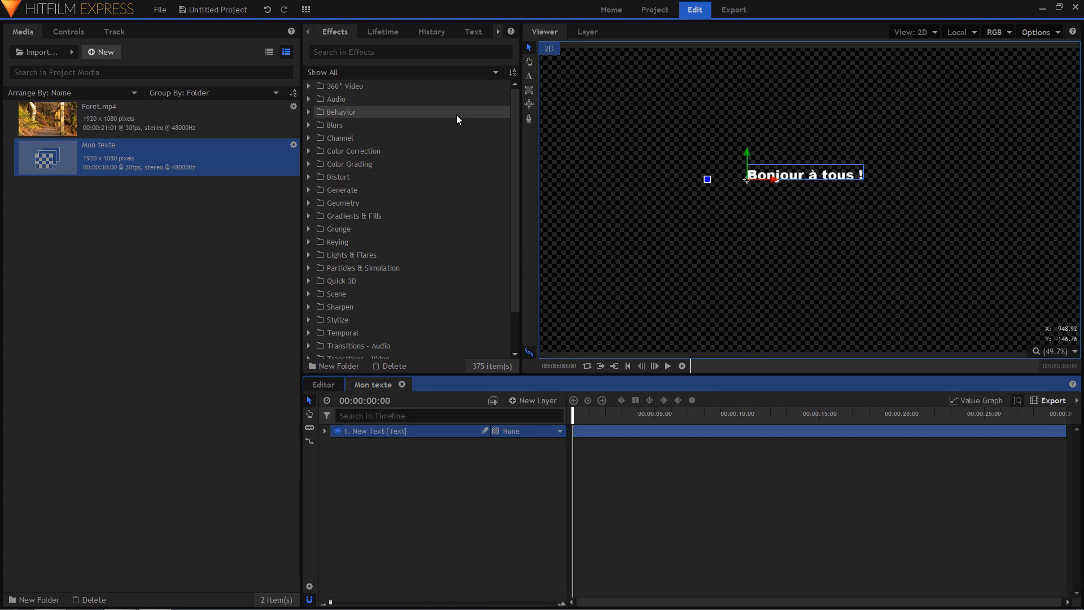
pyautogui.click(472, 33)
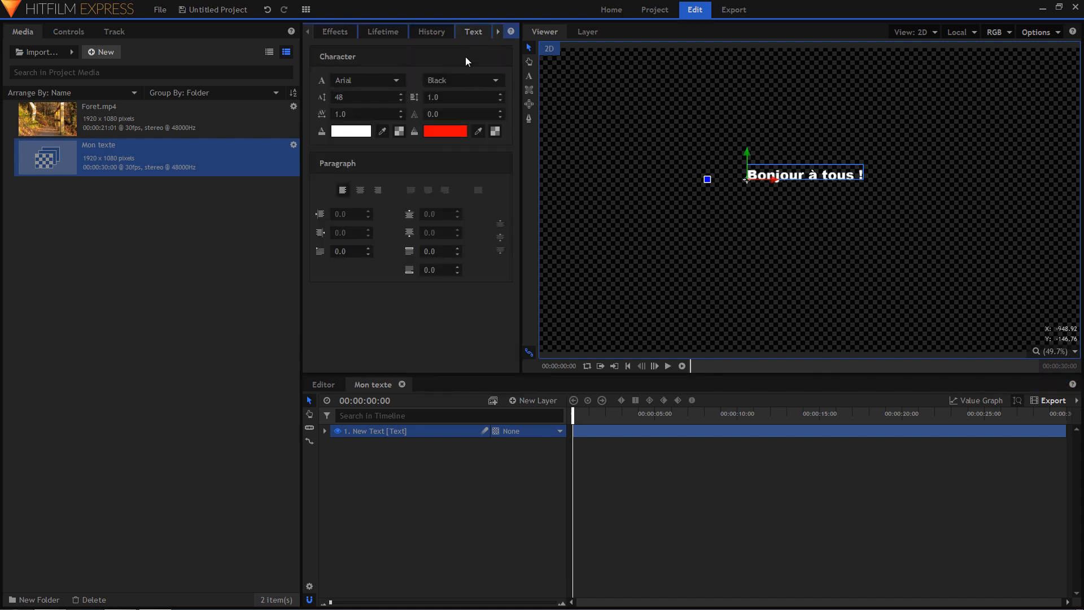
# Step: Narrow the effects panel group, bring the hidden text settings into view, and return to the effects list with the group widened again
pyautogui.click(333, 35)
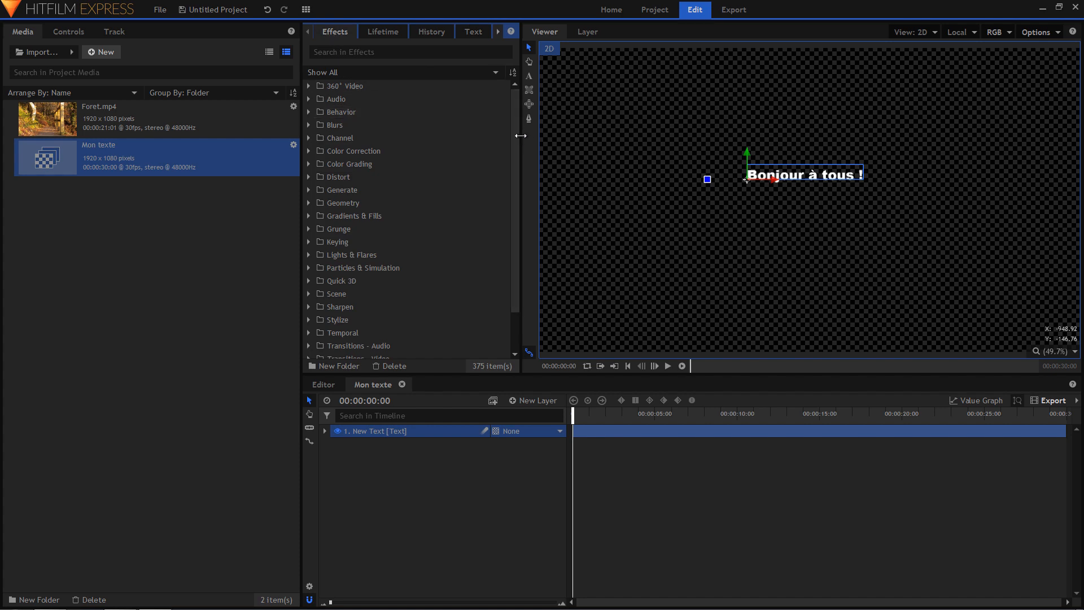
pyautogui.moveTo(520, 136); pyautogui.dragTo(474, 135)
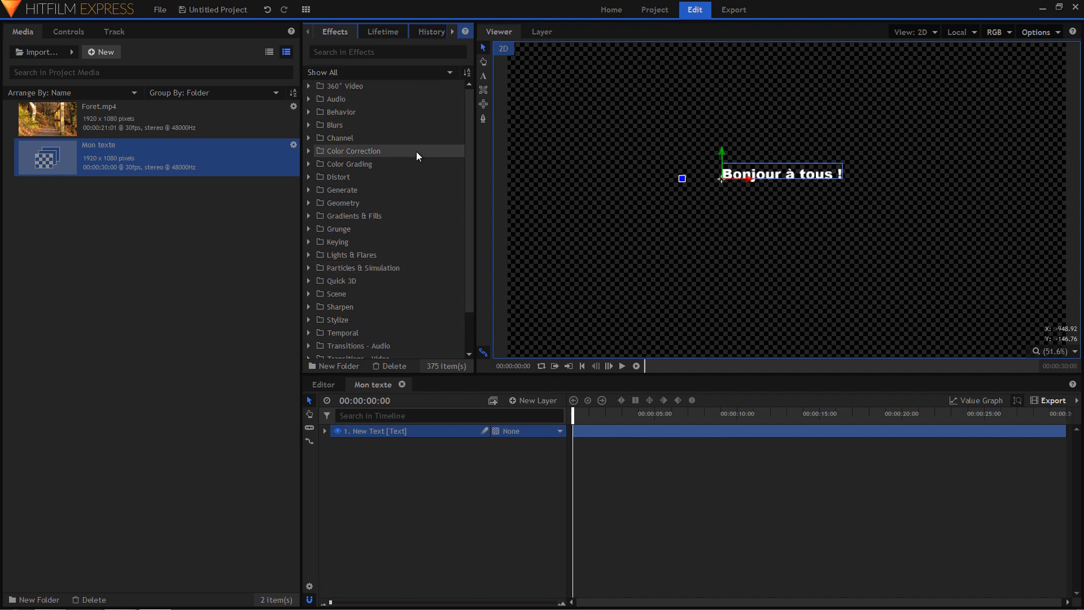
pyautogui.click(452, 32)
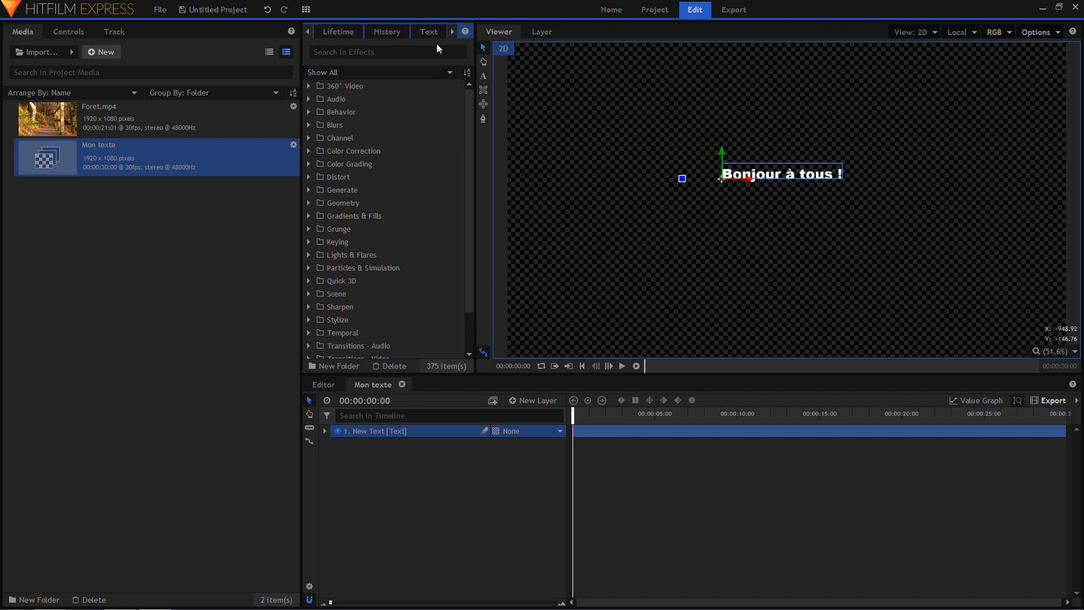
pyautogui.click(431, 32)
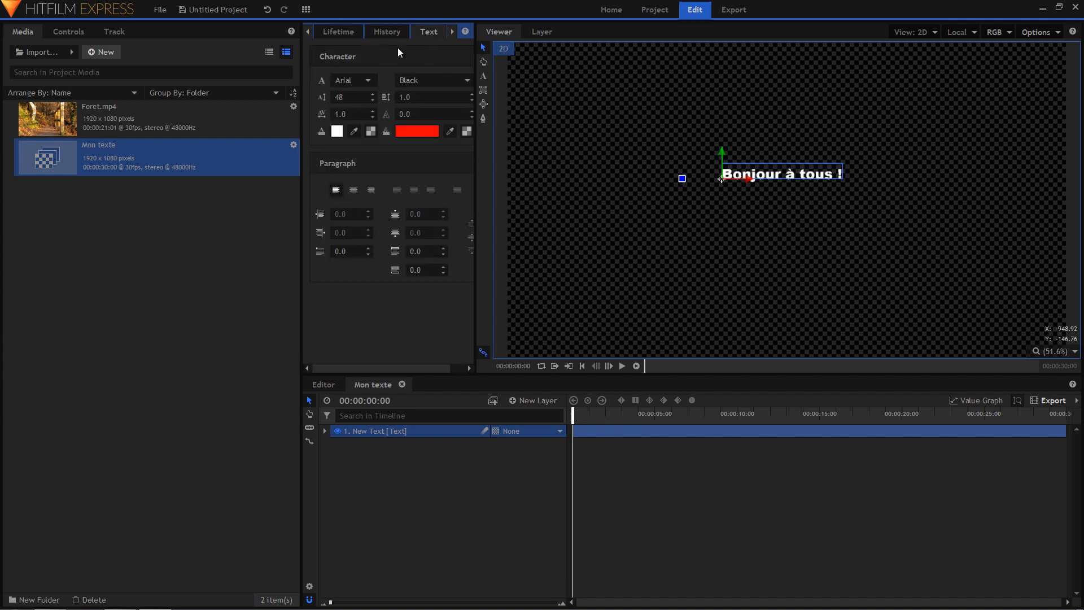
pyautogui.click(309, 32)
pyautogui.click(333, 31)
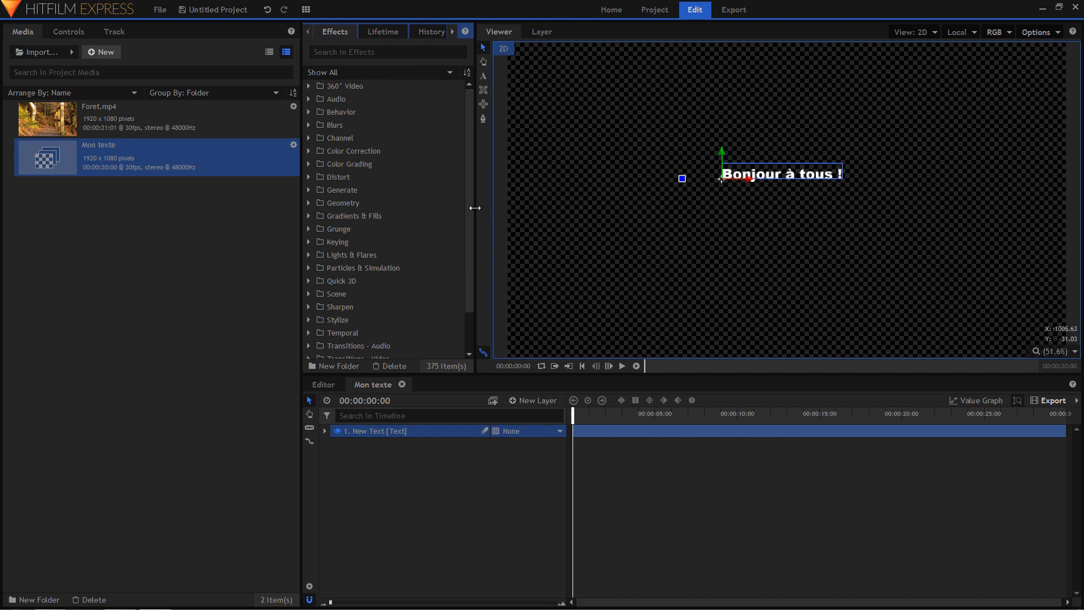
pyautogui.moveTo(475, 208); pyautogui.dragTo(528, 215)
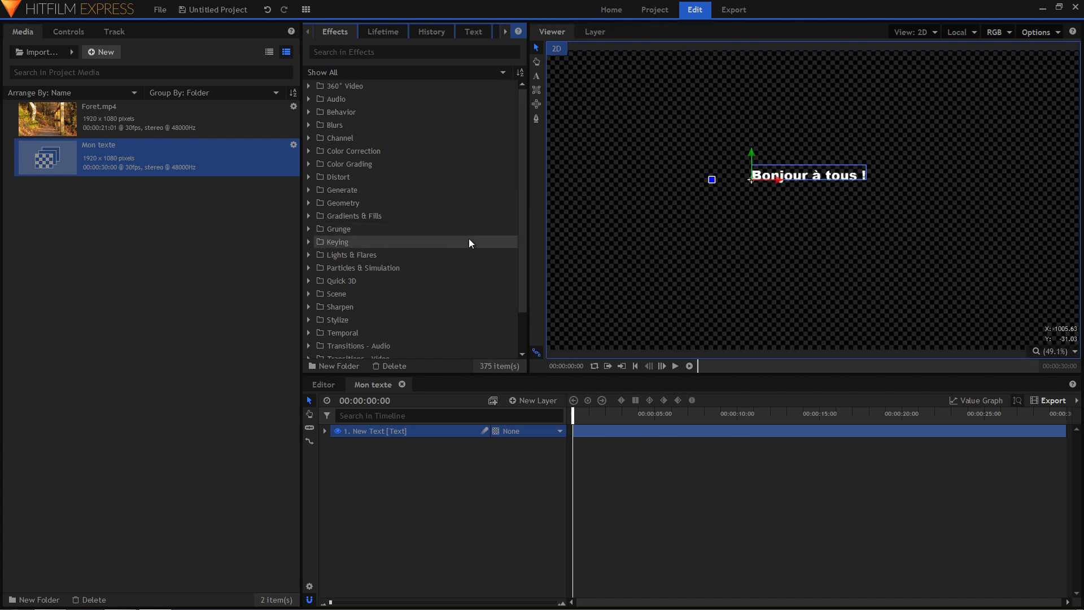
# Step: Set the "Bonjour à tous !" text size to 132 and move the text to the horizontal centre of the frame
pyautogui.click(472, 32)
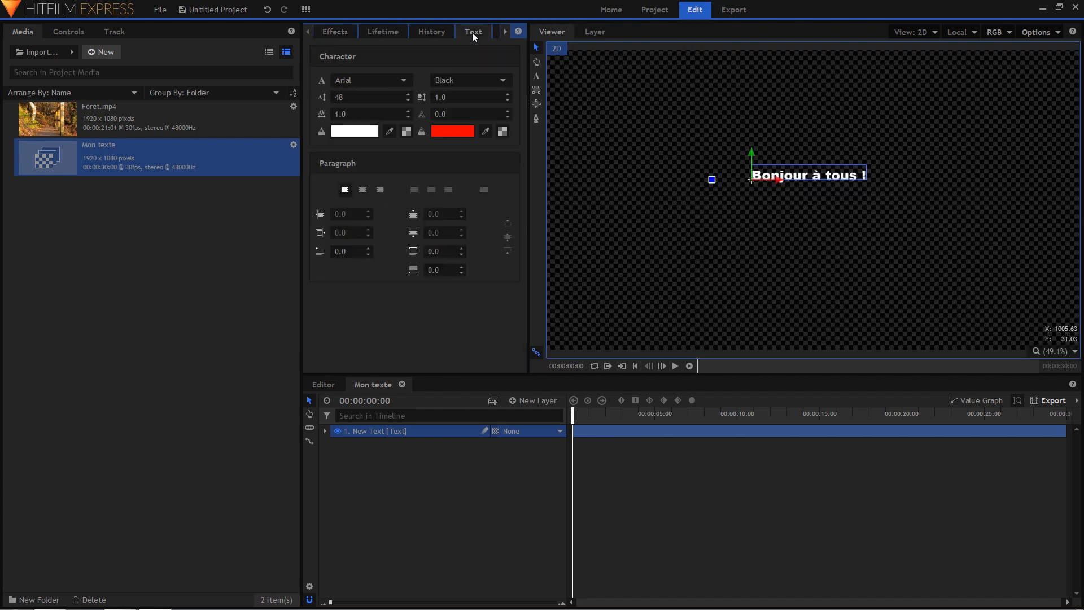
pyautogui.click(402, 431)
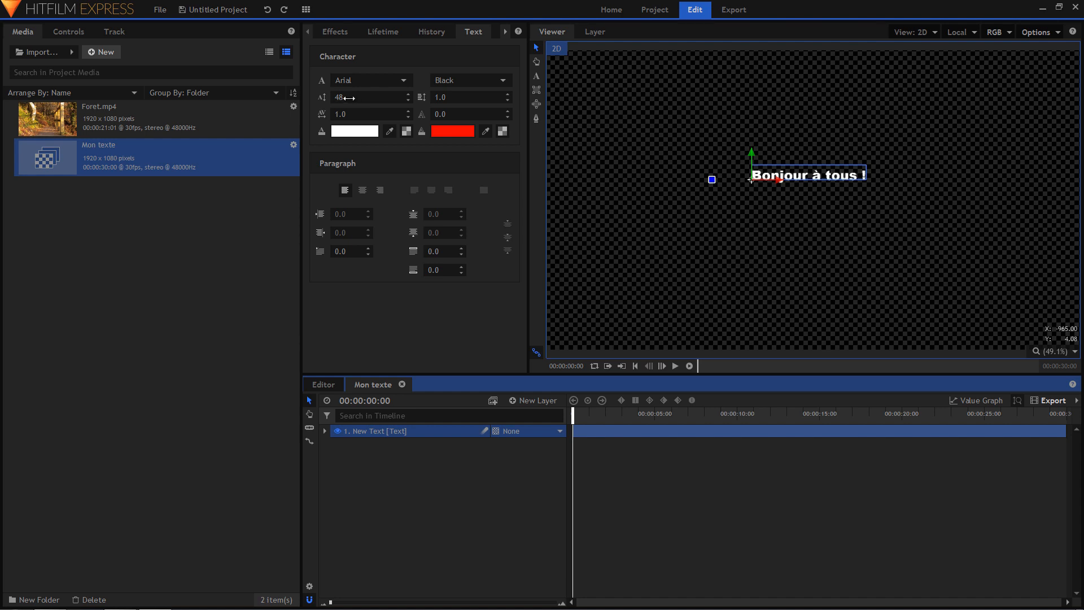
pyautogui.moveTo(345, 98); pyautogui.dragTo(394, 97)
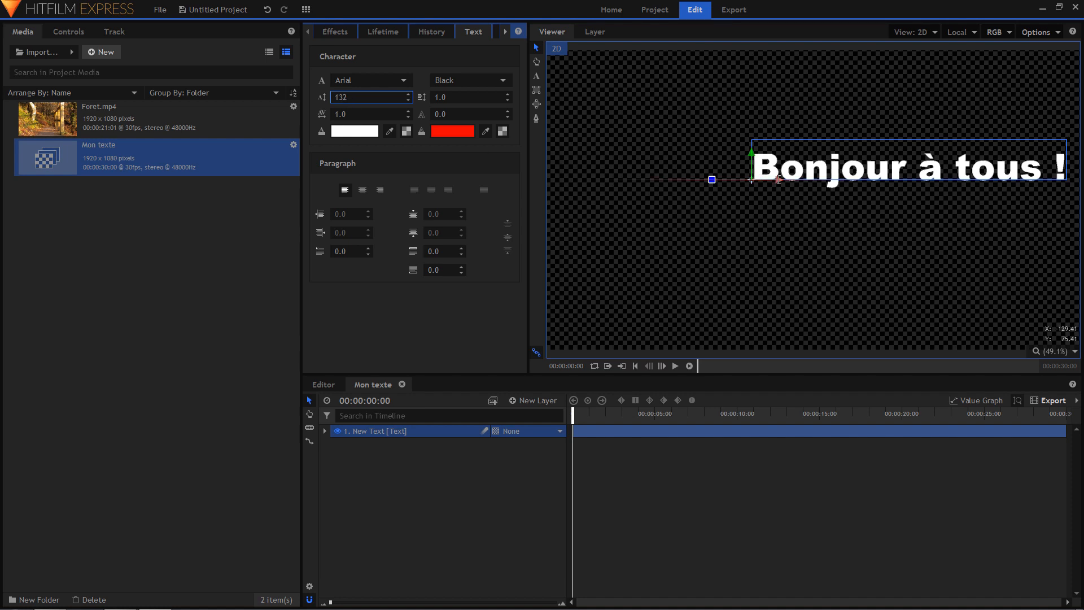
pyautogui.moveTo(779, 181); pyautogui.dragTo(669, 205)
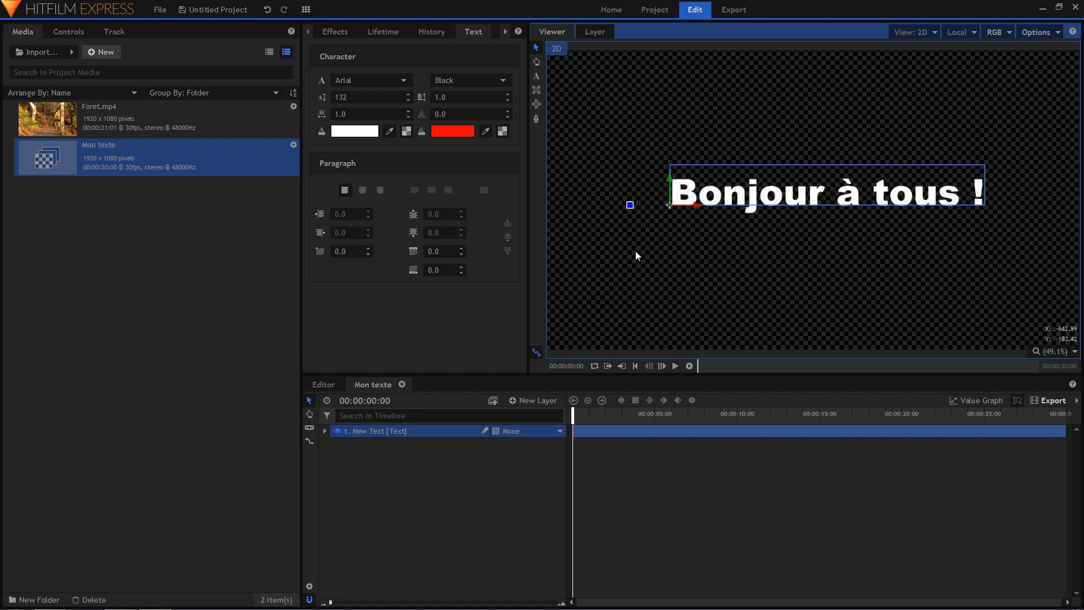
# Step: Try several fonts on the "Bonjour à tous !" text and settle on Bauhaus 93
pyautogui.click(398, 80)
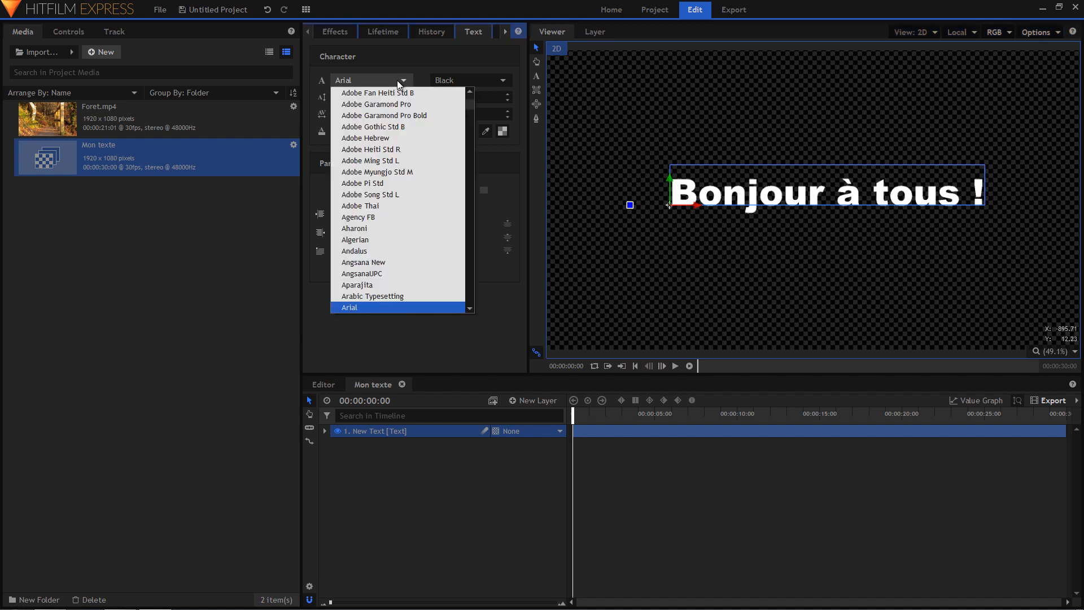
pyautogui.click(366, 228)
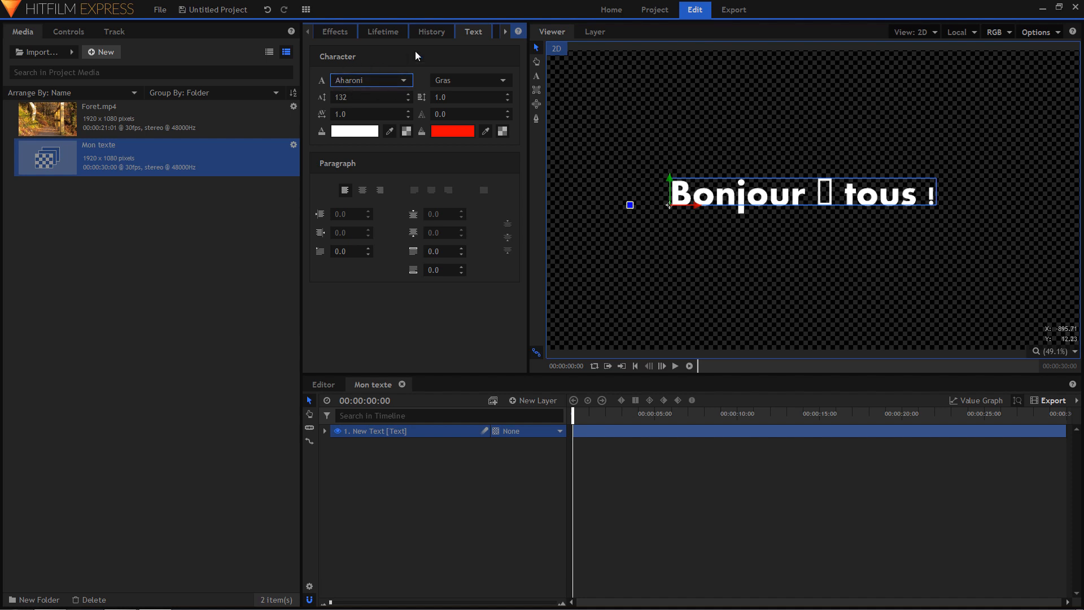
pyautogui.press('Down')
pyautogui.press('Down')
pyautogui.press('Down')
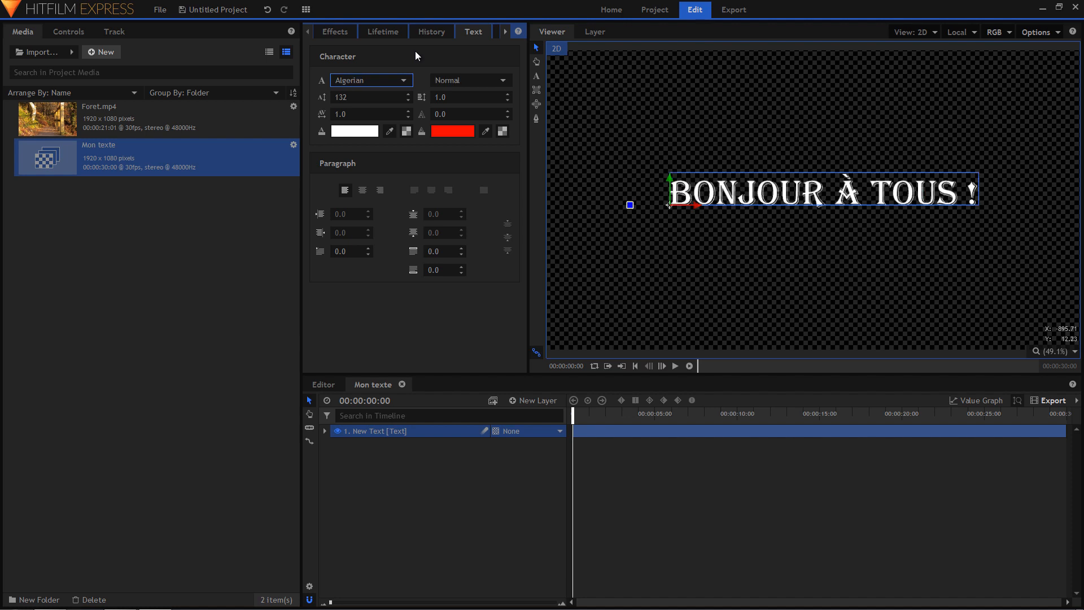
pyautogui.press('Down')
pyautogui.press('Down')
pyautogui.press('Down')
pyautogui.press('Down')
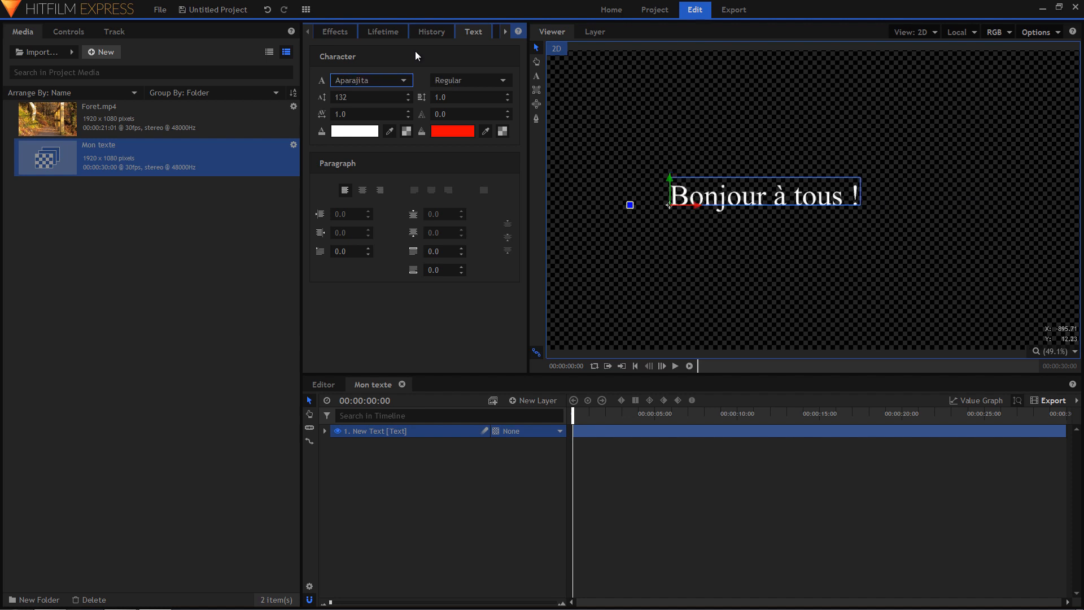
pyautogui.press('Down')
pyautogui.press('Down')
pyautogui.press('Down')
pyautogui.press('Down')
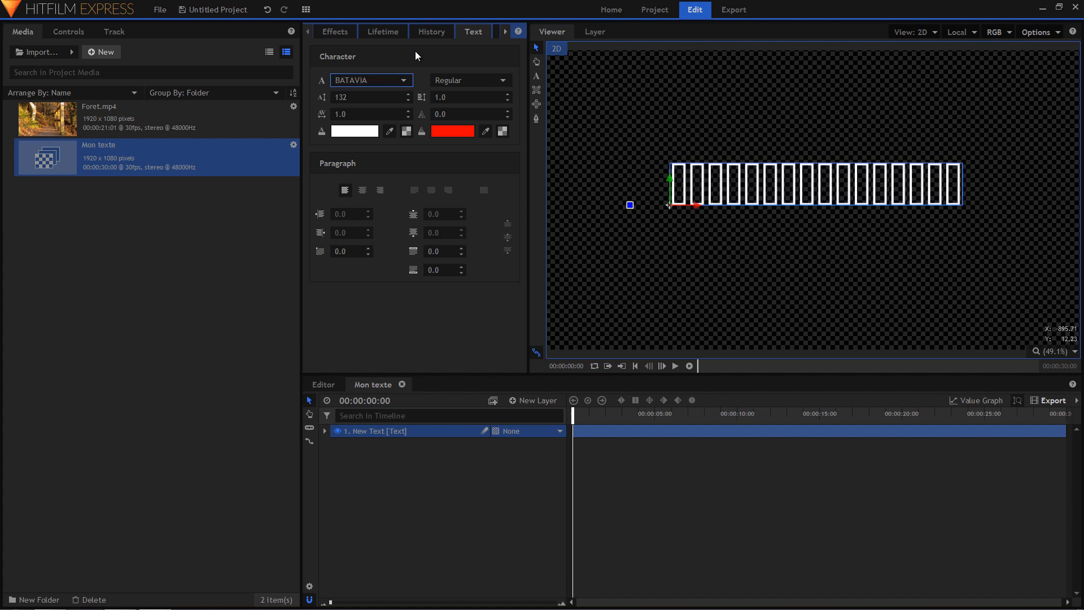
pyautogui.press('Down')
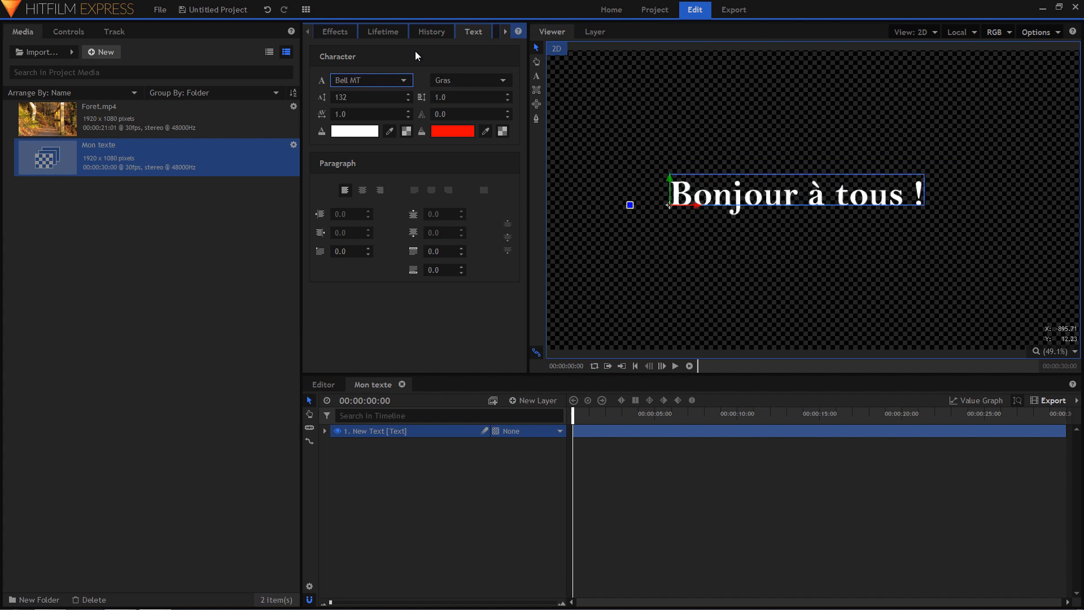
pyautogui.press('Down')
pyautogui.press('Up')
pyautogui.press('Up')
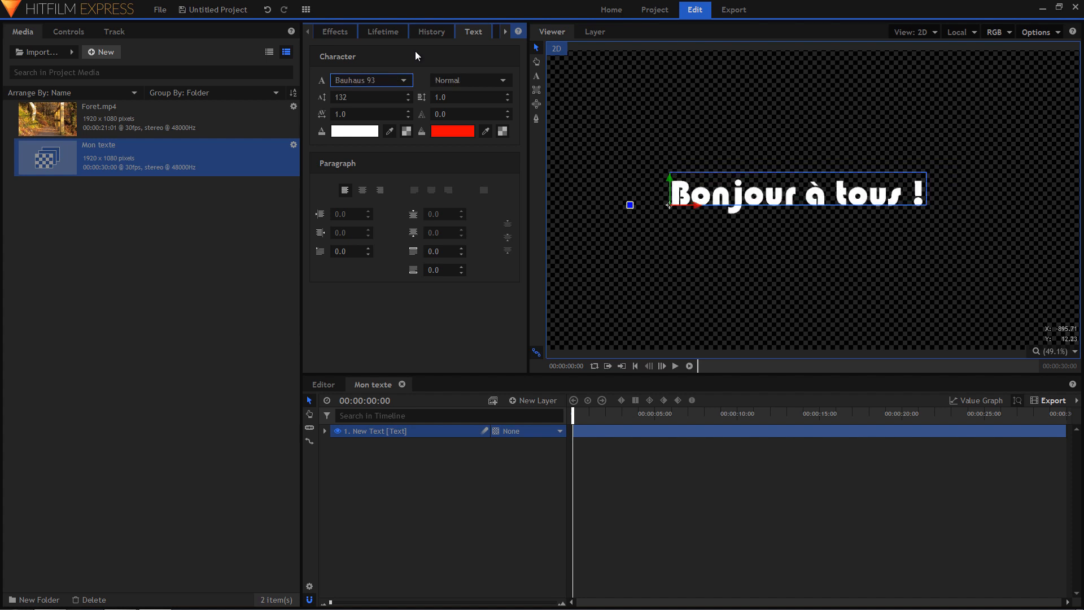
# Step: Check which style variants are available for the Bauhaus 93 font, keeping Normal
pyautogui.click(477, 71)
pyautogui.click(475, 85)
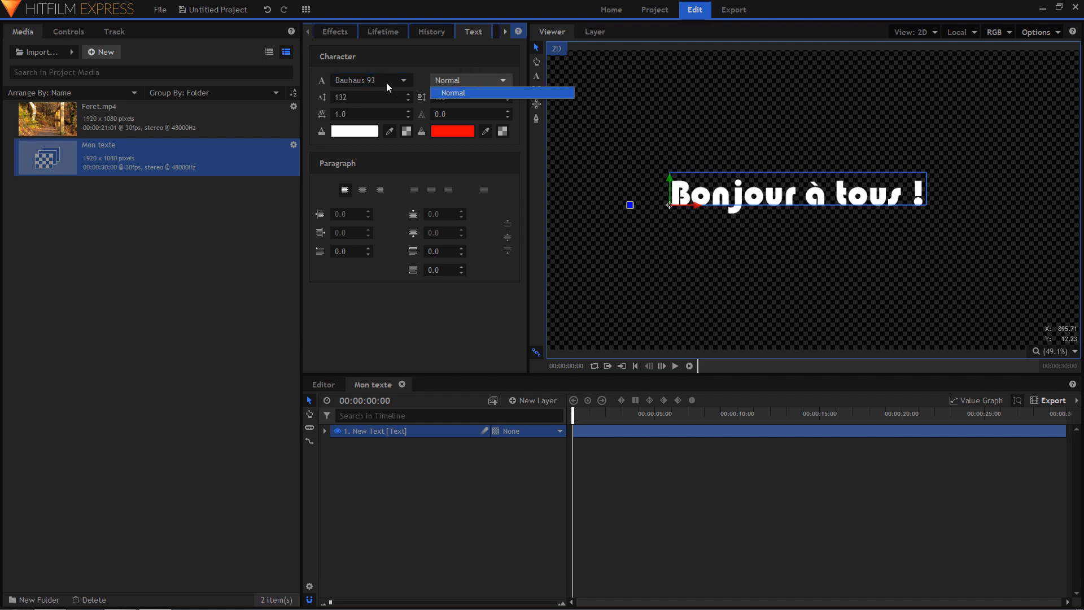
pyautogui.click(472, 92)
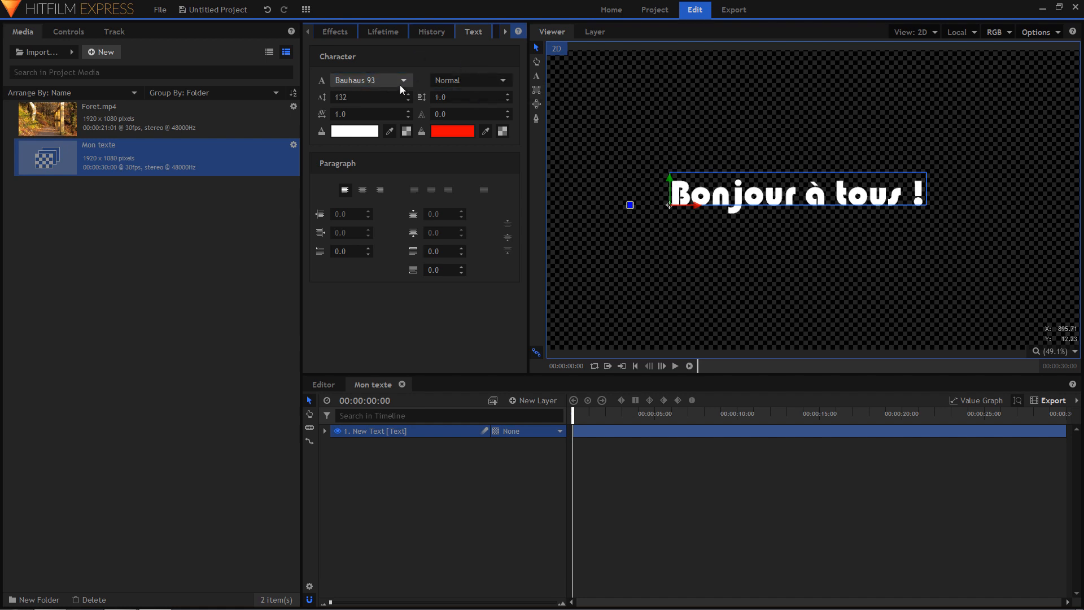
pyautogui.click(478, 79)
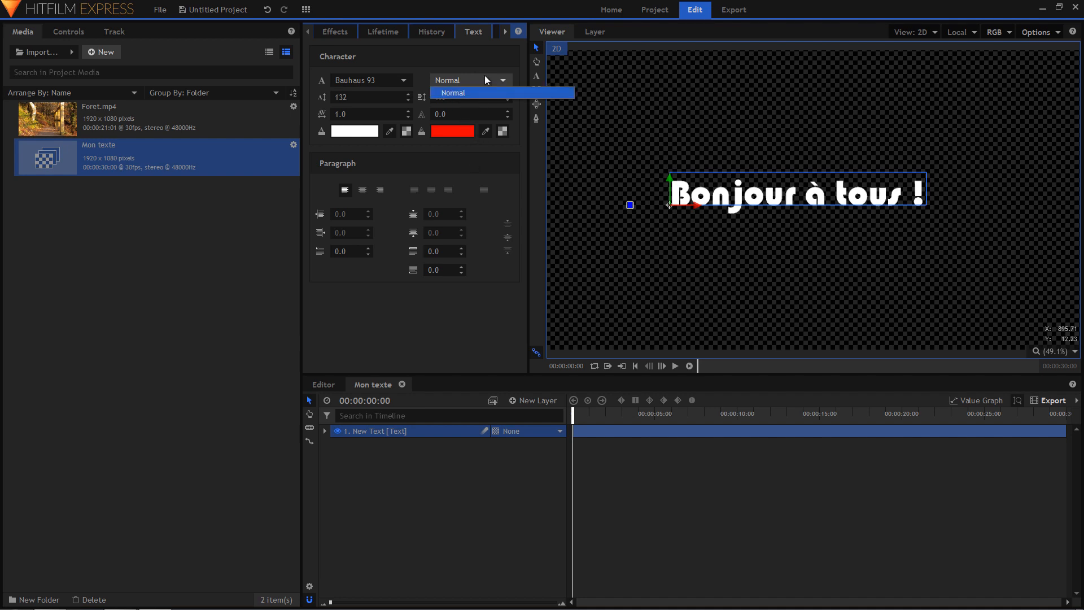
pyautogui.click(479, 61)
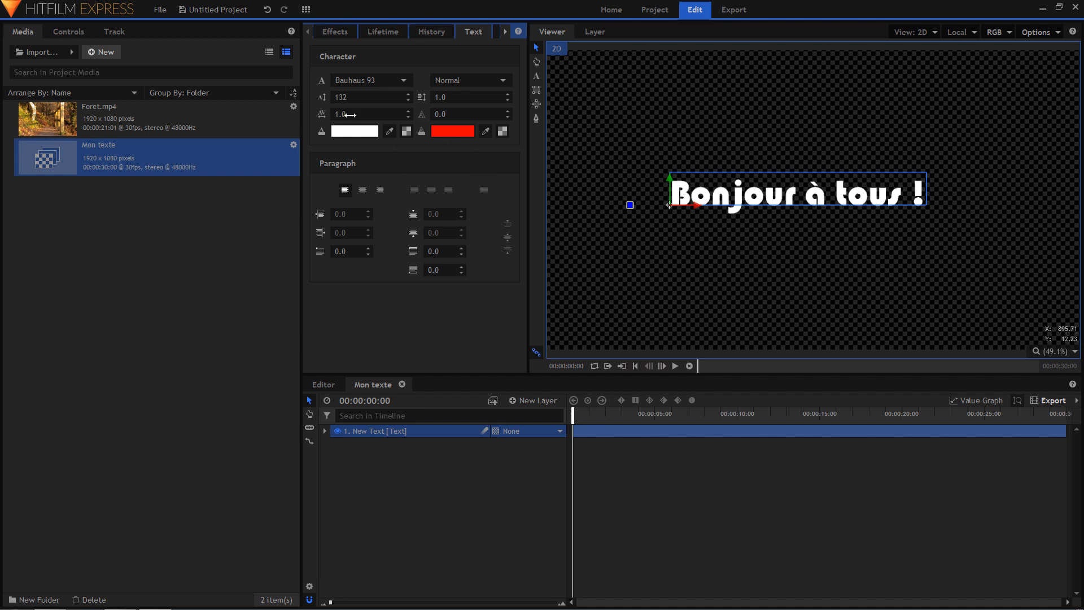
# Step: Try a letter spacing of 1.7 on the text, reset it to 1.0, and return to the selection tool
pyautogui.moveTo(352, 114); pyautogui.dragTo(354, 114)
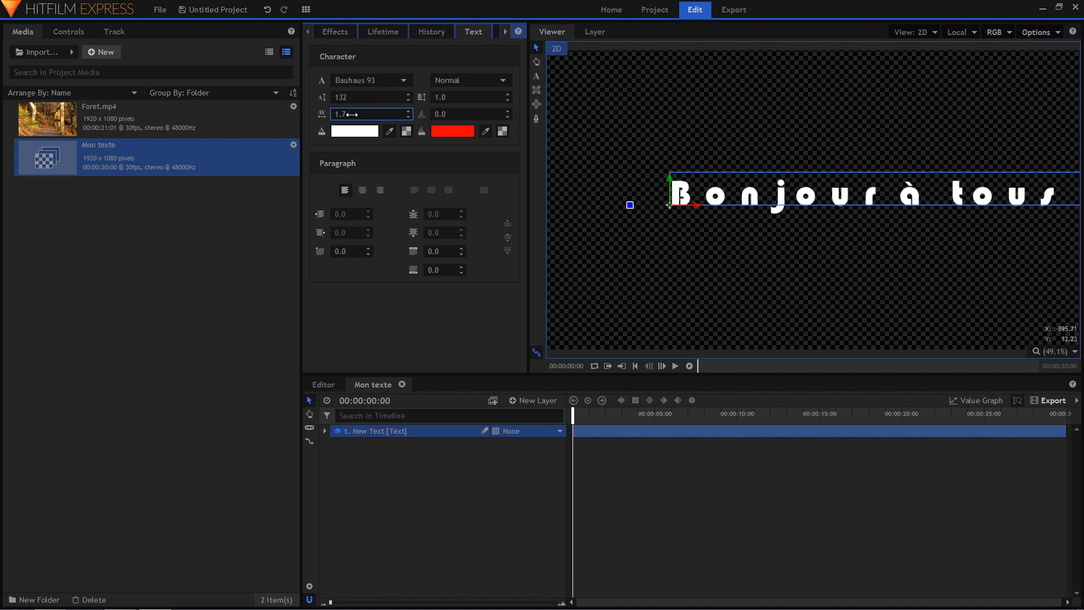
pyautogui.click(351, 113)
pyautogui.write('1.0')
pyautogui.press('Return')
pyautogui.press('t')
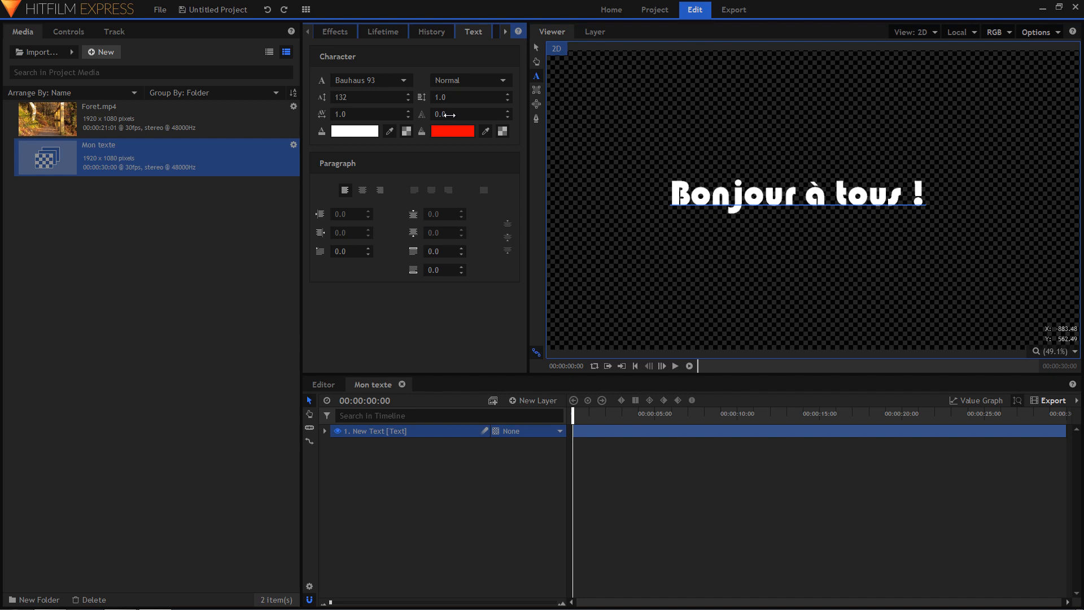
pyautogui.click(537, 47)
# Step: Try outline widths of 68 and 7 on the text, and reset the outline width to 0
pyautogui.click(443, 114)
pyautogui.write('0')
pyautogui.press('Return')
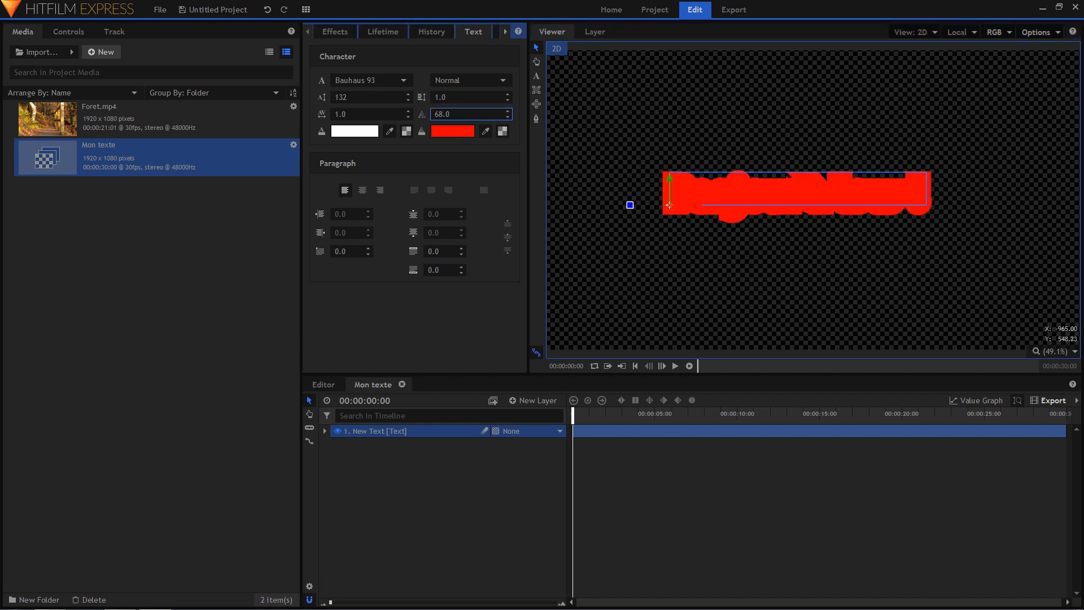
pyautogui.moveTo(443, 114); pyautogui.dragTo(448, 114)
pyautogui.click(458, 115)
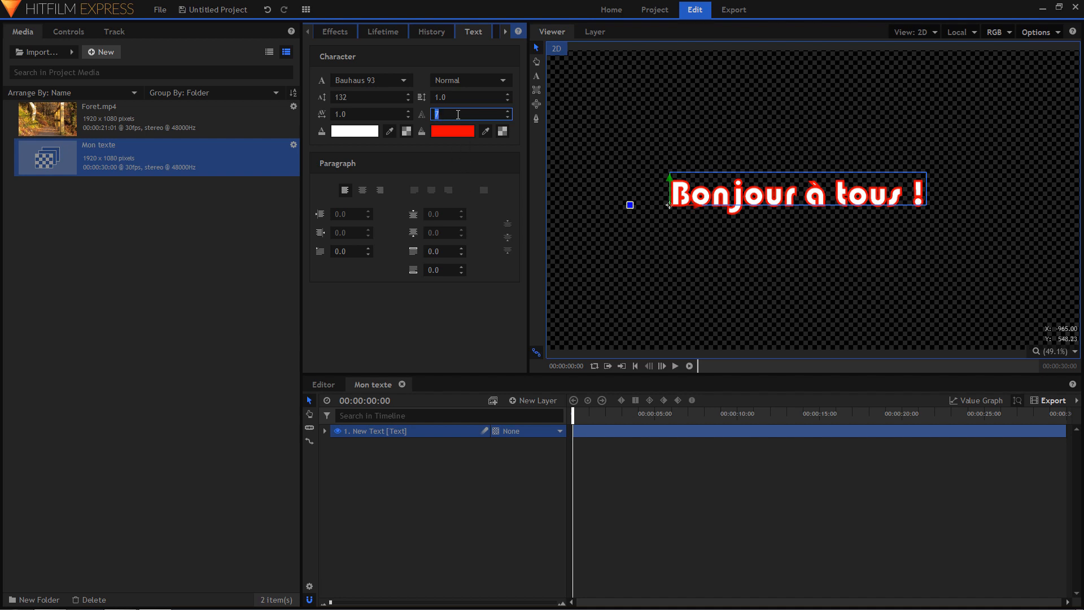
pyautogui.write('0')
pyautogui.press('Return')
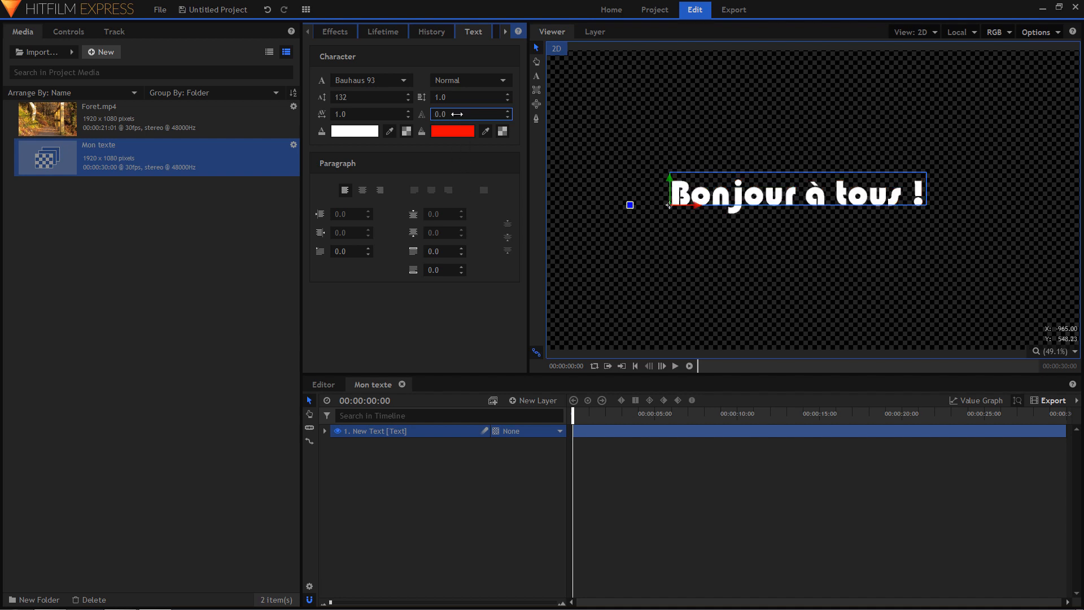
# Step: Change the text's fill colour to the teal green basic colour
pyautogui.click(355, 131)
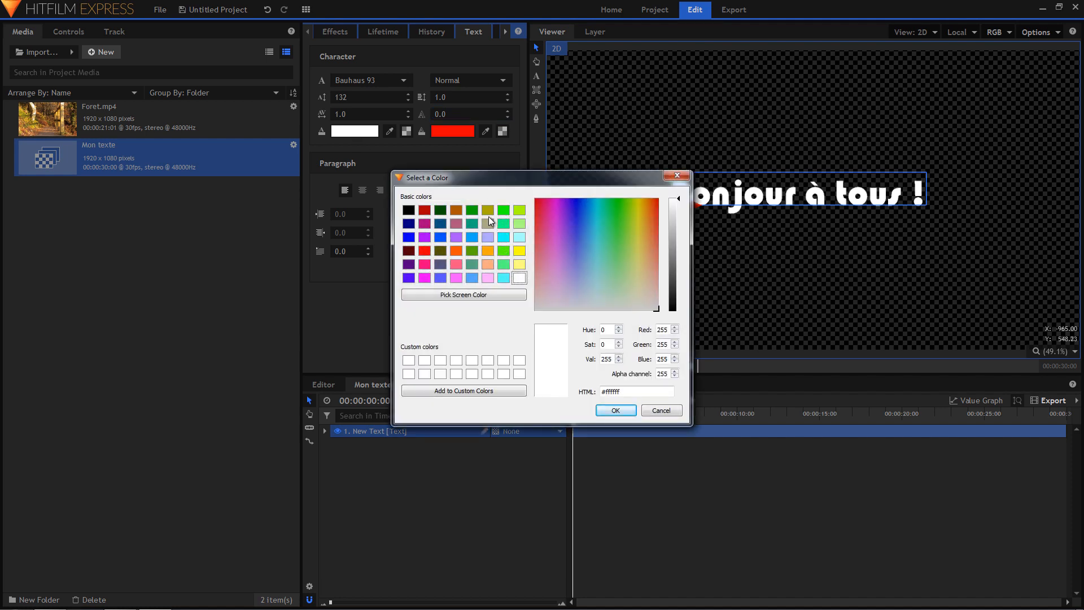
pyautogui.click(471, 210)
pyautogui.click(472, 223)
pyautogui.click(615, 411)
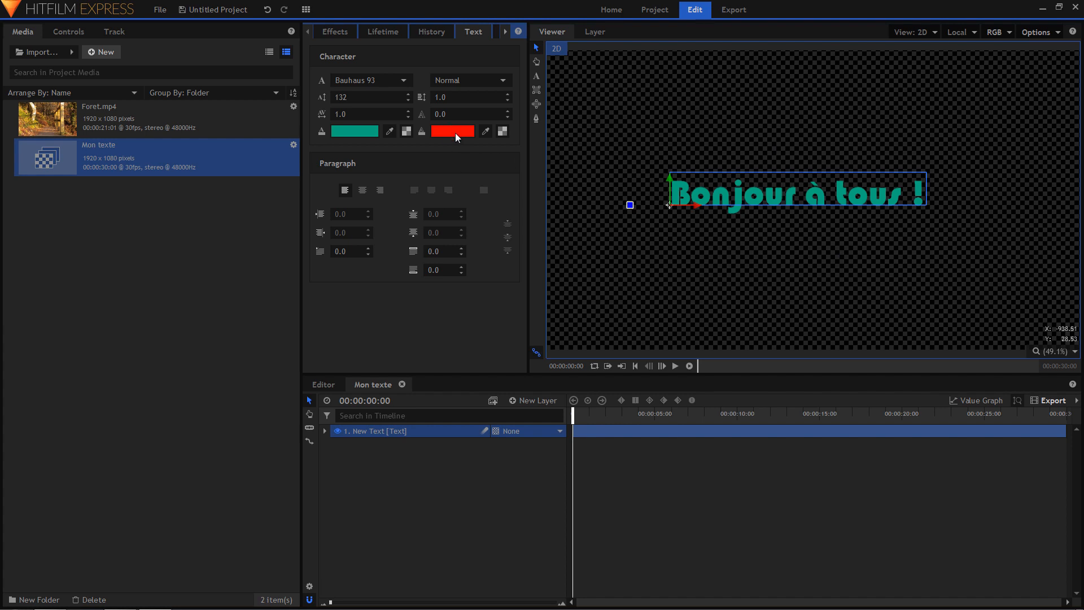
# Step: Try a colour sampled from the screen as the text fill, and restore the teal green fill #00aa7f
pyautogui.click(391, 132)
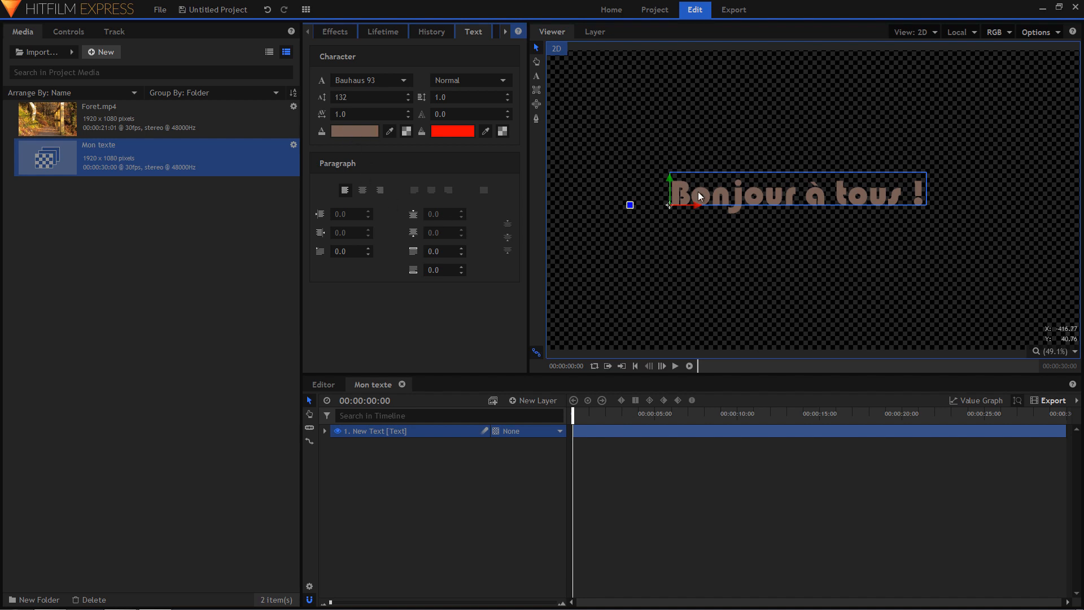
pyautogui.click(364, 135)
pyautogui.click(472, 223)
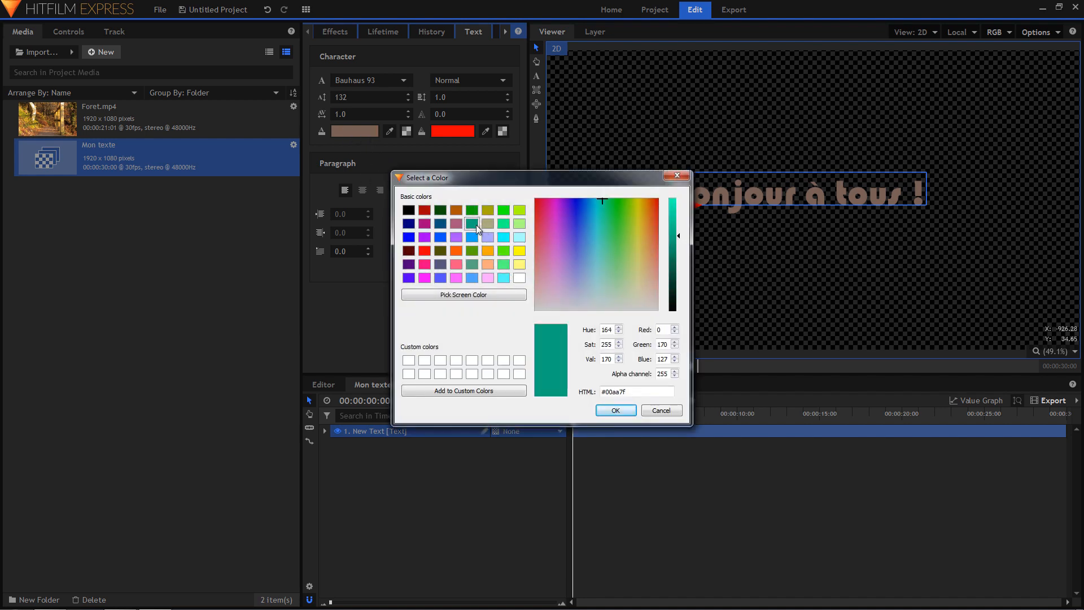
pyautogui.click(615, 410)
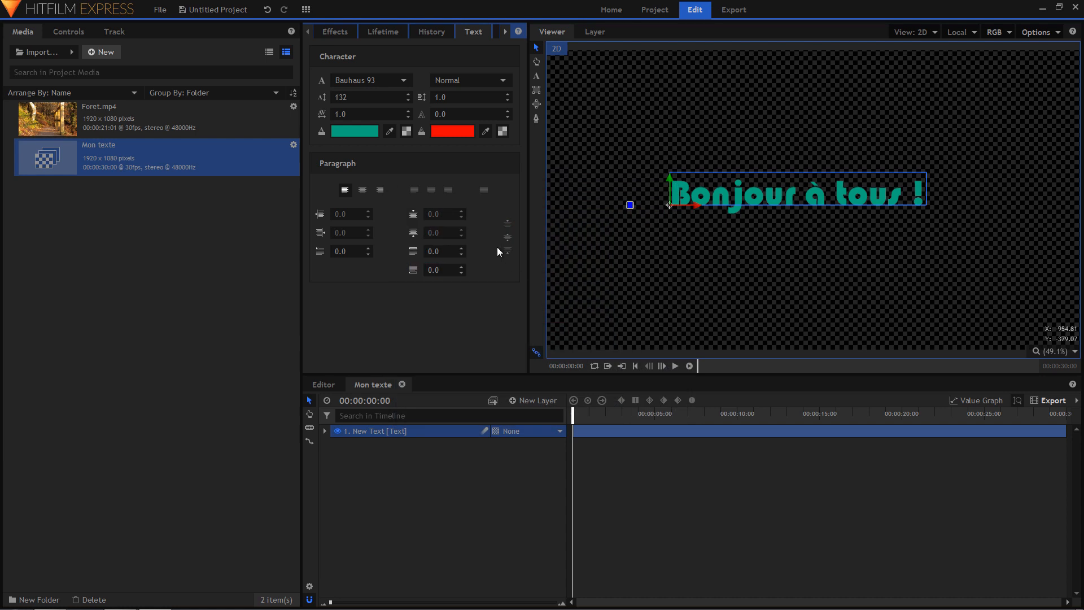
# Step: Try centre and right paragraph alignment on the text, and set it back to left alignment
pyautogui.click(362, 190)
pyautogui.click(379, 192)
pyautogui.click(364, 192)
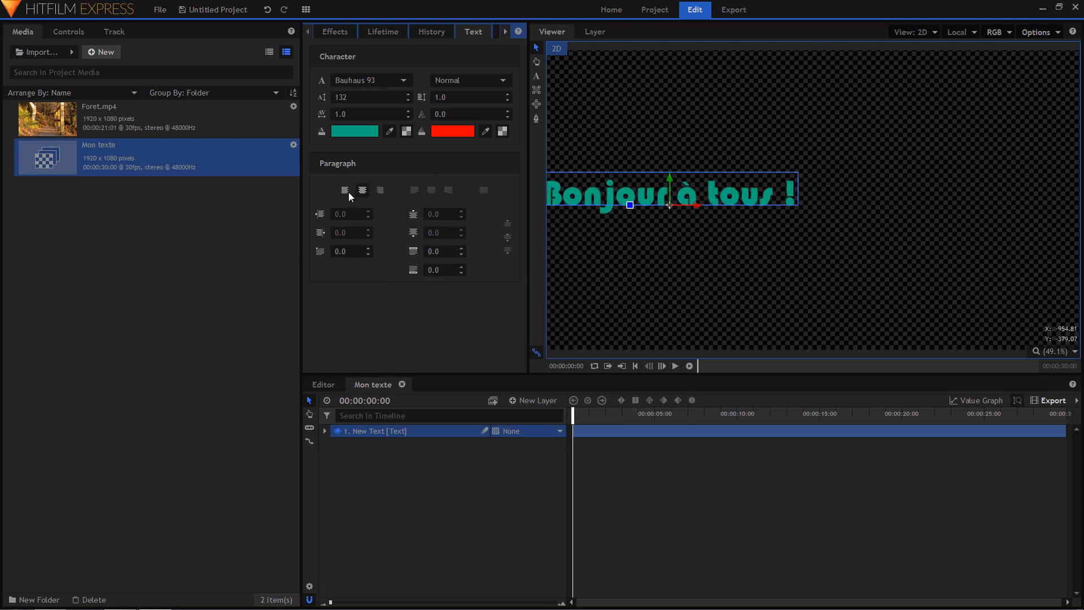
pyautogui.click(347, 191)
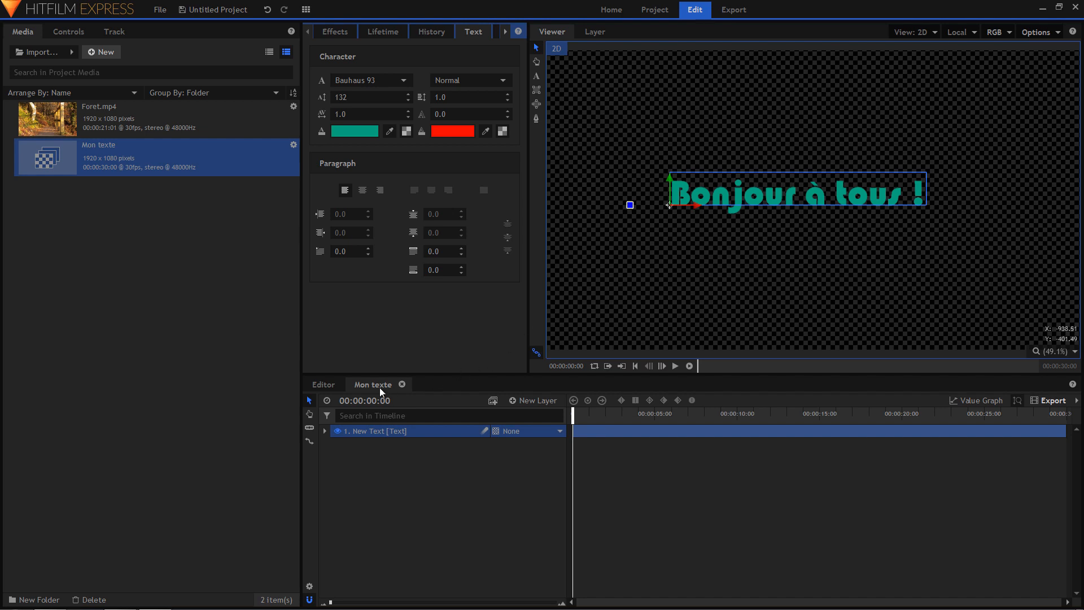
# Step: Play the editor timeline from 00:00:00:18 past the end of the Mon texte clip to check the text over the forest footage
pyautogui.click(321, 383)
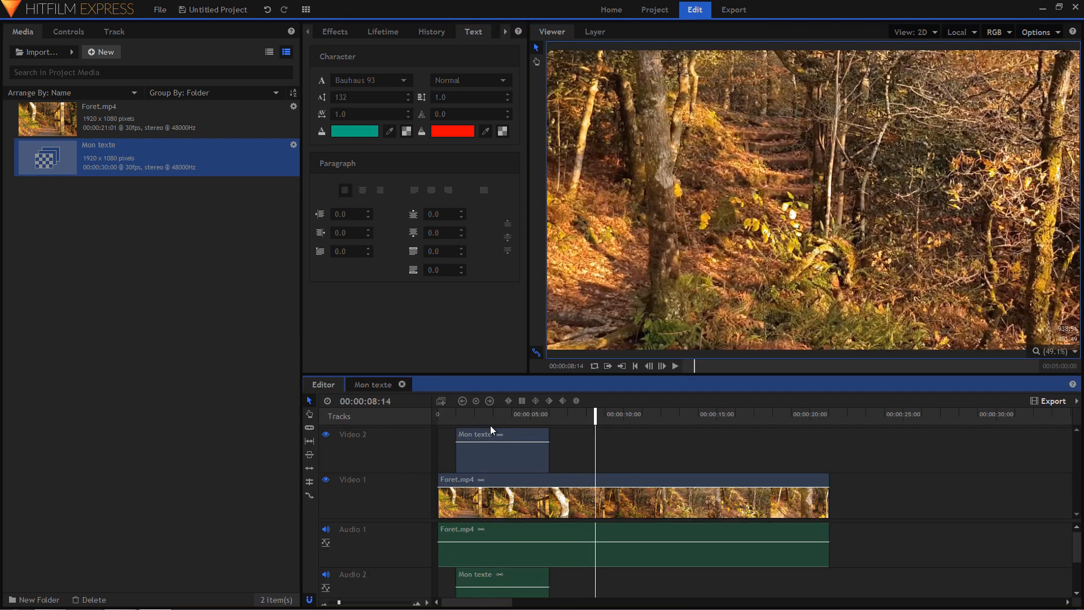
pyautogui.click(448, 415)
pyautogui.click(473, 436)
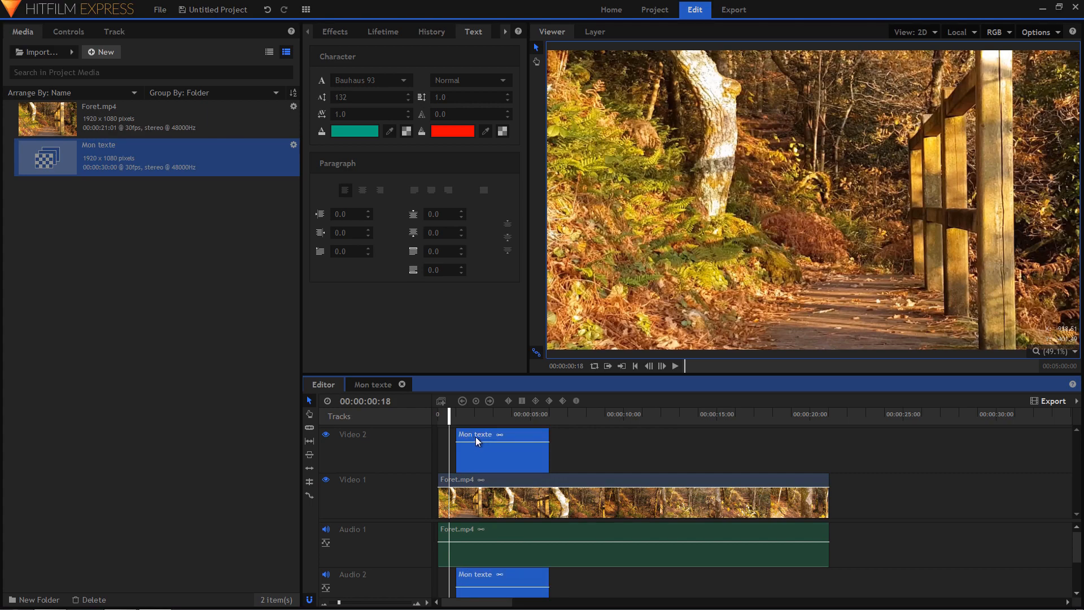
pyautogui.press('space')
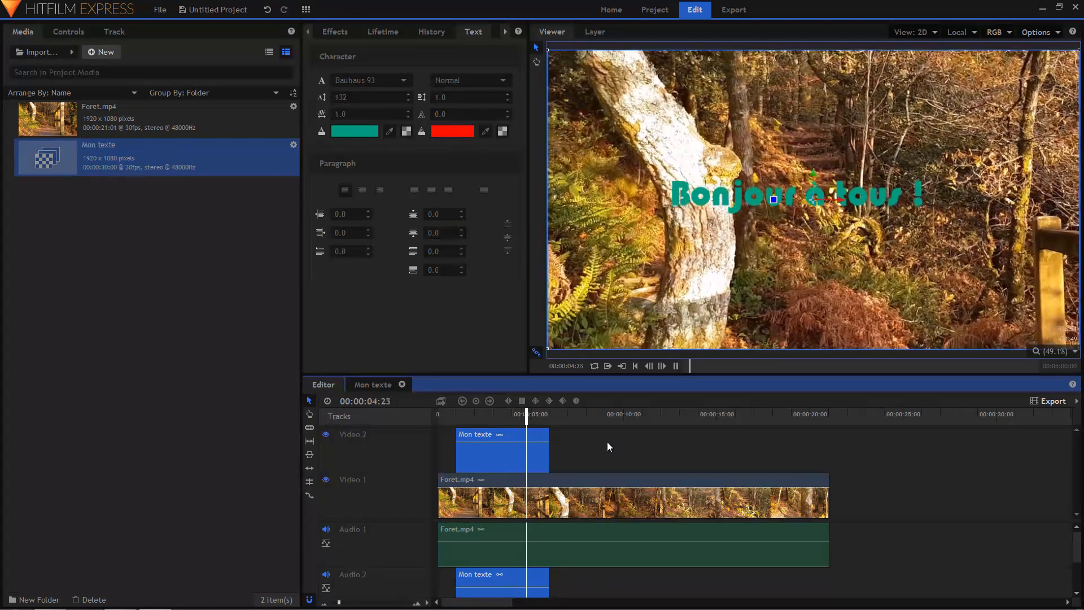
pyautogui.press('space')
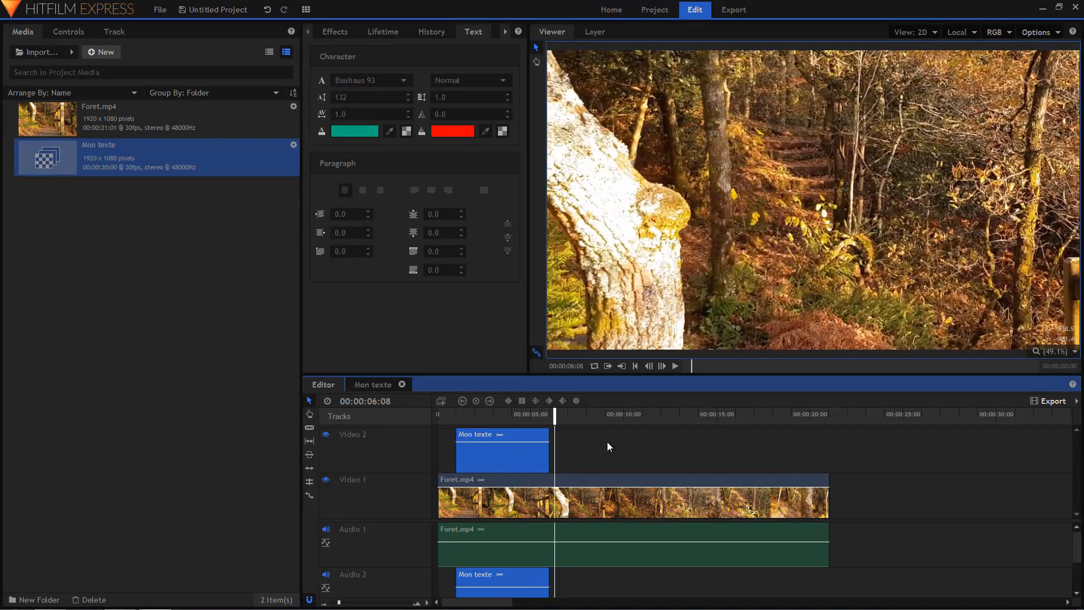
# Step: Apply the 1080p Title Safe Guide preset from the 2D Effects presets to the text layer in the Mon texte composite
pyautogui.click(377, 386)
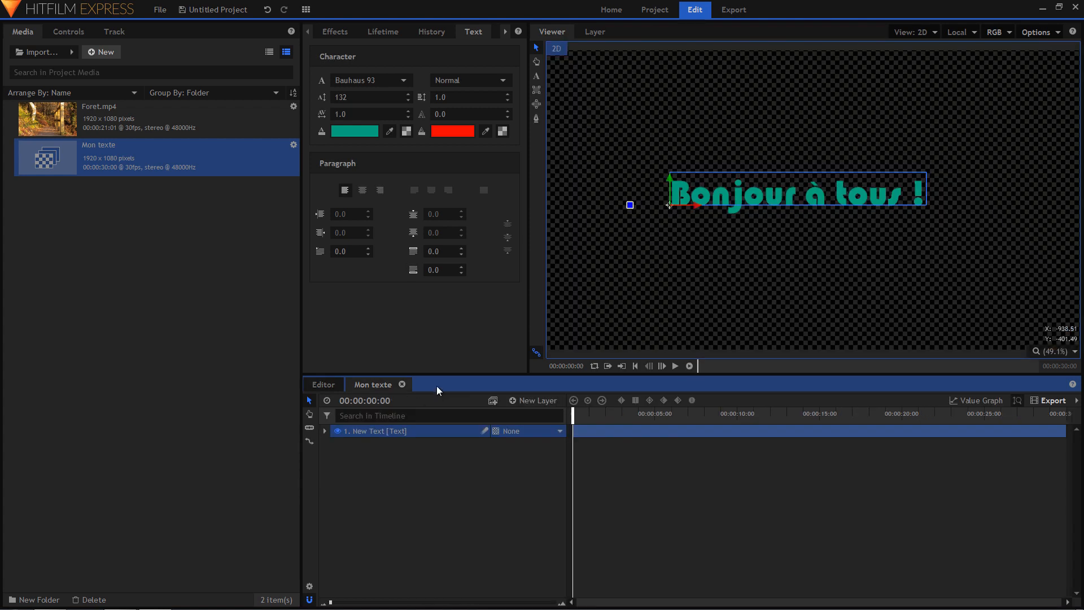
pyautogui.click(333, 31)
pyautogui.scroll(-3, 370, 228)
pyautogui.click(308, 352)
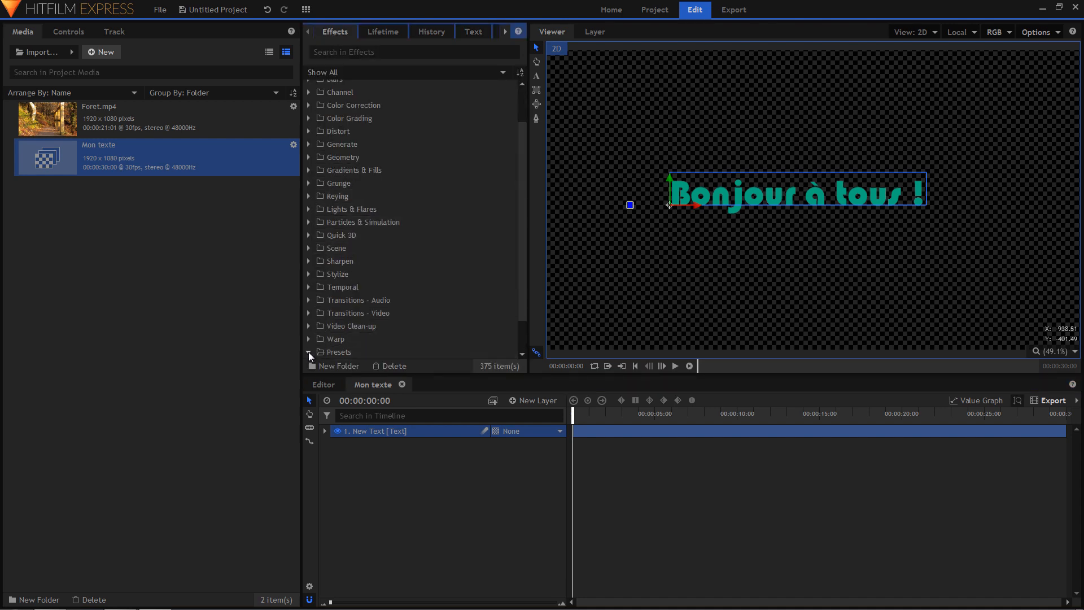
pyautogui.click(320, 326)
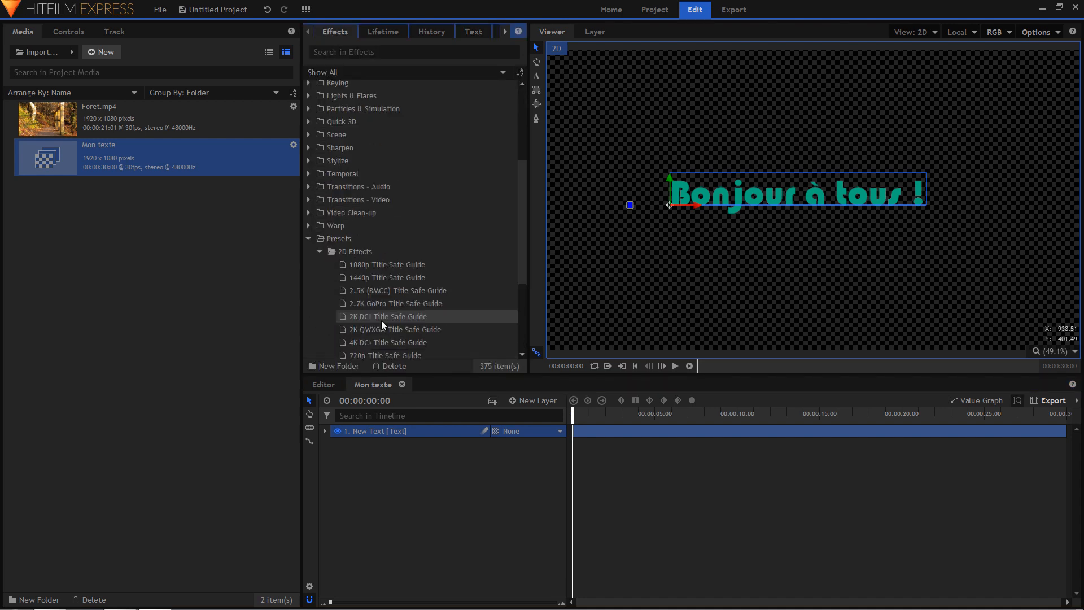
pyautogui.scroll(-3, 381, 320)
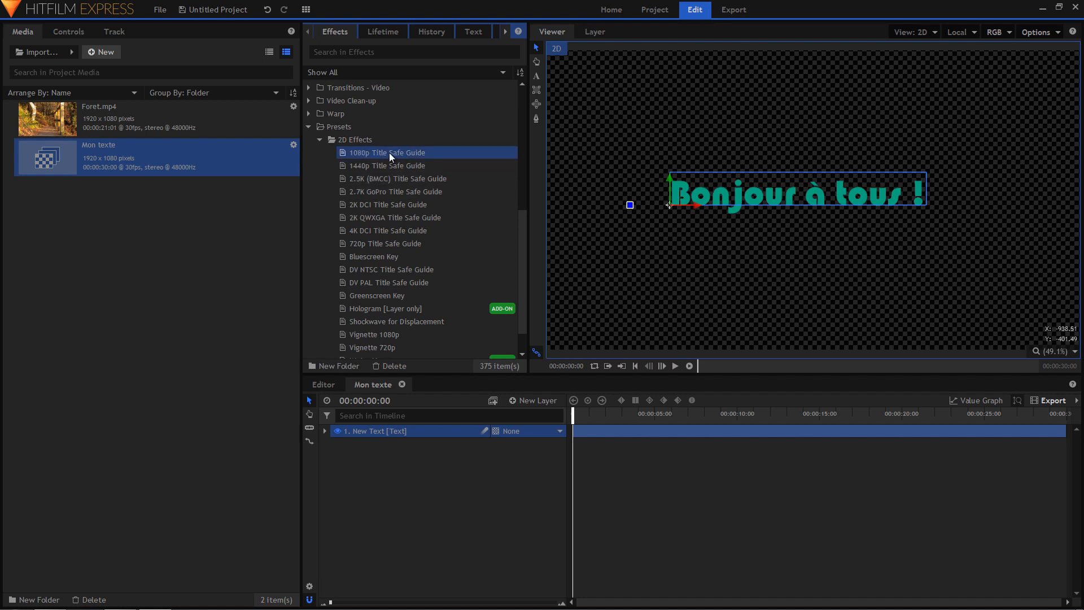
pyautogui.moveTo(393, 152); pyautogui.dragTo(382, 435)
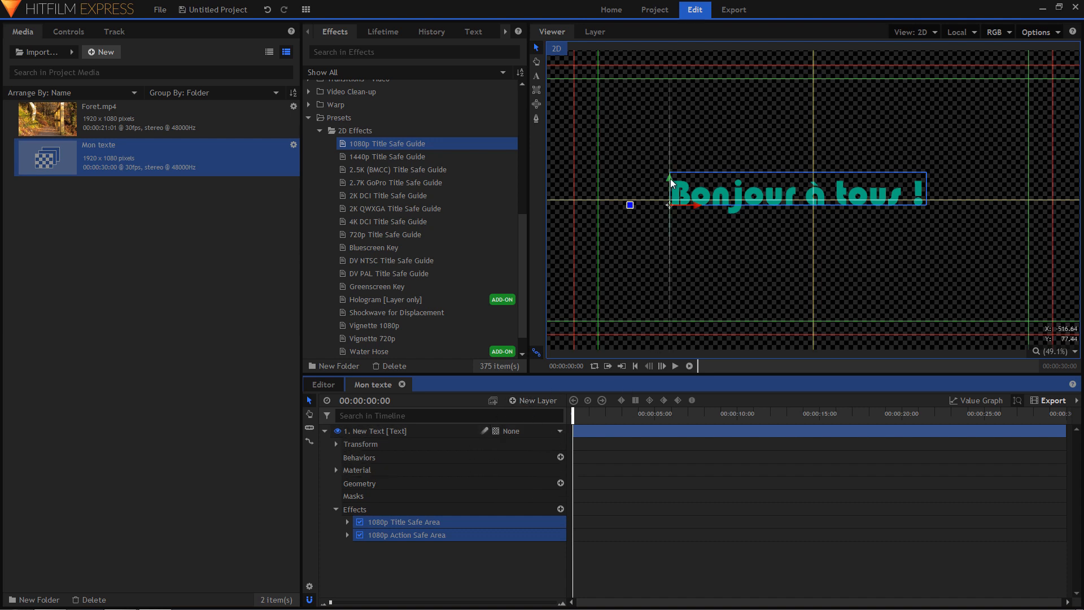
# Step: Reposition the text near the frame's centre after trying it at the bottom safe line, and disable both 1080p safe area effects
pyautogui.moveTo(672, 210); pyautogui.dragTo(679, 326)
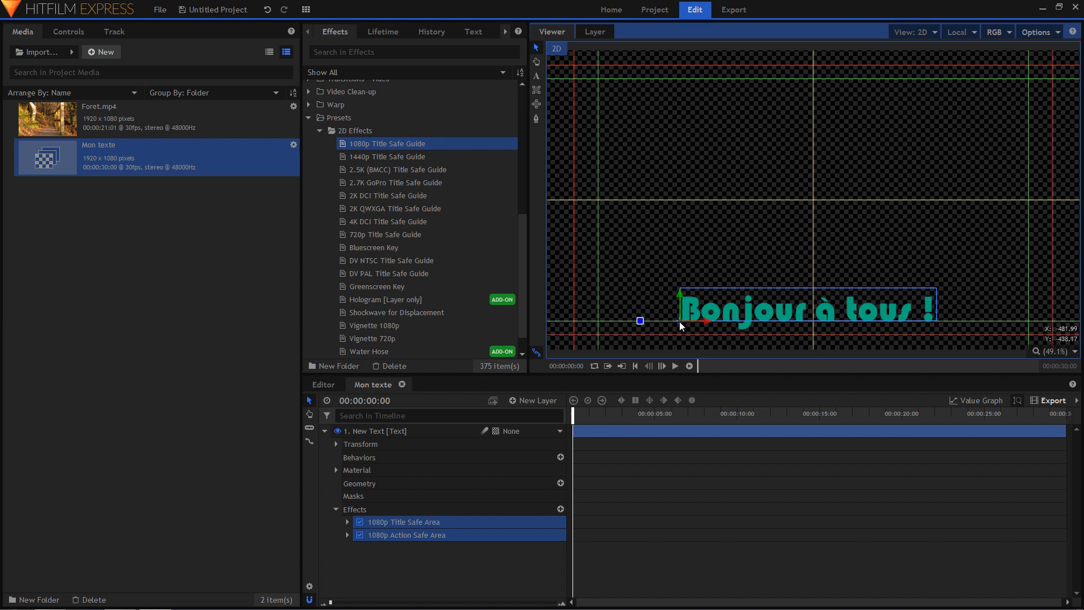
pyautogui.moveTo(680, 324); pyautogui.dragTo(683, 213)
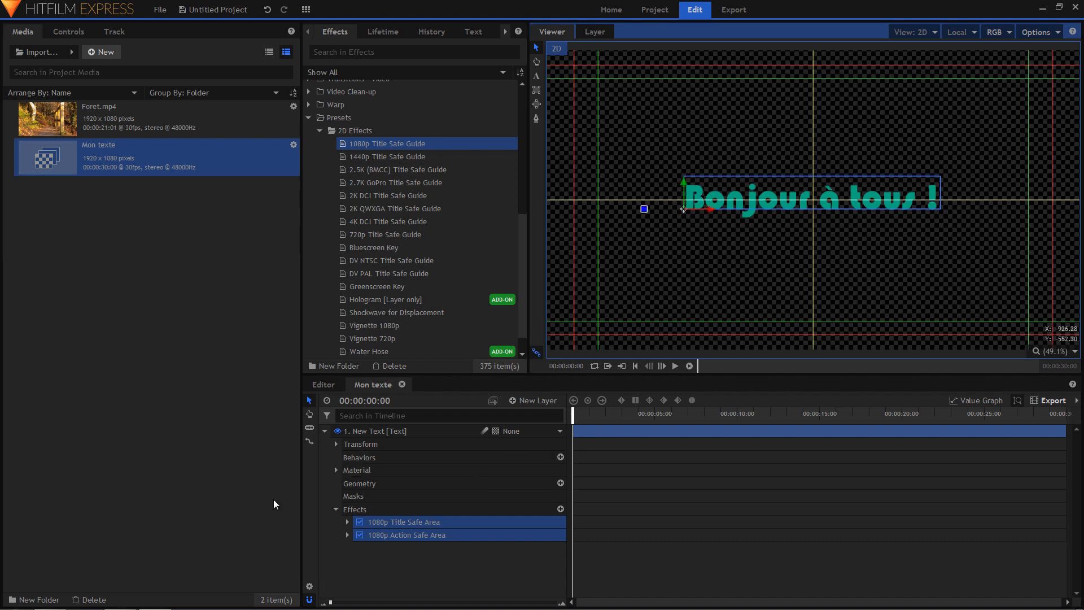
pyautogui.click(360, 536)
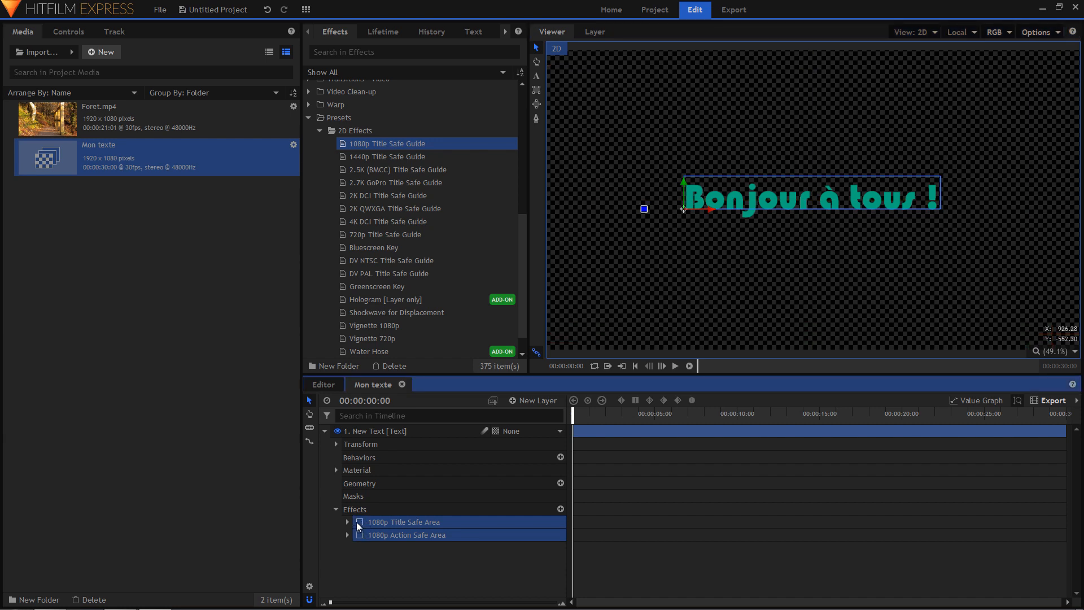
pyautogui.click(390, 564)
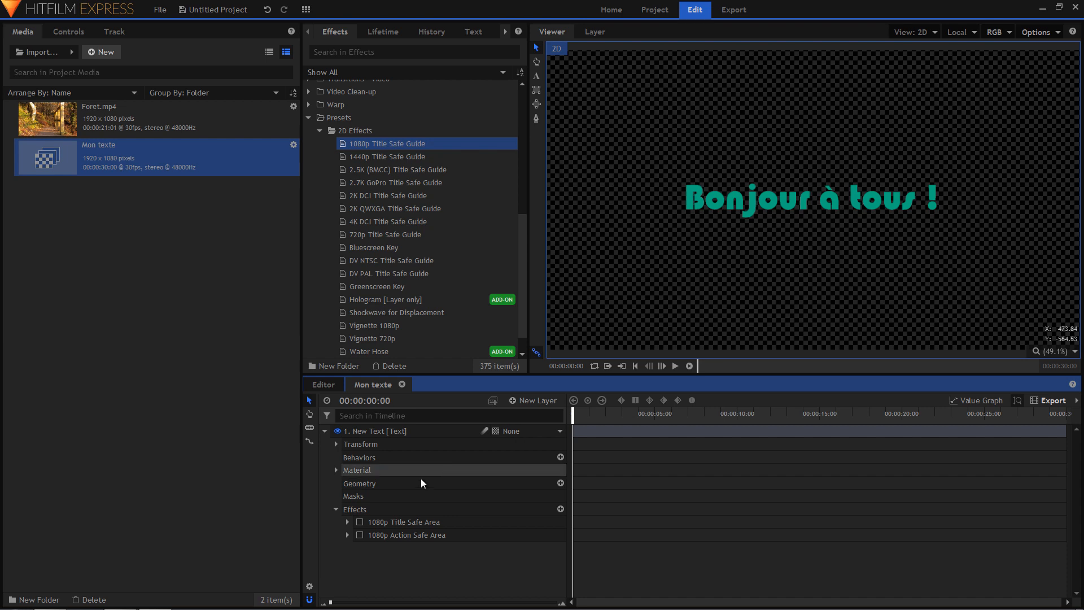
# Step: Add a Position keyframe to the text layer at 00:00:00:10, keeping the text at its current place
pyautogui.click(363, 431)
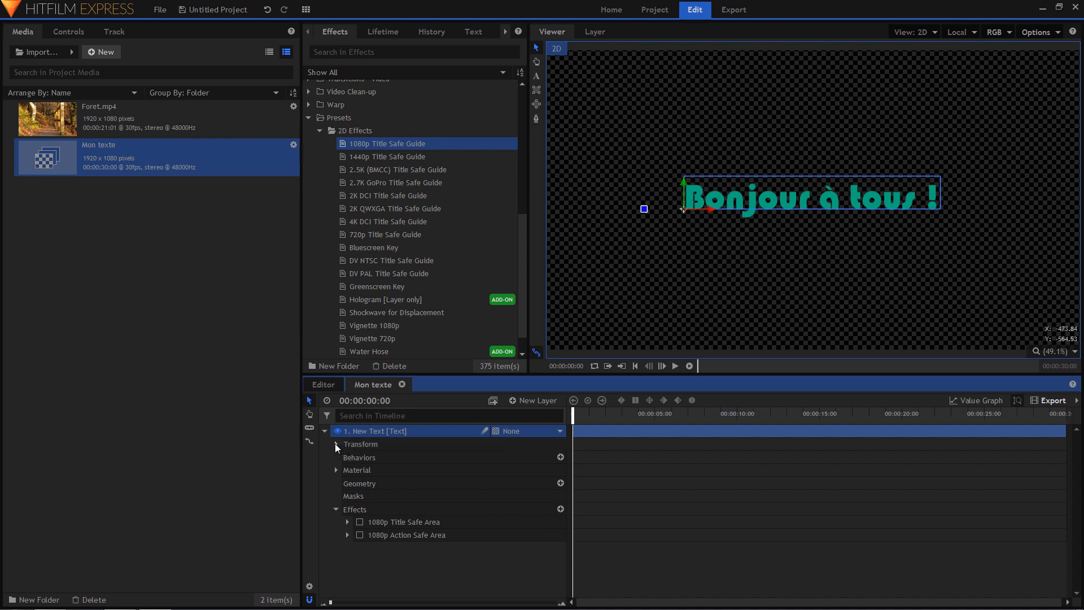
pyautogui.click(335, 444)
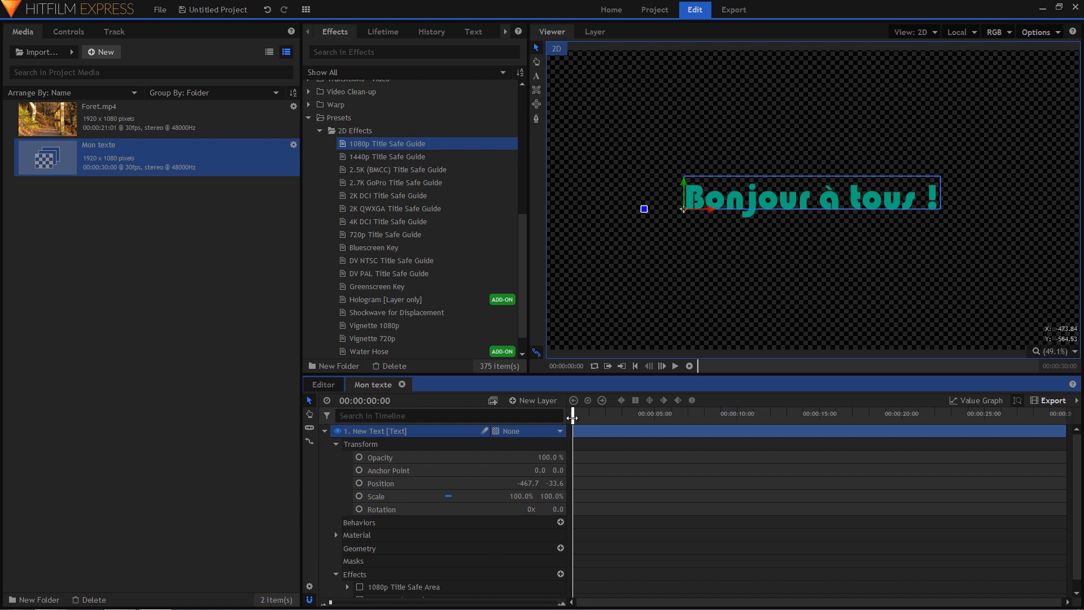
pyautogui.moveTo(571, 417)
pyautogui.mouseDown()
pyautogui.moveTo(589, 418)
pyautogui.moveTo(570, 419)
pyautogui.mouseUp()
pyautogui.click(395, 401)
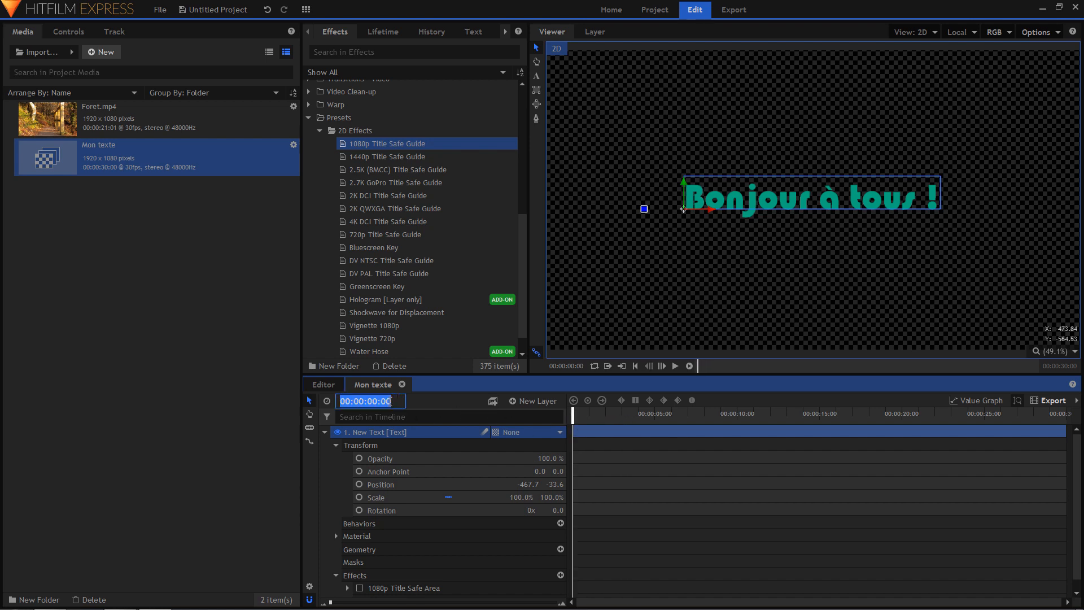
pyautogui.write('10')
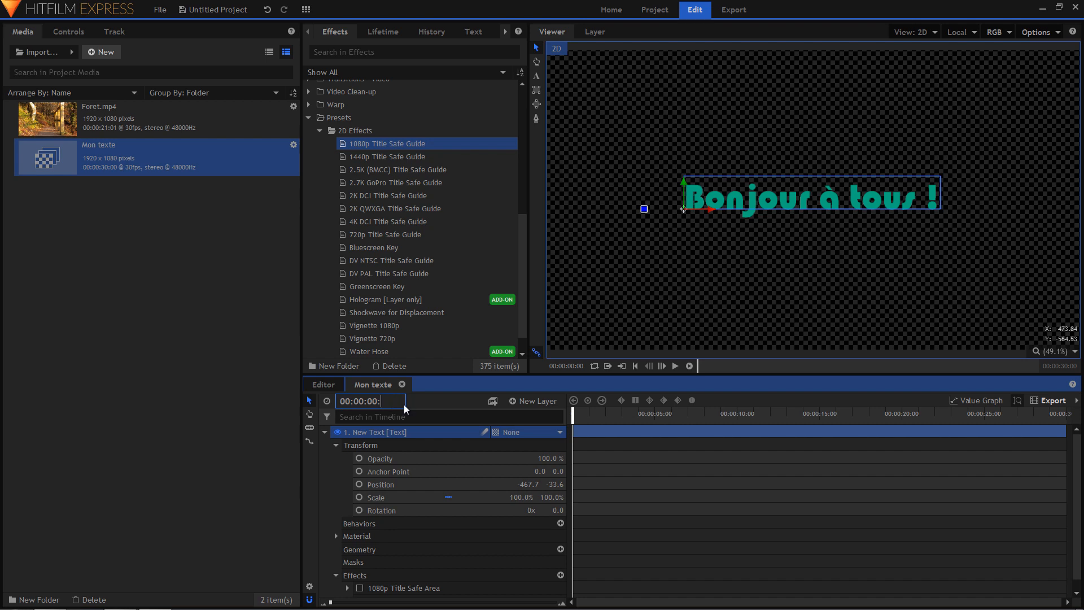
pyautogui.press('Return')
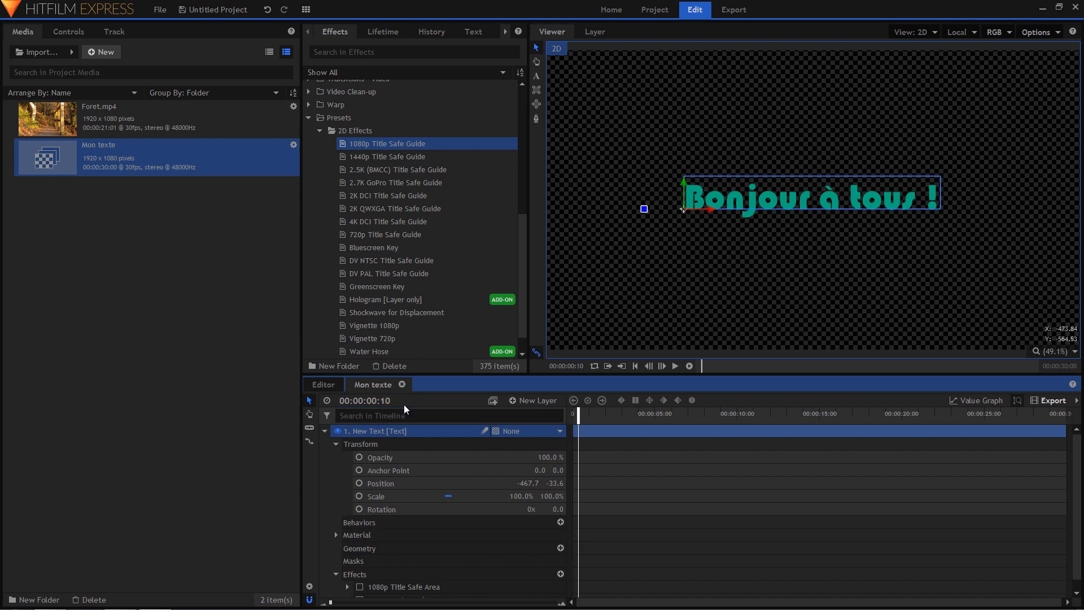
pyautogui.click(359, 484)
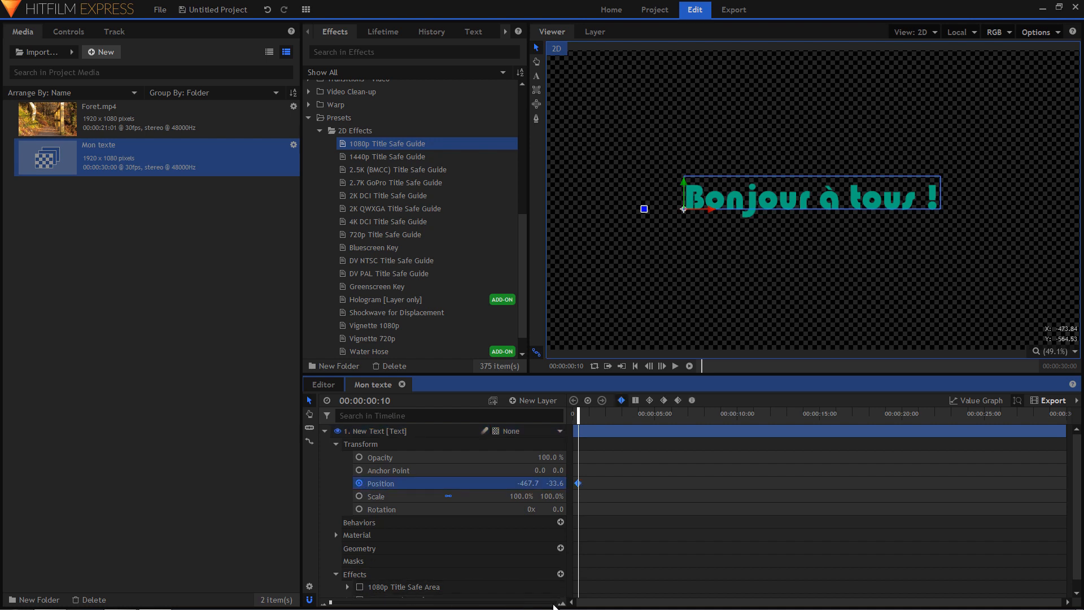
# Step: Keyframe the text off-screen at 00:00:00:00 with Position X -1956.7, and change both Position keyframes to the circular-marker interpolation
pyautogui.click(561, 604)
pyautogui.click(562, 604)
pyautogui.click(561, 603)
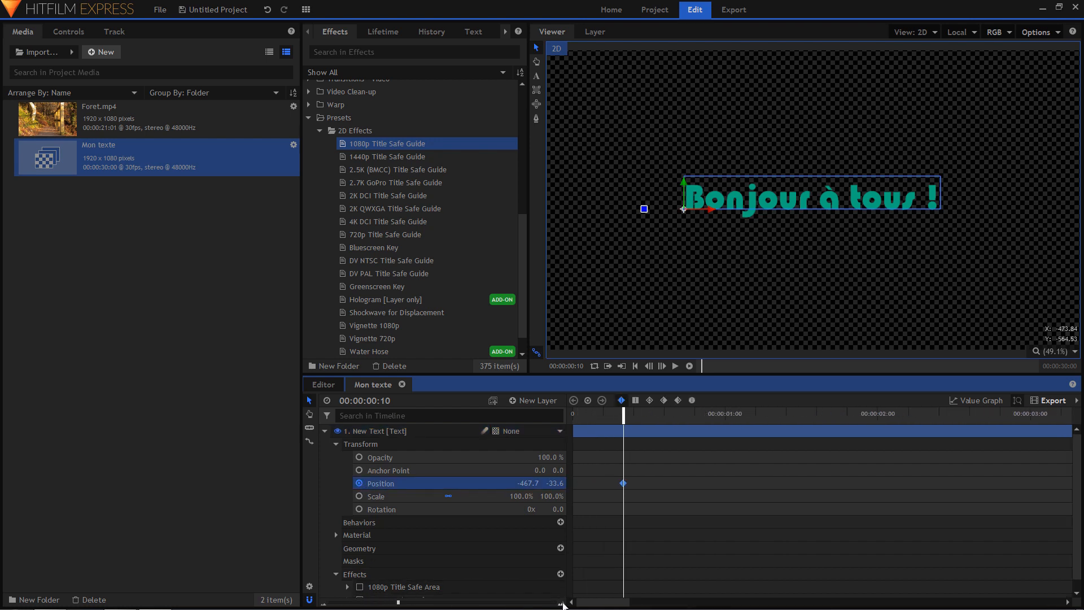
pyautogui.click(562, 604)
pyautogui.click(561, 603)
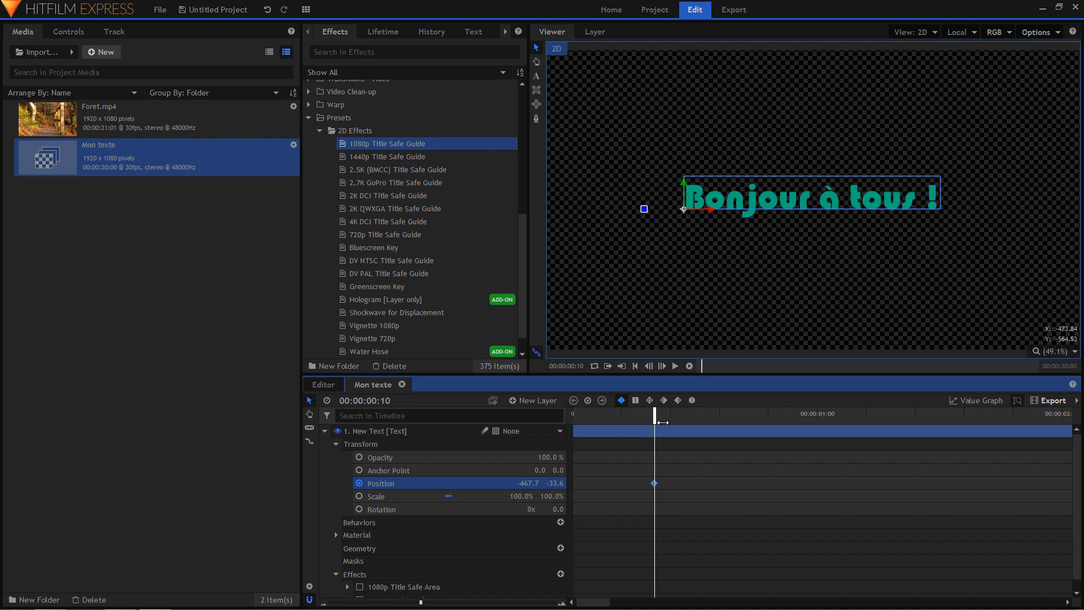
pyautogui.moveTo(655, 416); pyautogui.dragTo(572, 416)
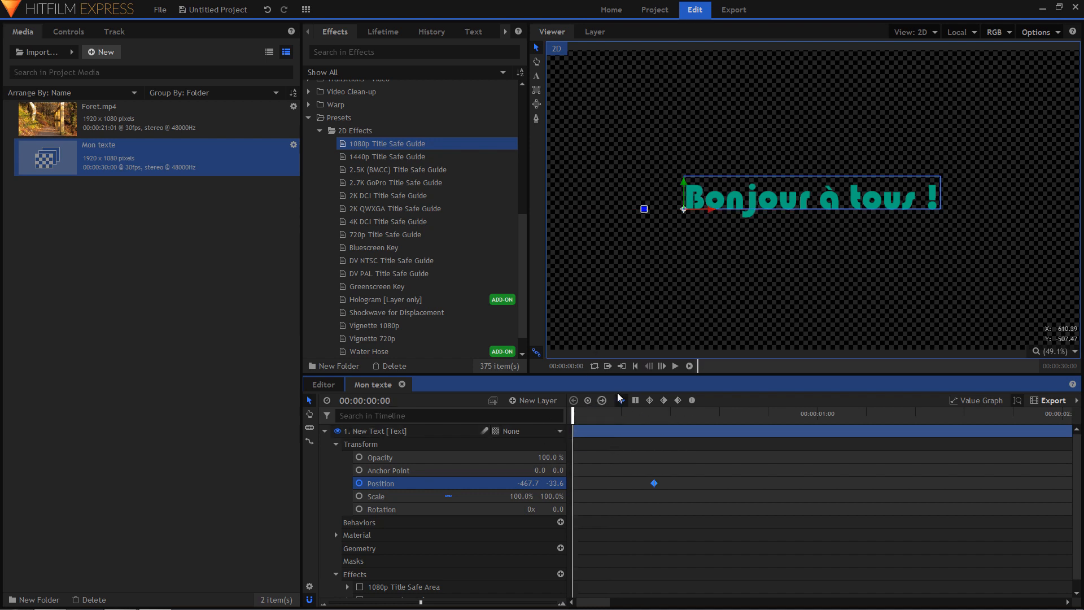
pyautogui.moveTo(530, 484); pyautogui.dragTo(373, 484)
pyautogui.moveTo(680, 470); pyautogui.dragTo(570, 497)
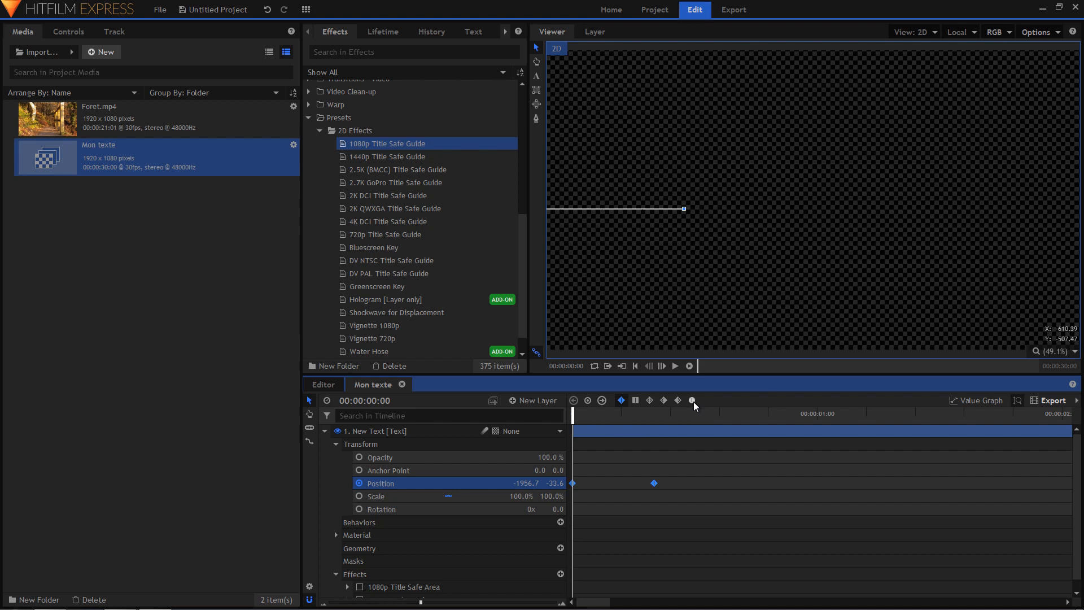
pyautogui.click(693, 401)
pyautogui.press('space')
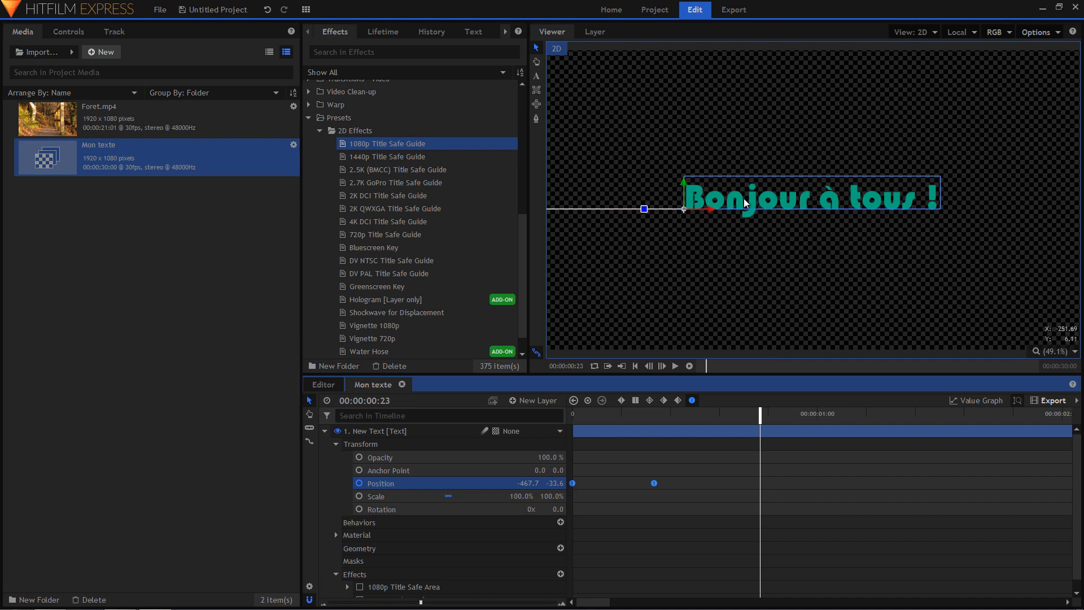
# Step: Add an overshoot by keyframing Position X to -386.8 at 00:00:00:10, with the resting-position keyframe two frames further on, and play the animation
pyautogui.click(651, 417)
pyautogui.moveTo(651, 417); pyautogui.dragTo(637, 418)
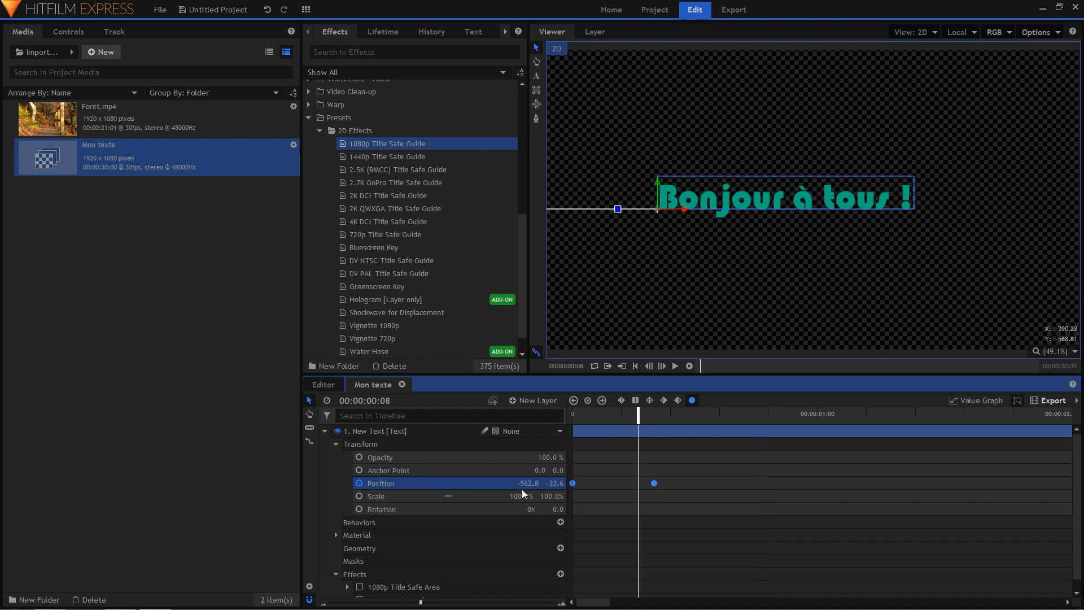
pyautogui.moveTo(528, 483); pyautogui.dragTo(653, 484)
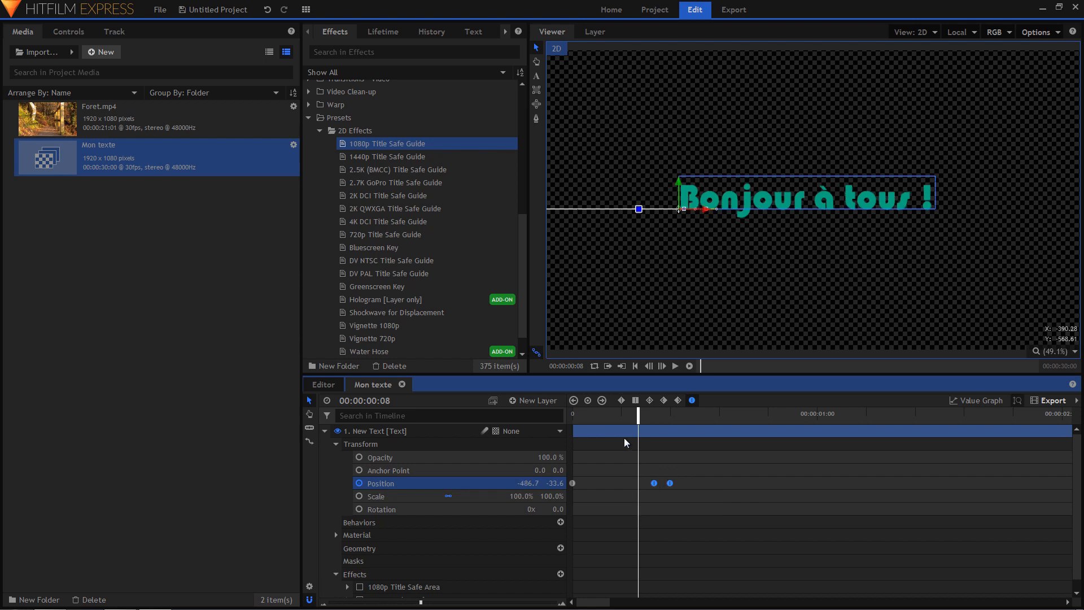
pyautogui.moveTo(605, 417); pyautogui.dragTo(571, 416)
pyautogui.press('space')
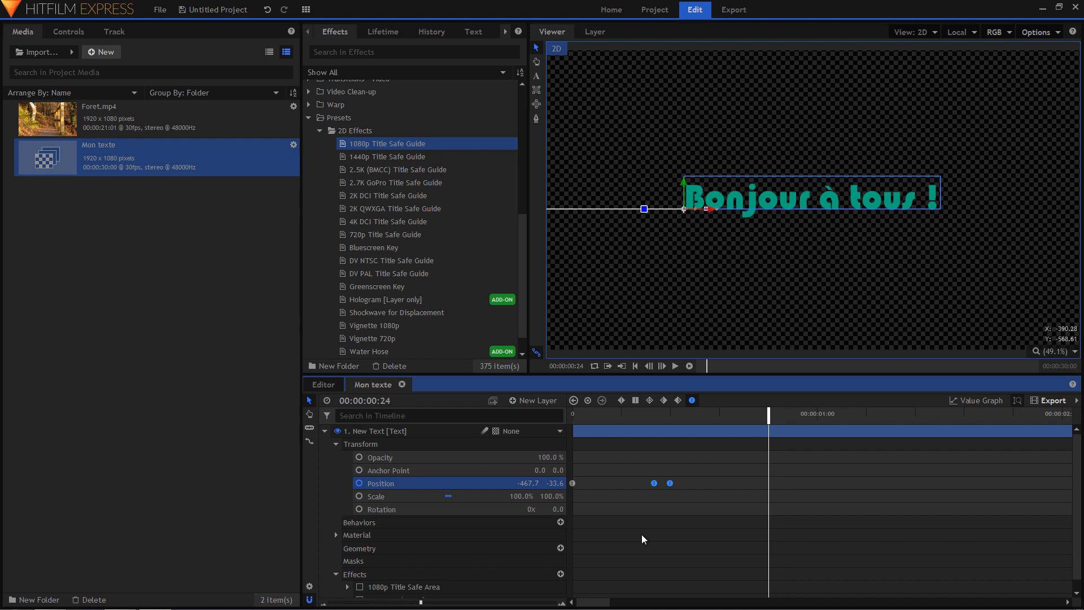
# Step: Look at the editor timeline, return to the Mon texte composite at 00:00:00:10, and display the text's character and paragraph settings
pyautogui.click(331, 388)
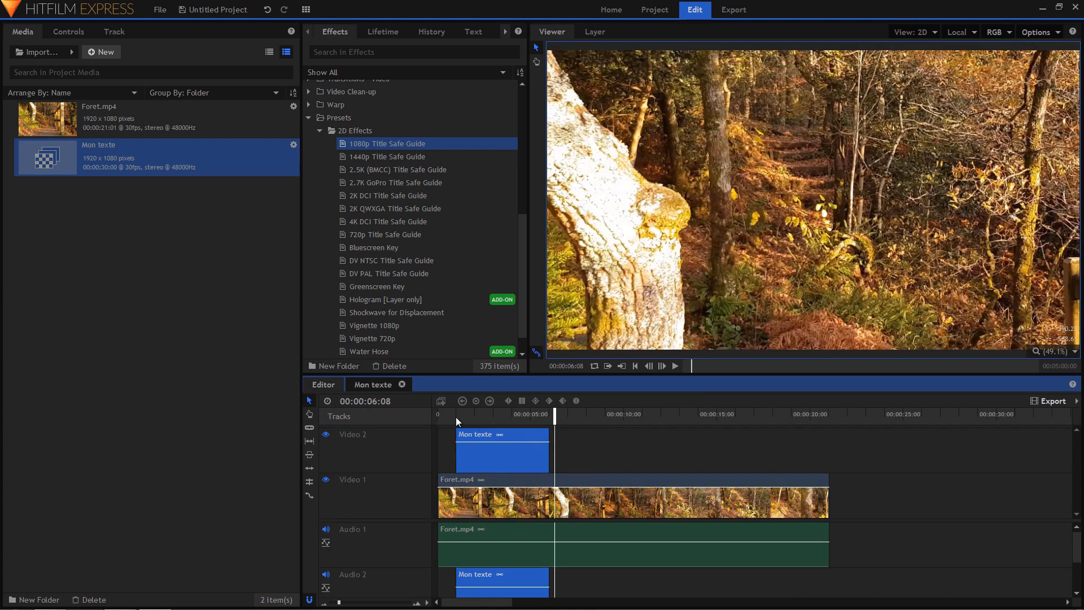
pyautogui.click(372, 384)
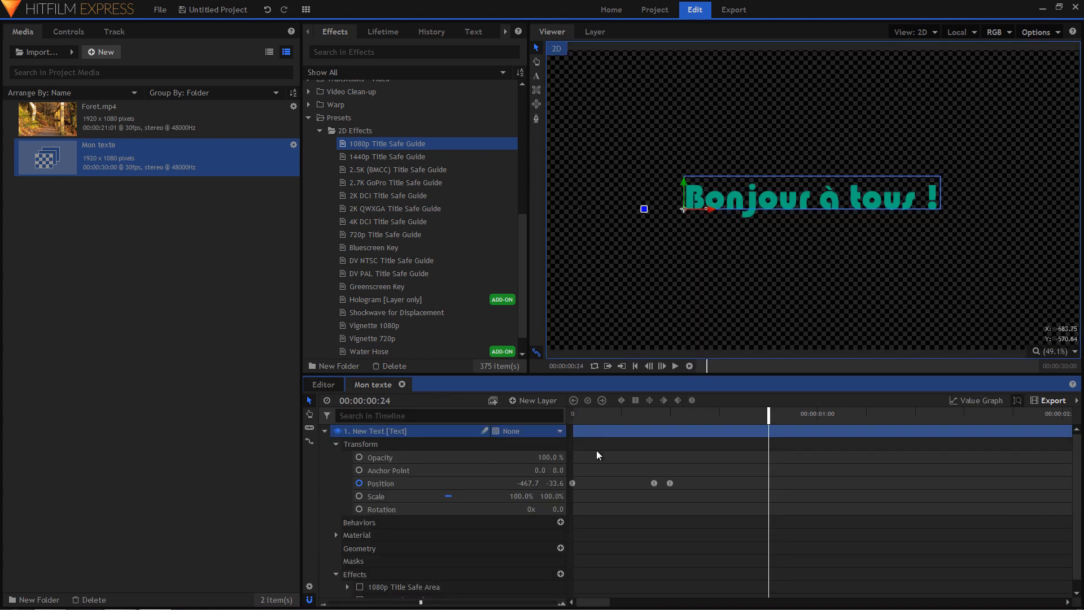
pyautogui.click(654, 413)
pyautogui.click(473, 32)
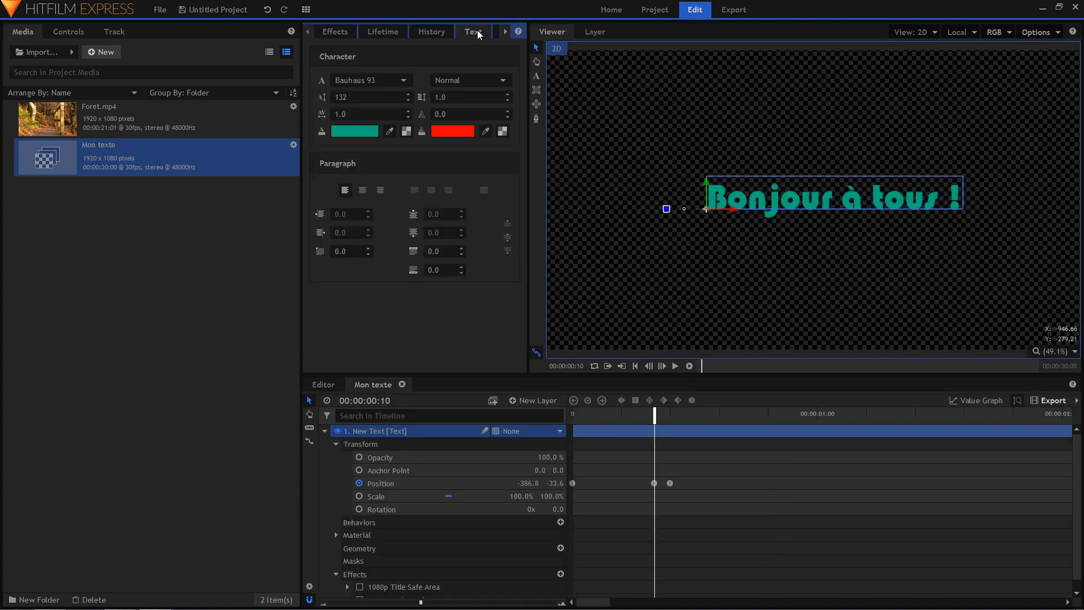
# Step: Change the text's fill colour to white (#ffffff)
pyautogui.click(373, 133)
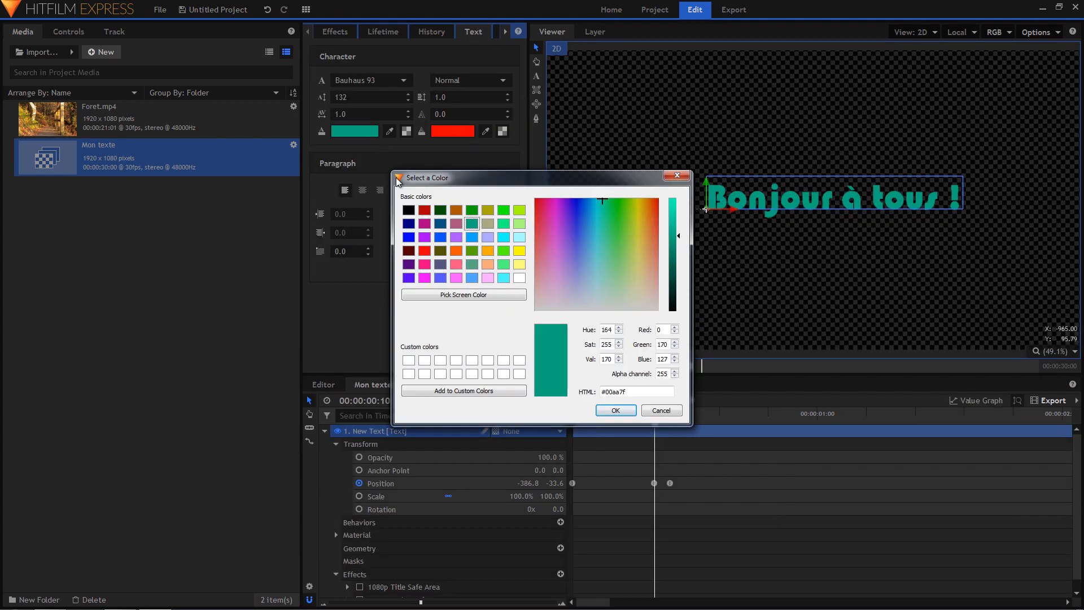
pyautogui.click(518, 279)
pyautogui.click(615, 410)
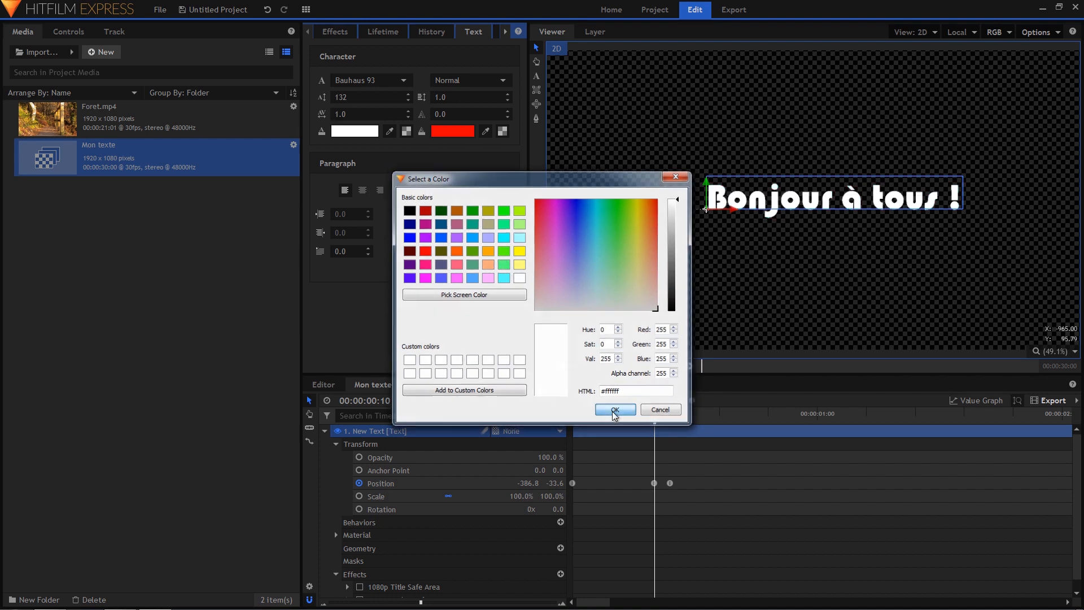
# Step: Try successive fonts on the text, settle on Bodoni MT in the Black style, and set the font size to 190
pyautogui.click(399, 82)
pyautogui.press('Down')
pyautogui.press('Down')
pyautogui.press('Down')
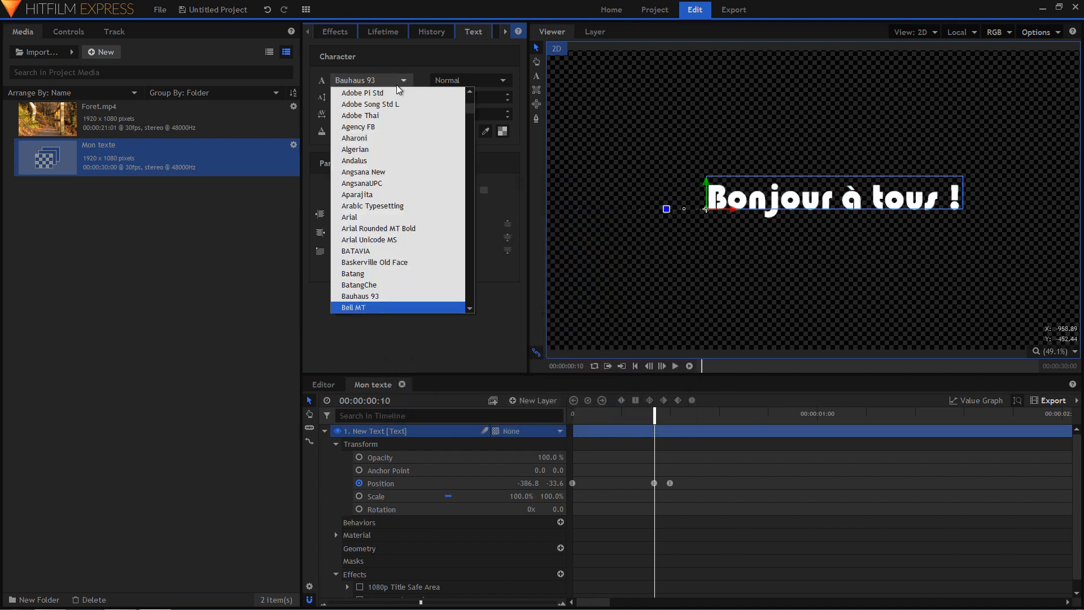
pyautogui.press('Return')
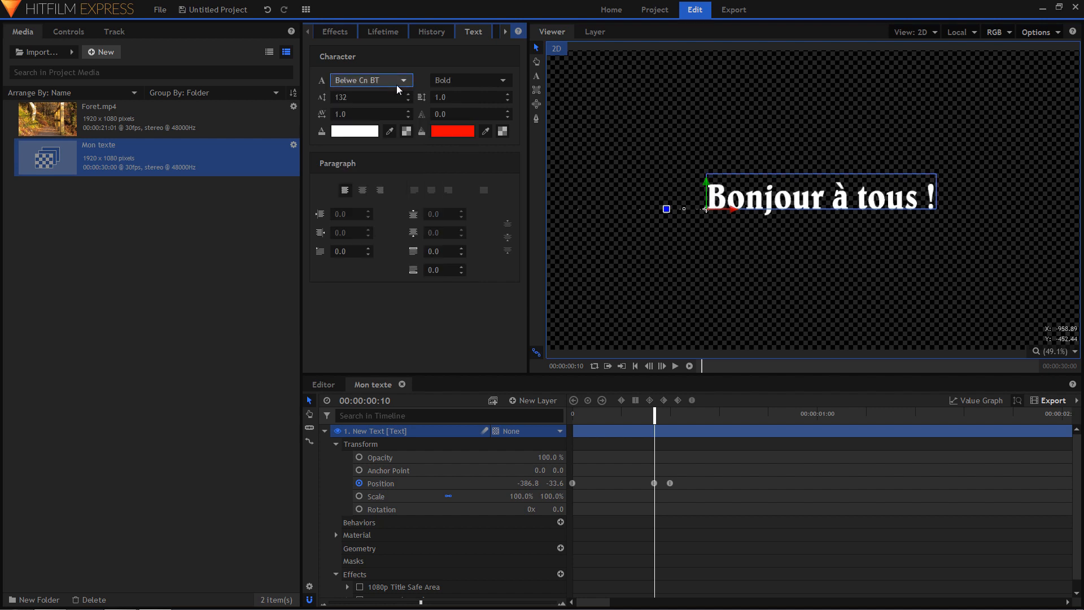
pyautogui.press('Down')
pyautogui.press('Down')
pyautogui.press('Down')
pyautogui.press('Down')
pyautogui.press('Down')
pyautogui.press('Down')
pyautogui.press('Down')
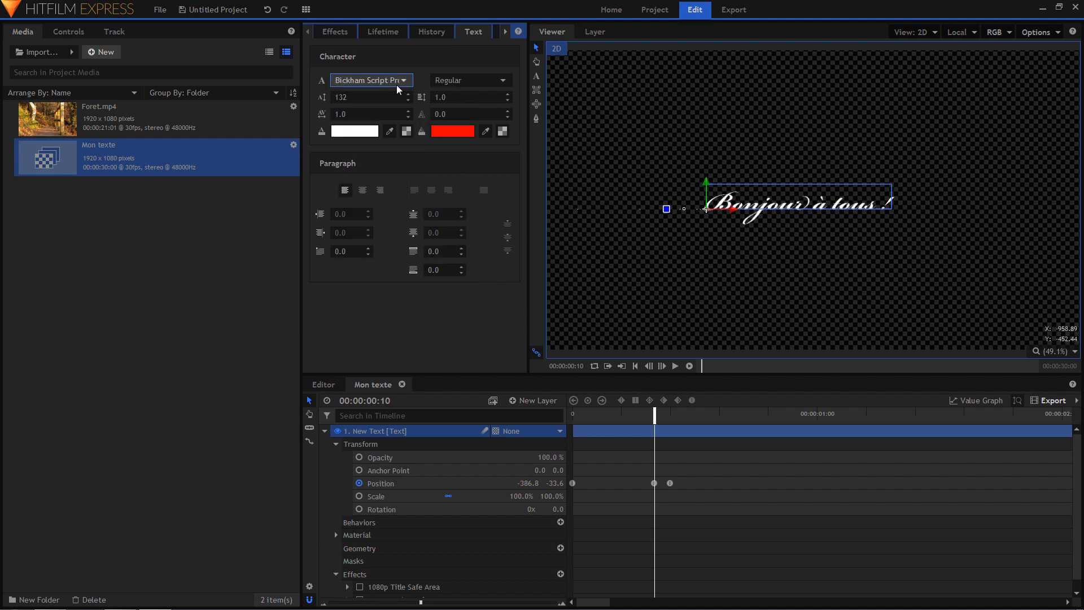
pyautogui.press('Down')
pyautogui.press('Down')
pyautogui.press('Down')
pyautogui.press('Down')
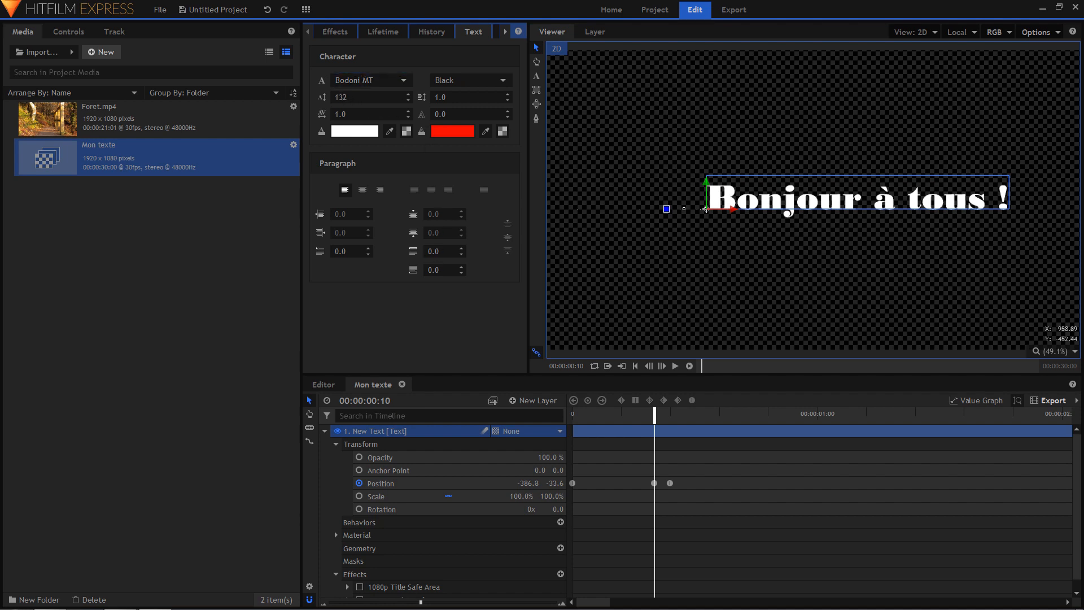
pyautogui.moveTo(356, 102); pyautogui.dragTo(389, 103)
# Step: Move the text to about -741.4, -21.3 at 00:00:00:10 and to about -751.0, -19.3 at 00:00:00:12 so the whole phrase fits in frame
pyautogui.moveTo(703, 208); pyautogui.dragTo(605, 204)
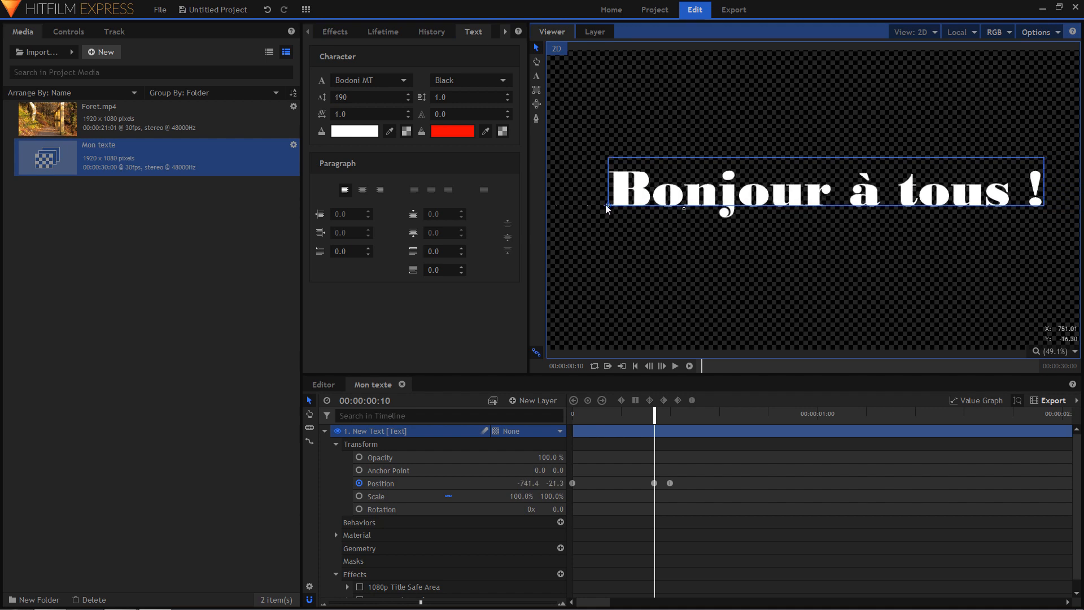
pyautogui.moveTo(605, 204); pyautogui.dragTo(605, 204)
pyautogui.moveTo(653, 418); pyautogui.dragTo(670, 418)
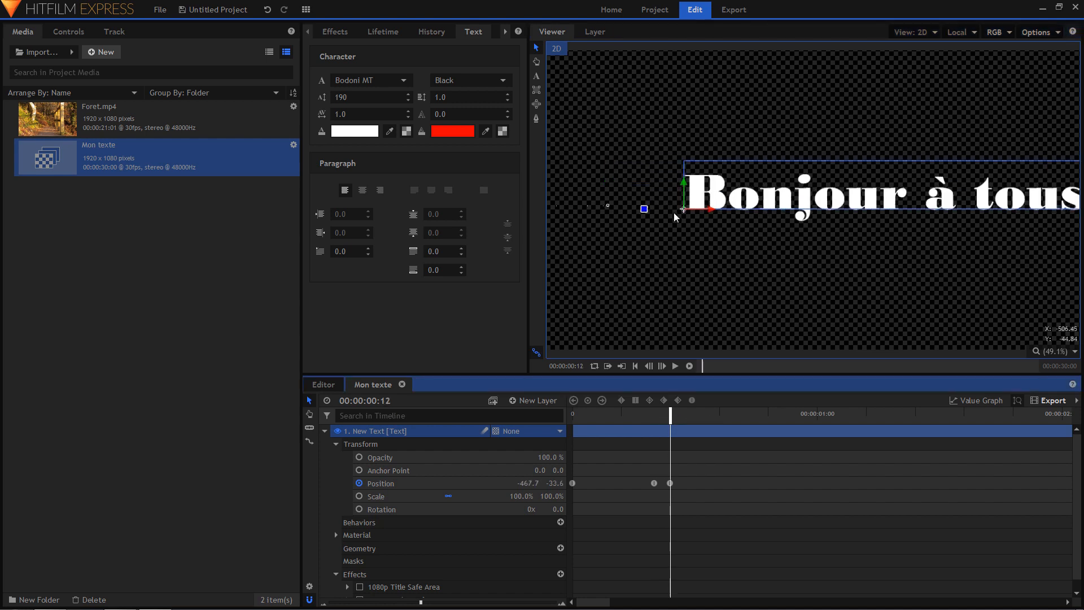
pyautogui.moveTo(682, 209); pyautogui.dragTo(603, 205)
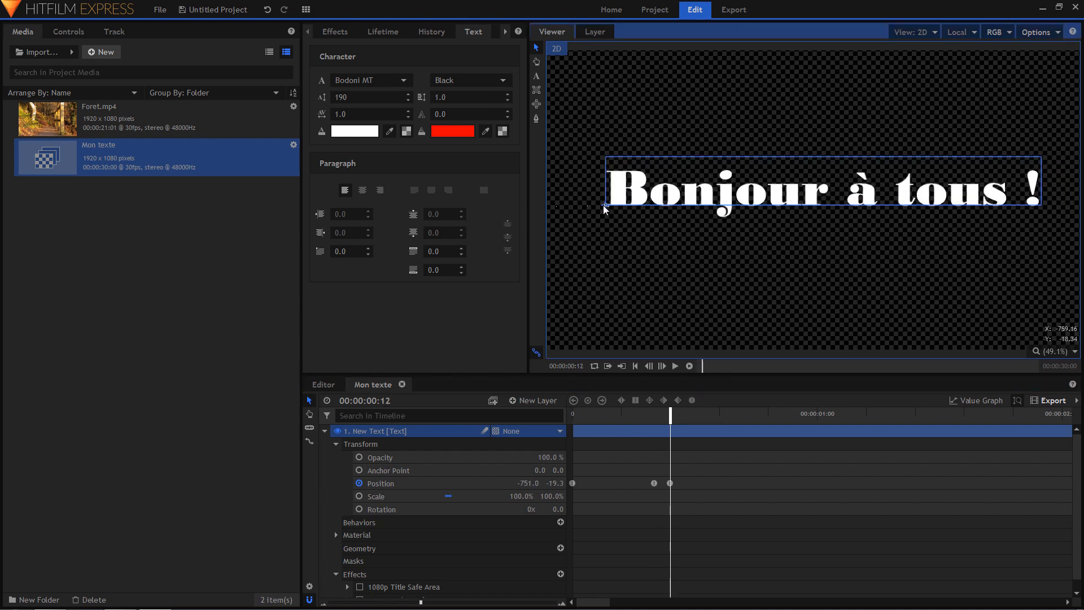
# Step: Set the text's Position X to -2655.7 at 00:00:00:00 and to about -670.1 at 00:00:00:10, and play the animation
pyautogui.moveTo(592, 417); pyautogui.dragTo(572, 418)
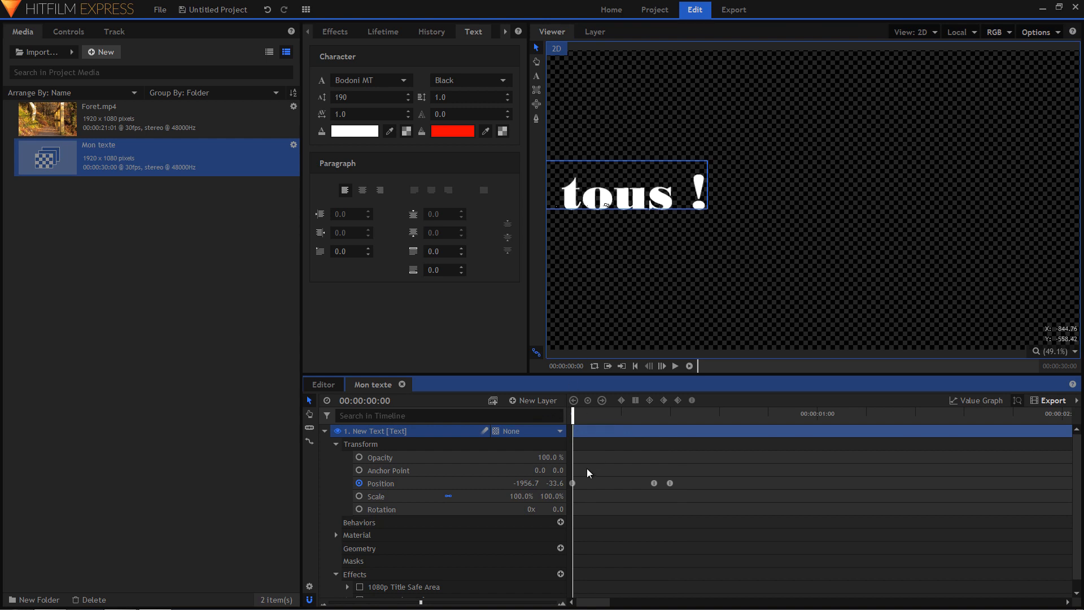
pyautogui.moveTo(526, 483); pyautogui.dragTo(131, 484)
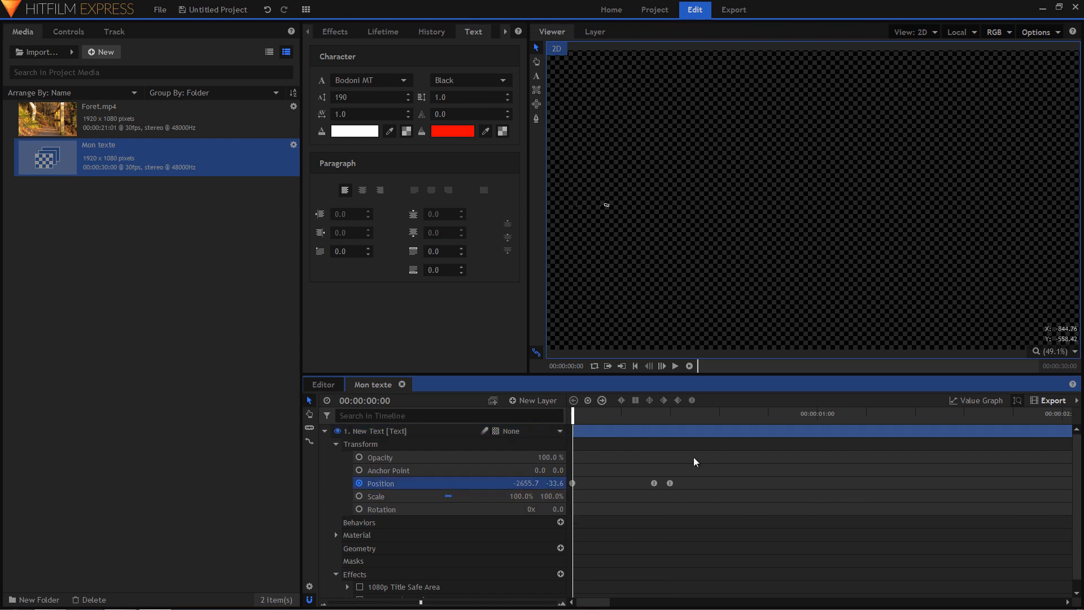
pyautogui.moveTo(634, 422)
pyautogui.mouseDown()
pyautogui.moveTo(663, 421)
pyautogui.moveTo(652, 420)
pyautogui.mouseUp()
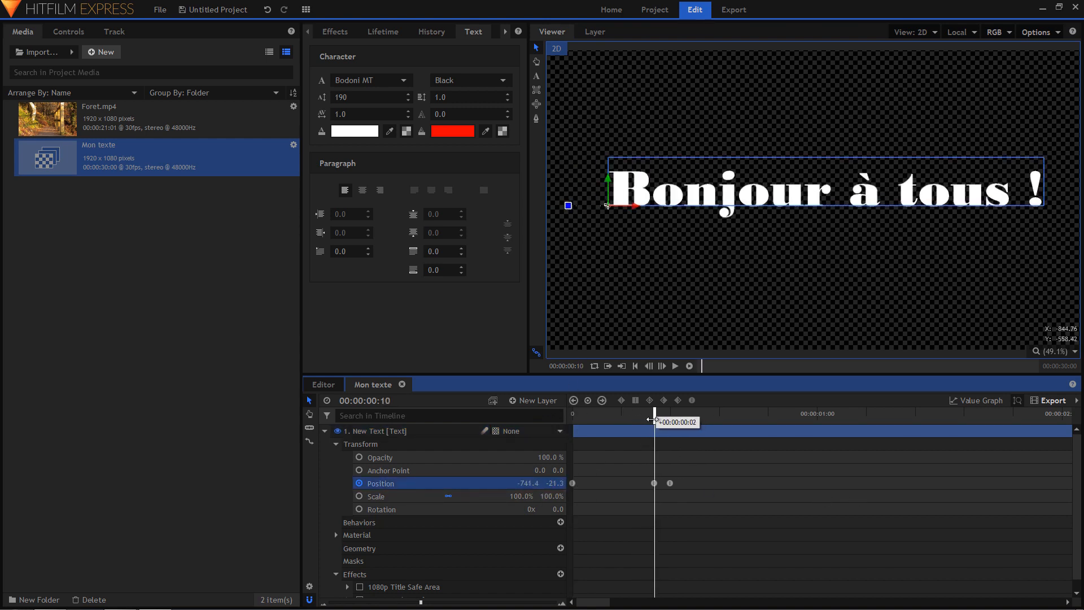
pyautogui.moveTo(635, 205)
pyautogui.mouseDown()
pyautogui.moveTo(690, 209)
pyautogui.moveTo(655, 206)
pyautogui.mouseUp()
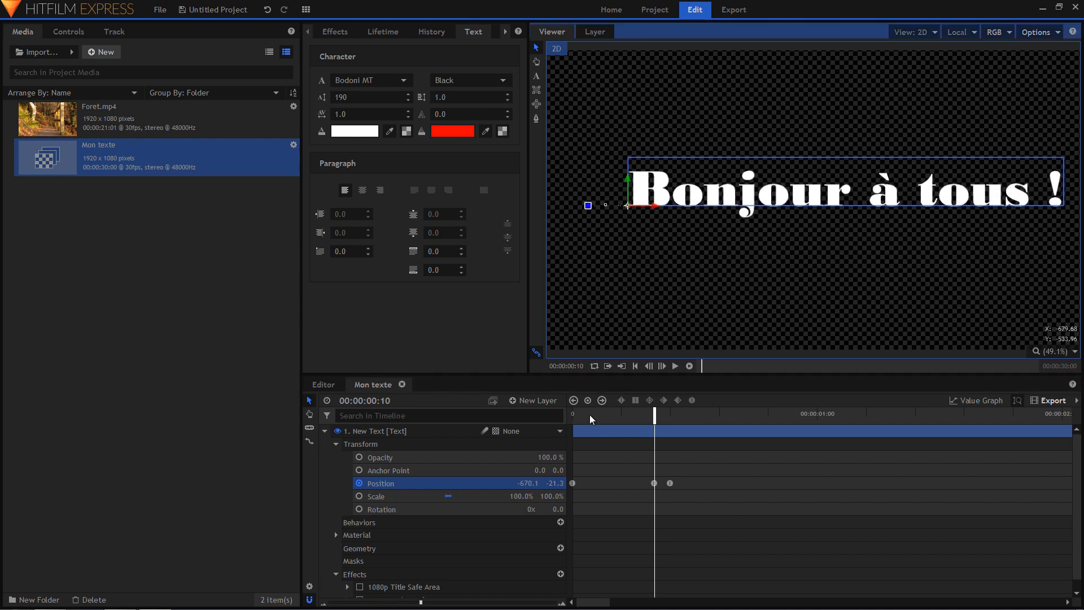
pyautogui.moveTo(589, 415); pyautogui.dragTo(567, 420)
pyautogui.press('space')
pyautogui.press('space')
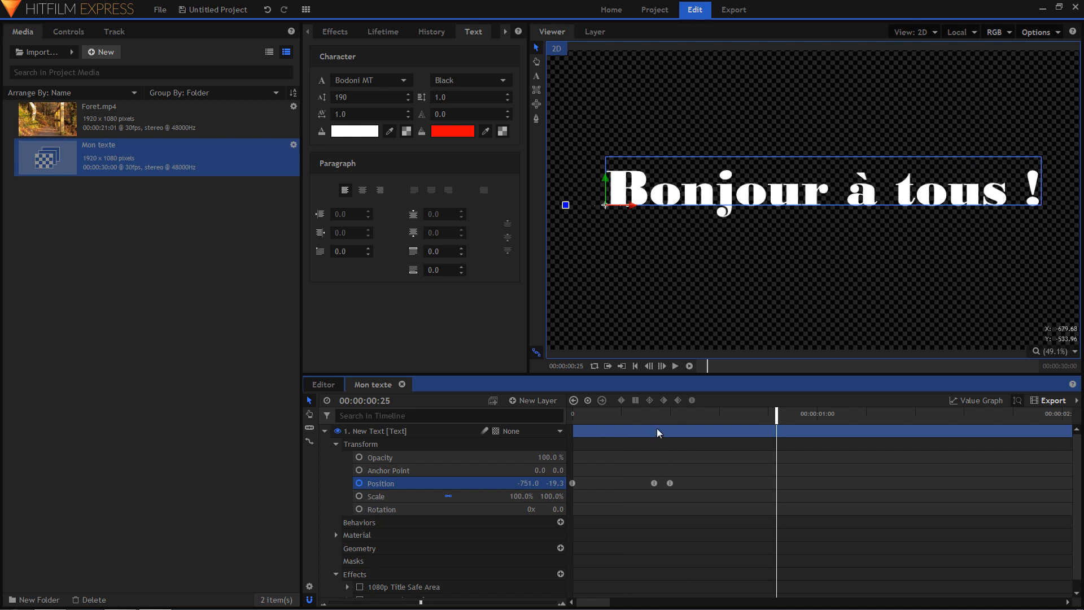
# Step: Set the text's Position Y to -19 on the keyframe at 00:00:00:12
pyautogui.click(655, 416)
pyautogui.moveTo(655, 415); pyautogui.dragTo(670, 416)
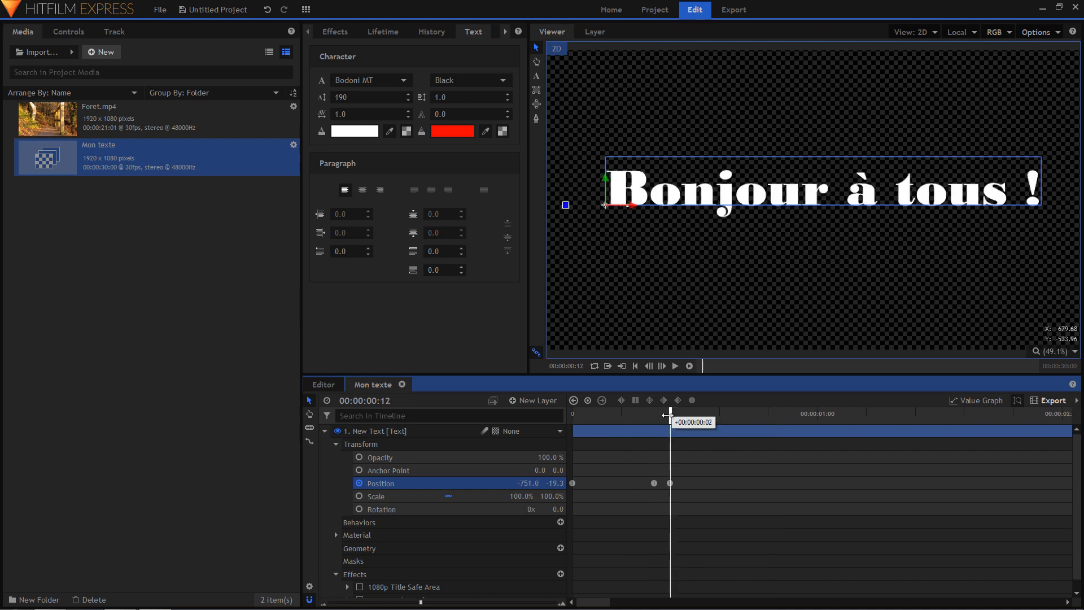
pyautogui.click(561, 482)
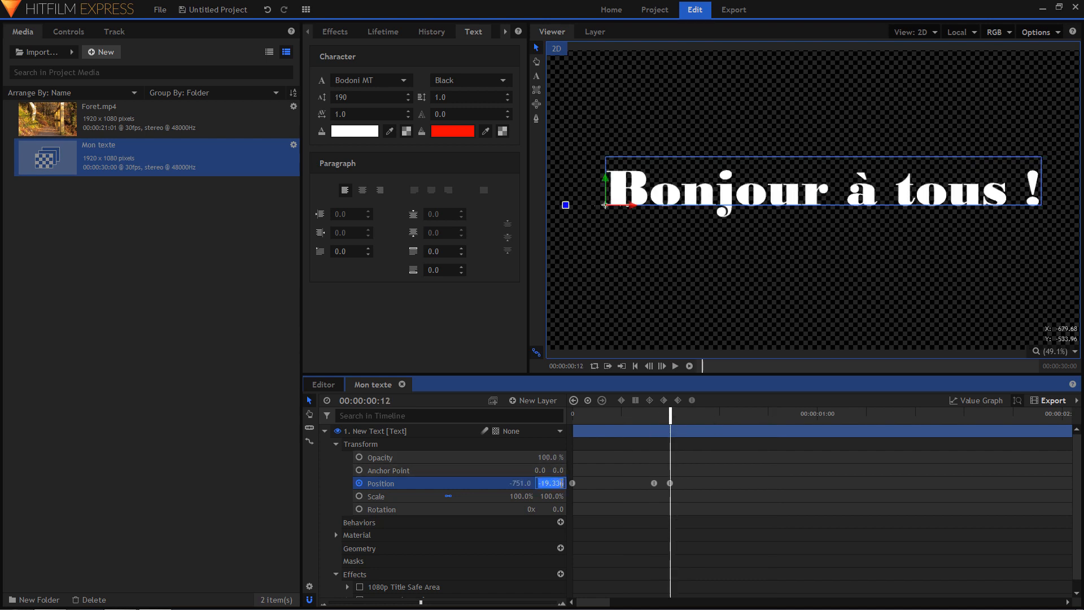
pyautogui.press('BackSpace')
pyautogui.write('-19')
pyautogui.press('Return')
# Step: Set Position Y to -19 on the keyframes at 00:00:00:10 and 00:00:00:00, and play the levelled animation
pyautogui.click(573, 400)
pyautogui.click(559, 484)
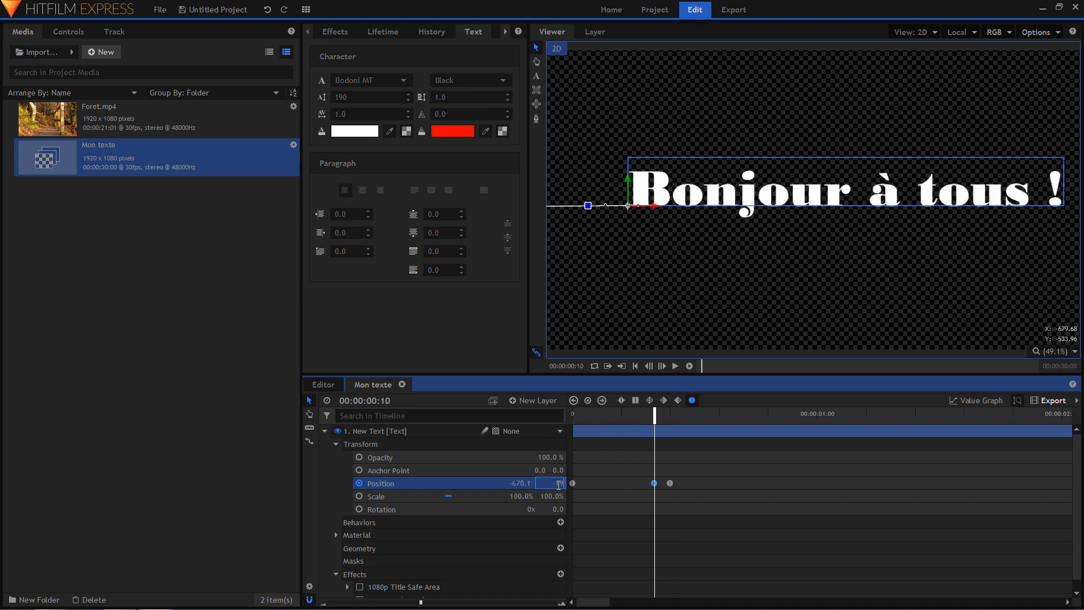
pyautogui.click(570, 483)
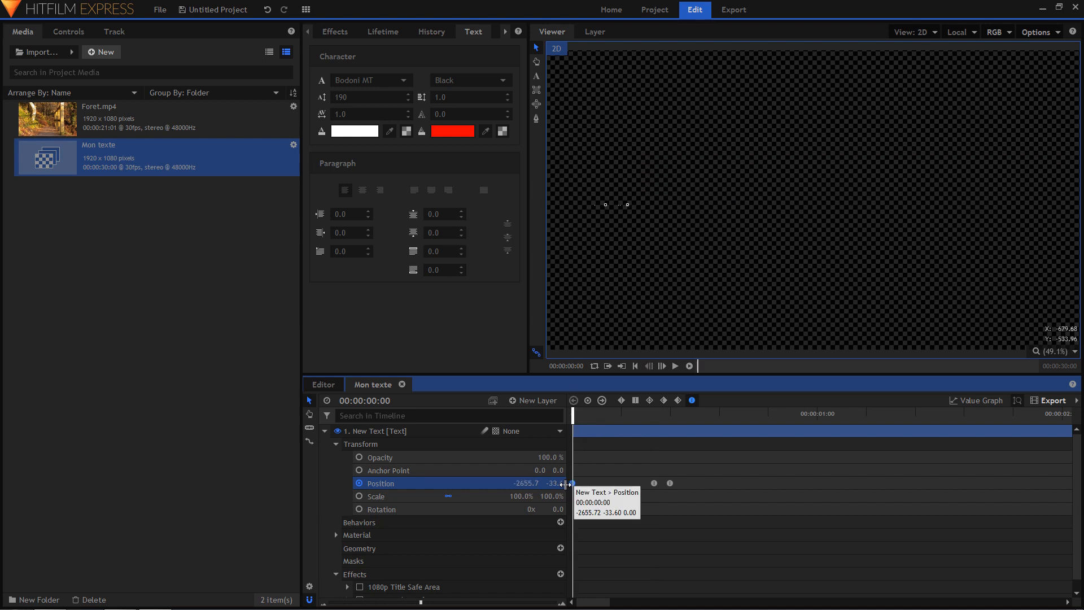
pyautogui.click(564, 483)
pyautogui.press('BackSpace')
pyautogui.write('-19')
pyautogui.press('Return')
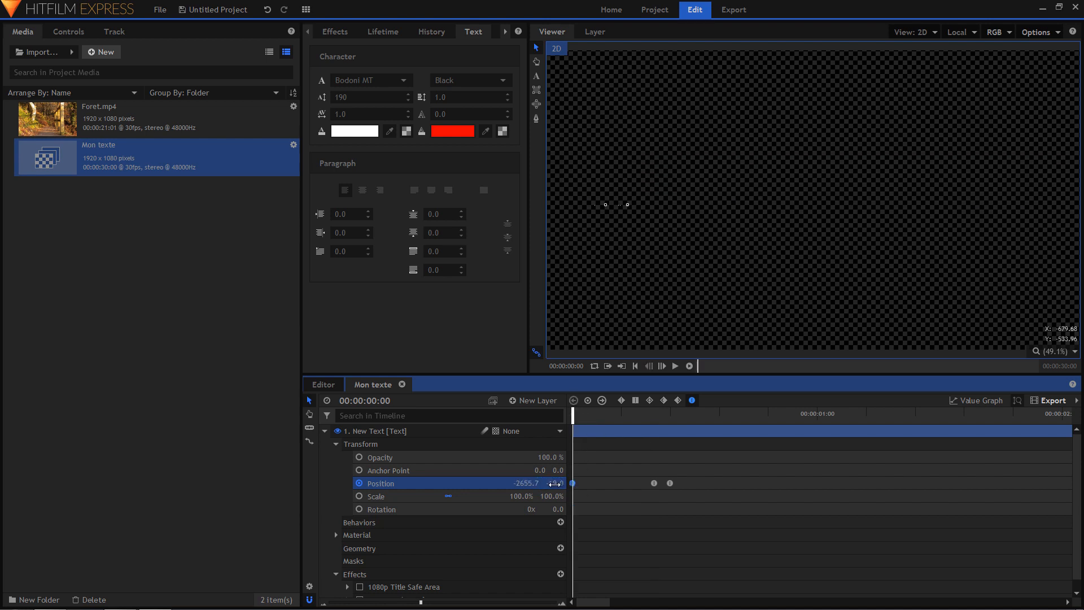
pyautogui.press('space')
pyautogui.press('space')
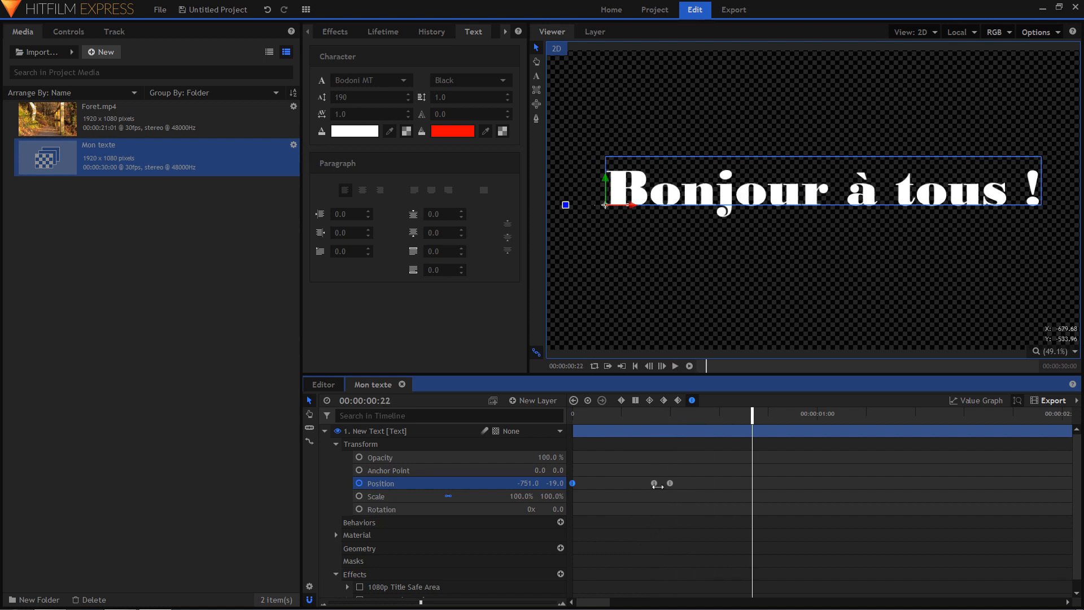
pyautogui.click(609, 408)
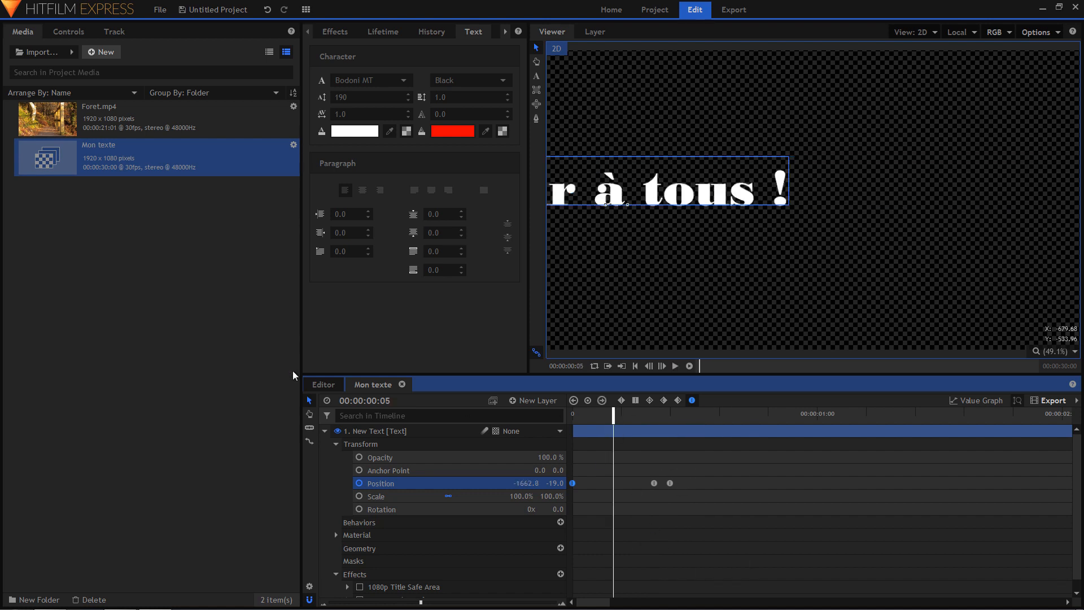
# Step: Play the editor timeline from its beginning to view the animated text over the forest footage
pyautogui.click(319, 385)
pyautogui.click(437, 416)
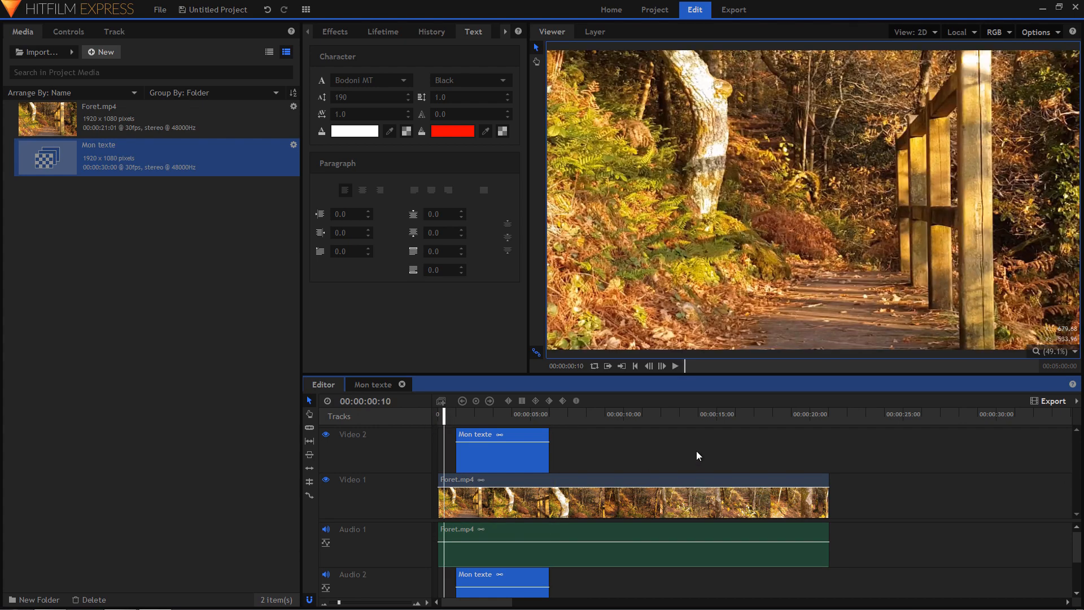
pyautogui.press('space')
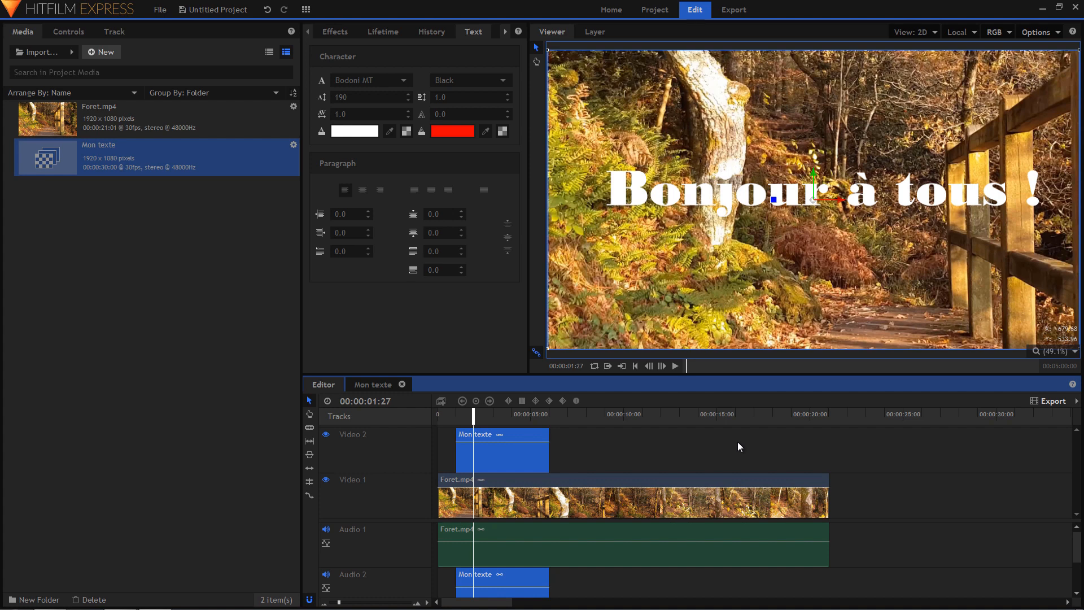
# Step: Return to the Mon texte composite, find the Drop Shadow effect by searching for "drop", and apply it to the text layer
pyautogui.click(374, 384)
pyautogui.click(334, 31)
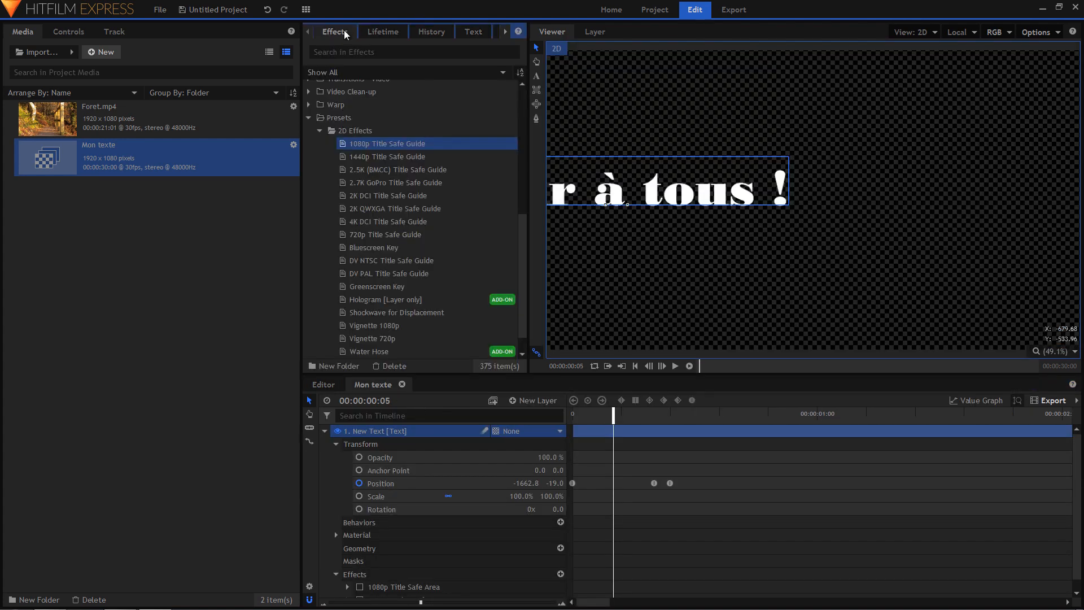
pyautogui.click(372, 52)
pyautogui.write('dro')
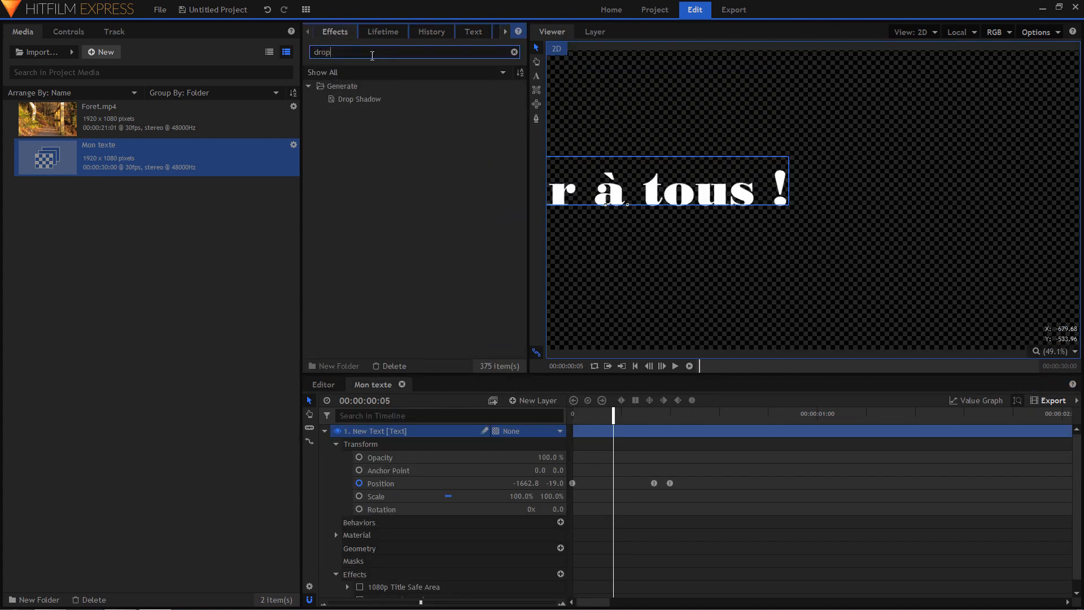
pyautogui.write('p')
pyautogui.click(359, 99)
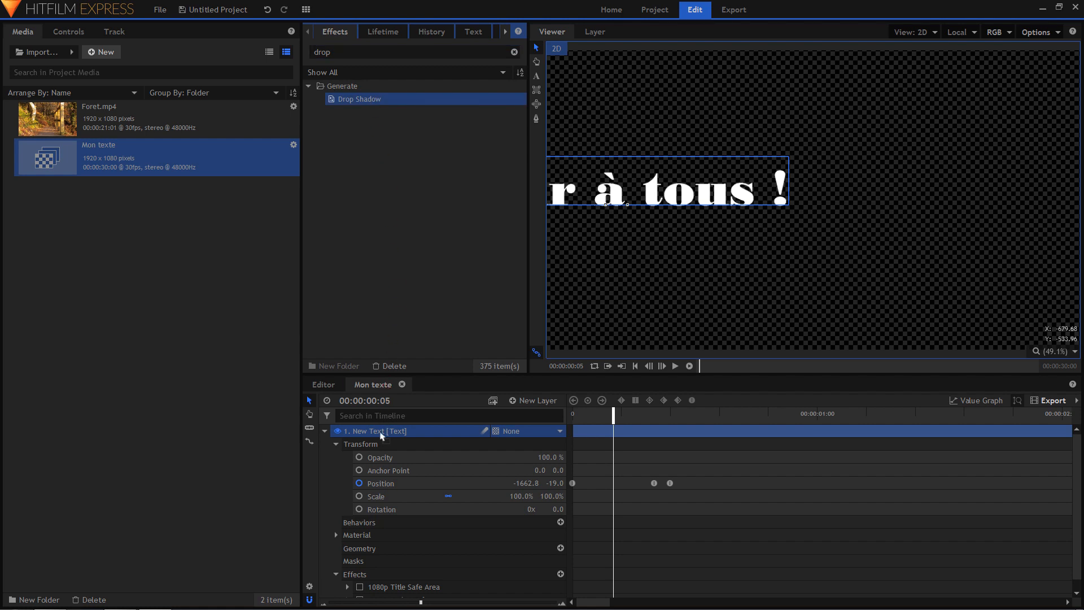
pyautogui.moveTo(381, 435); pyautogui.dragTo(381, 434)
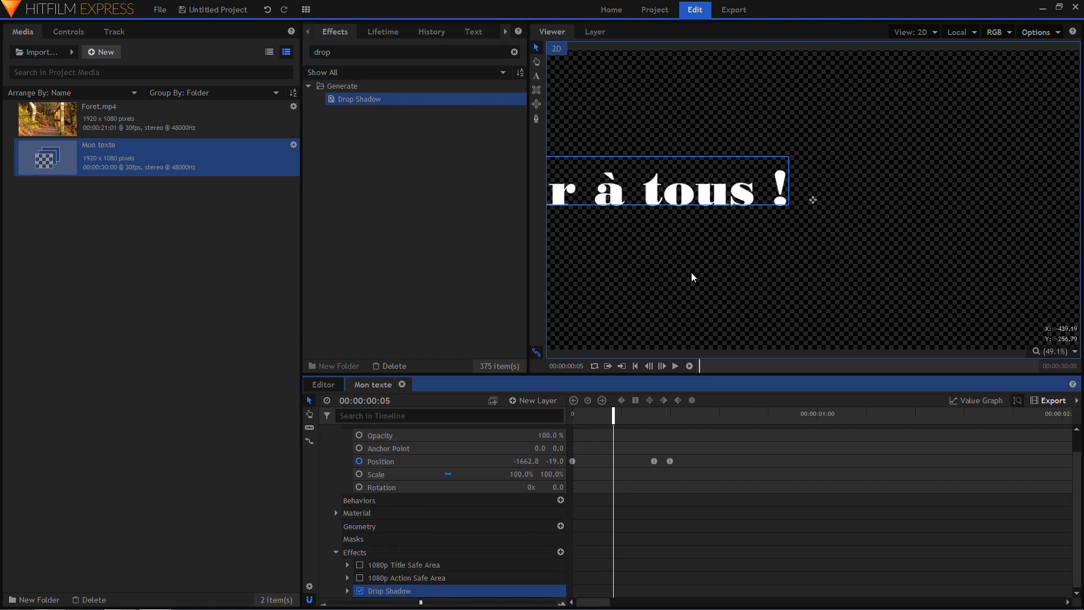
# Step: Add a white 1920 x 1080 plane to the composite and place it beneath the text layer as a background
pyautogui.click(531, 400)
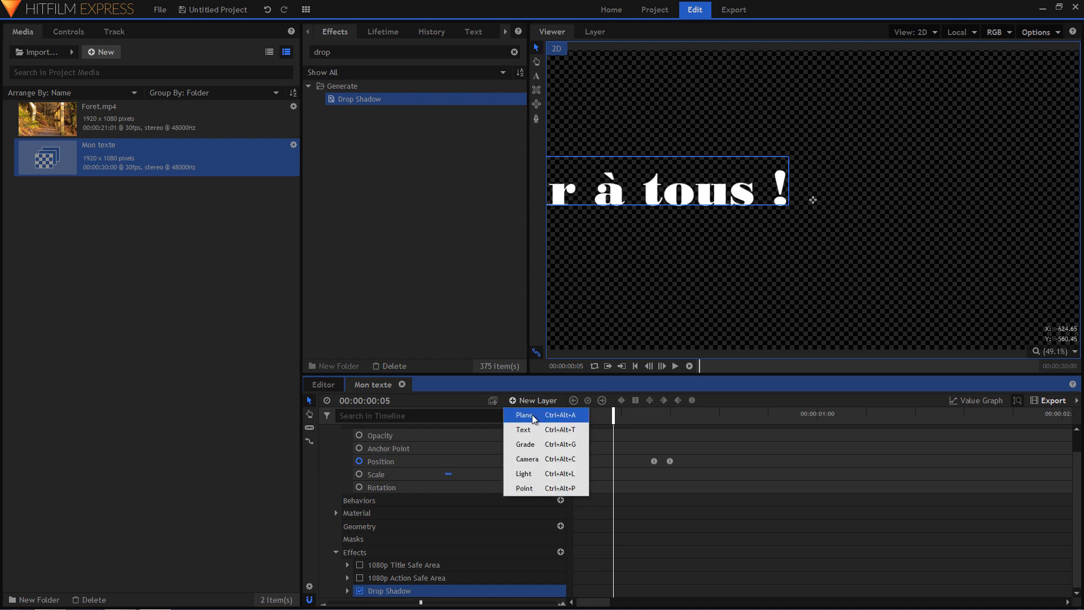
pyautogui.click(532, 416)
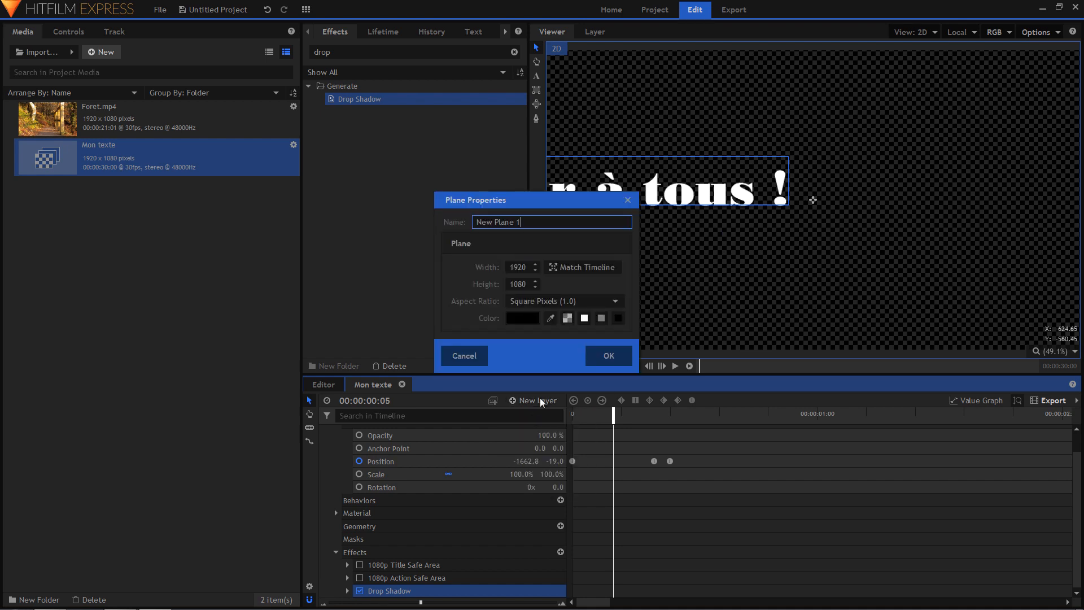
pyautogui.click(626, 363)
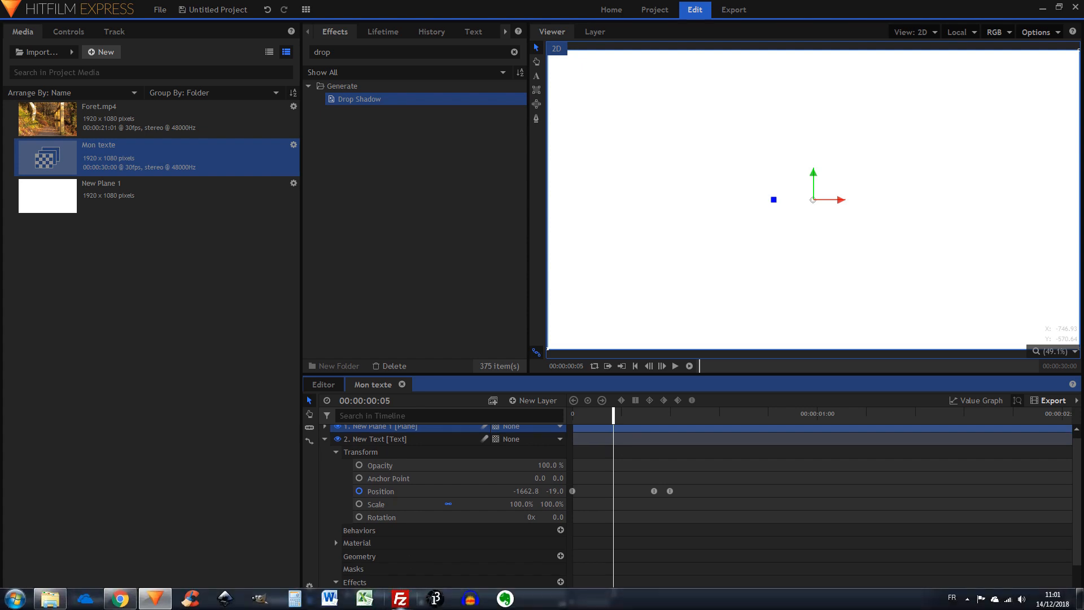
pyautogui.moveTo(393, 607)
pyautogui.mouseDown()
pyautogui.moveTo(394, 578)
pyautogui.moveTo(404, 595)
pyautogui.mouseUp()
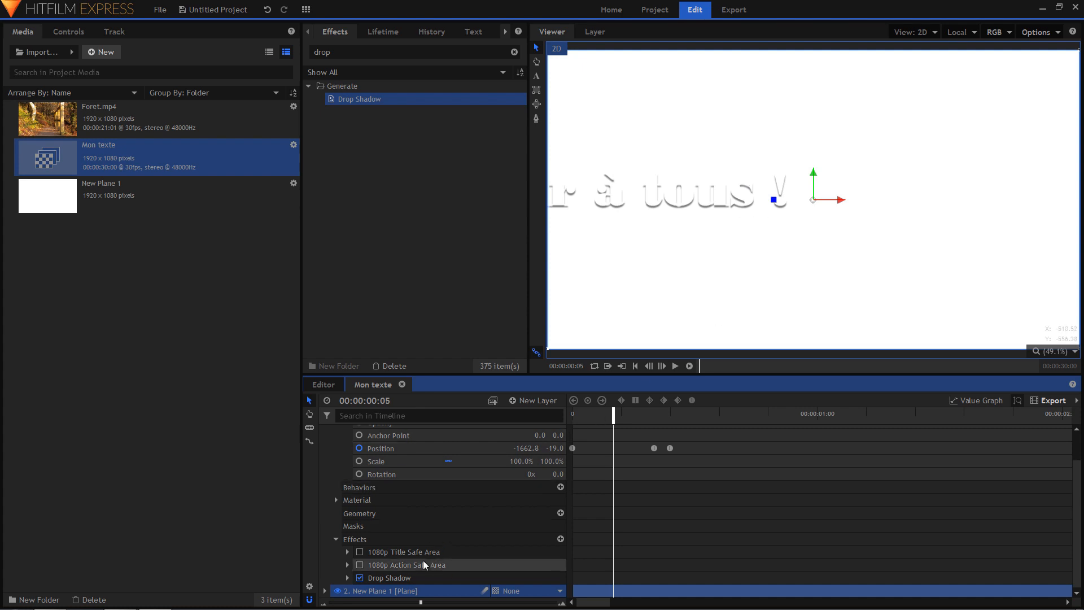
# Step: Set the text's Drop Shadow Penumbra to 21.0 px and its Opacity to 0.90, and select the white plane layer
pyautogui.click(347, 577)
pyautogui.scroll(-3, 483, 572)
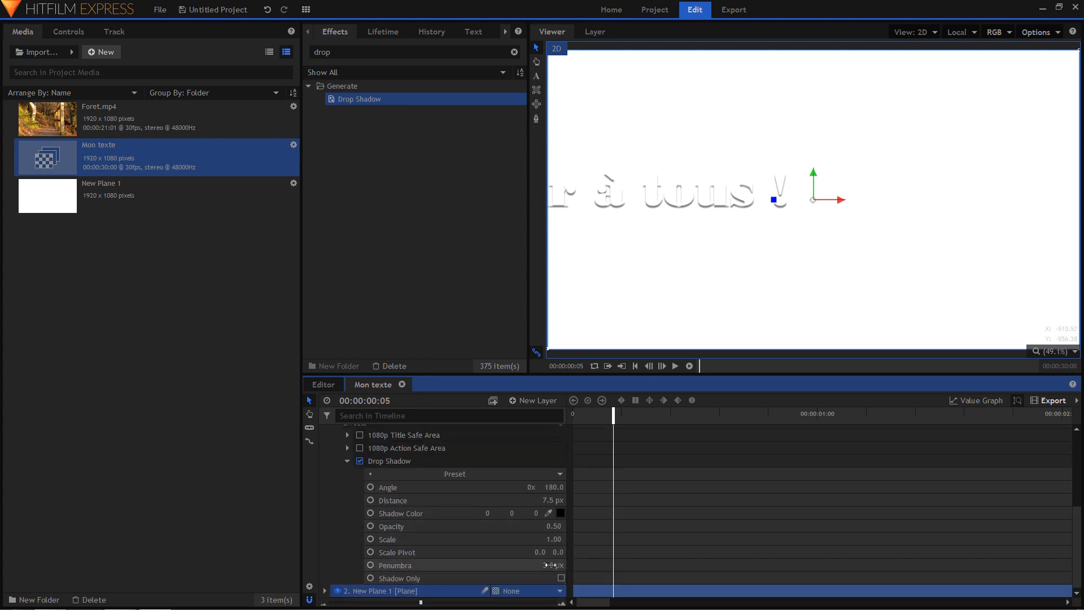
pyautogui.moveTo(550, 565); pyautogui.dragTo(584, 565)
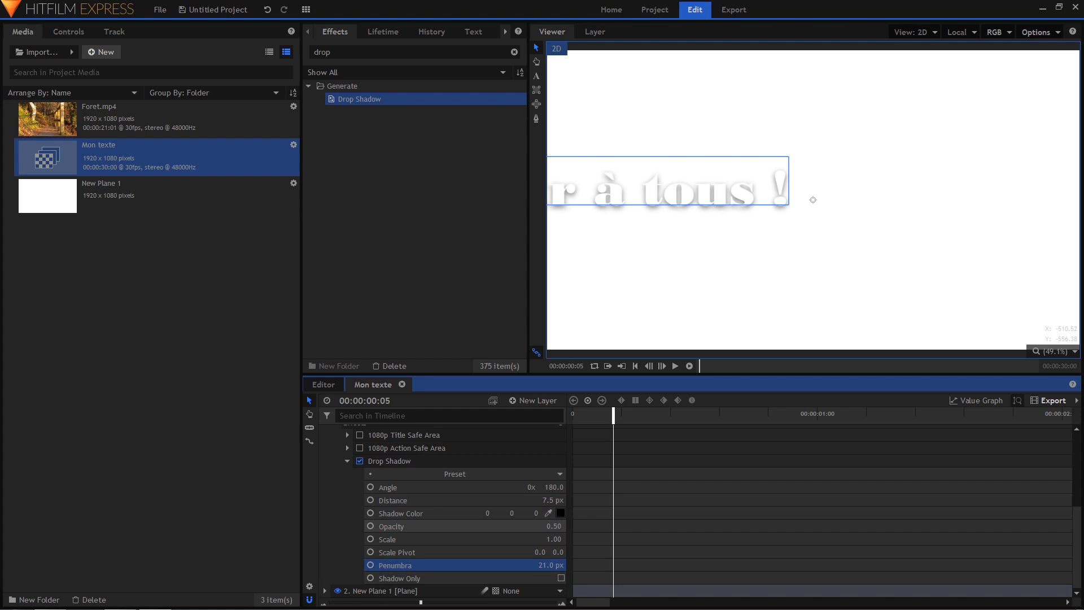
pyautogui.moveTo(552, 525); pyautogui.dragTo(560, 525)
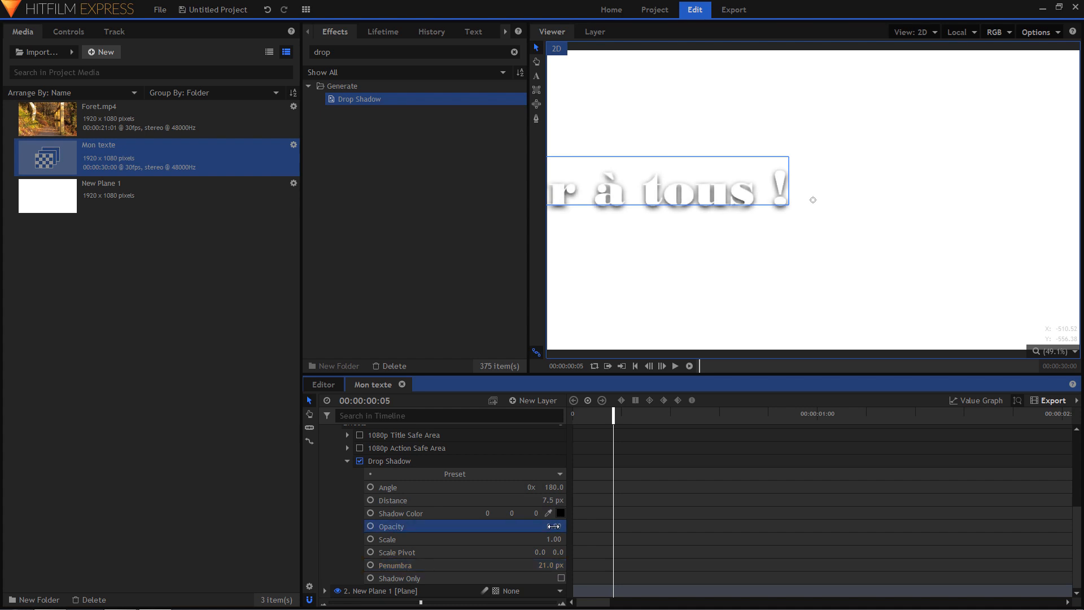
pyautogui.click(383, 591)
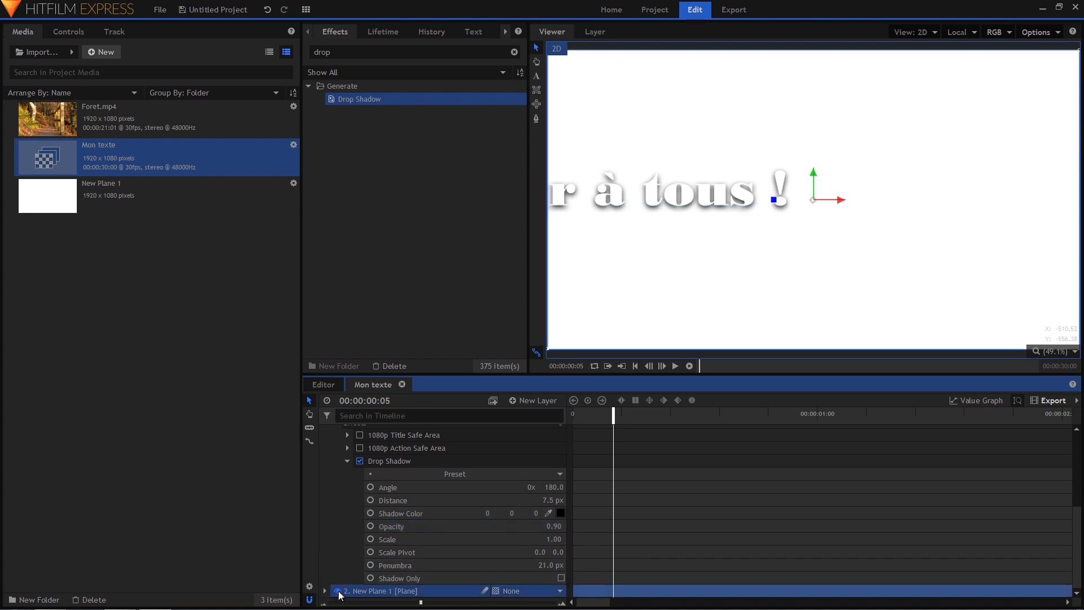
# Step: Hide the white plane layer and play the editor timeline from its start to preview the shadowed text over the forest footage
pyautogui.click(337, 591)
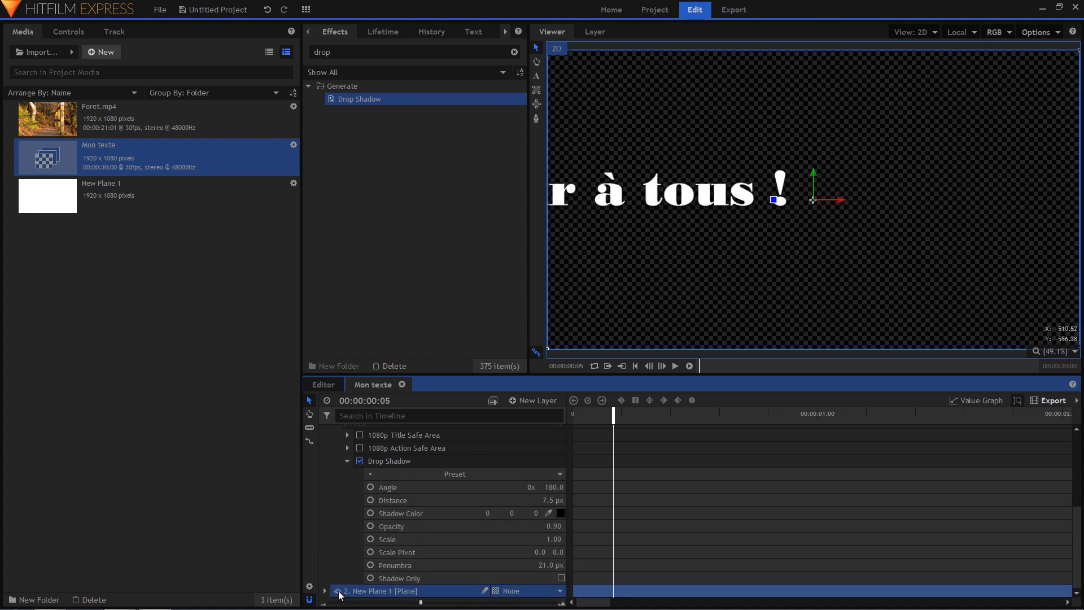
pyautogui.click(325, 386)
pyautogui.click(449, 414)
pyautogui.press('space')
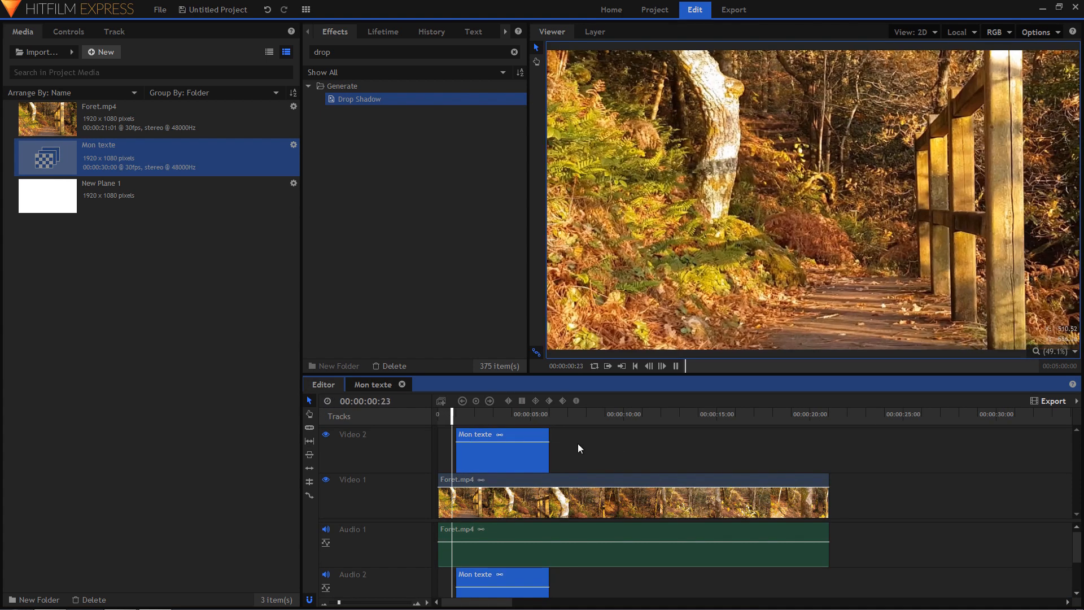
pyautogui.press('space')
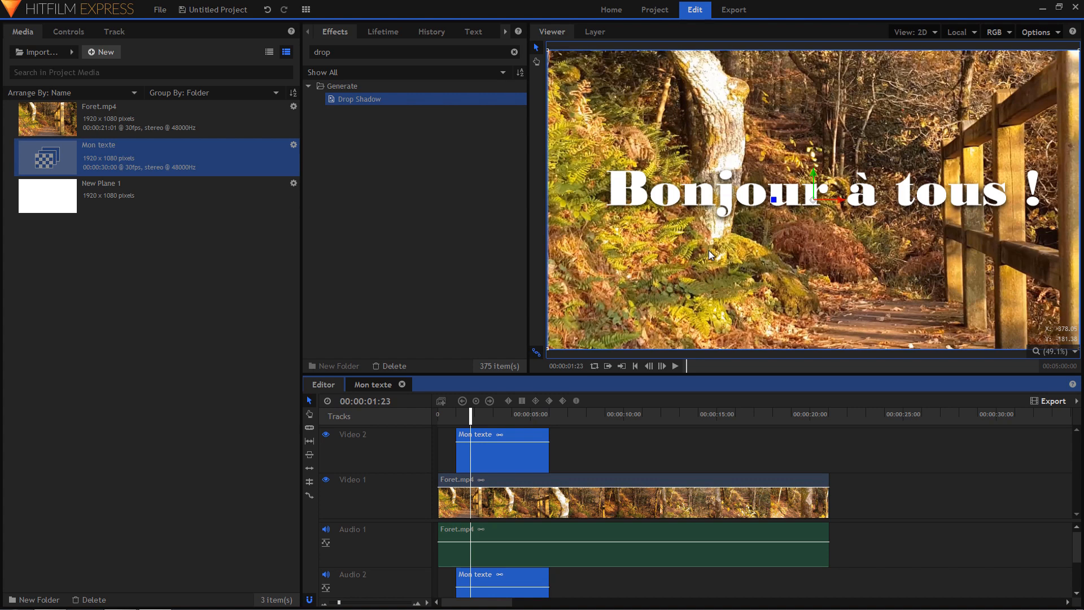
# Step: In the Mon texte composite, delete all three Position keyframes of the text layer with the full text in frame
pyautogui.click(374, 384)
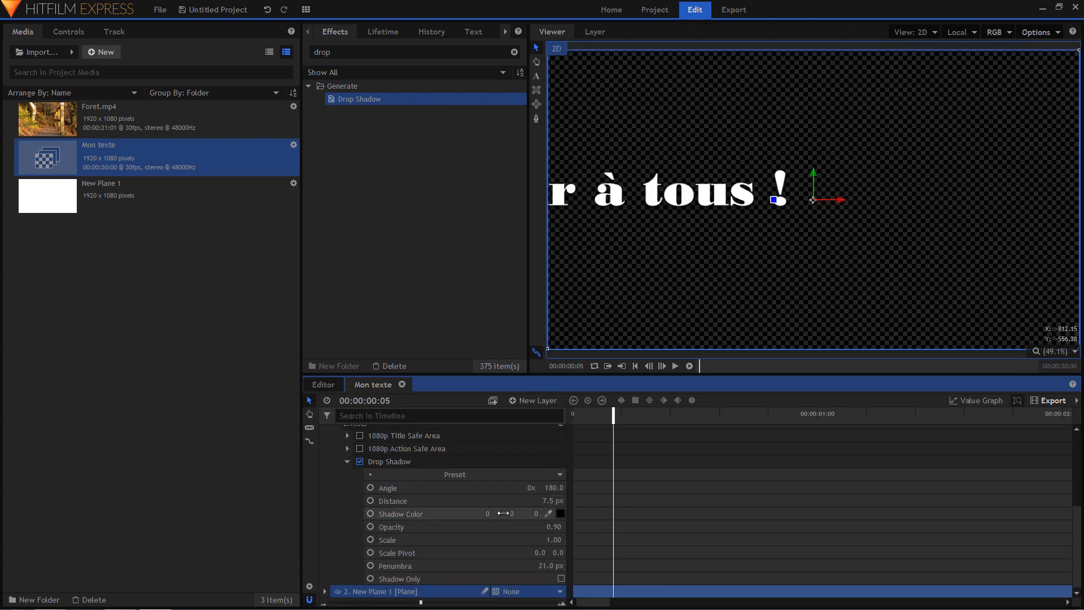
pyautogui.scroll(5, 415, 533)
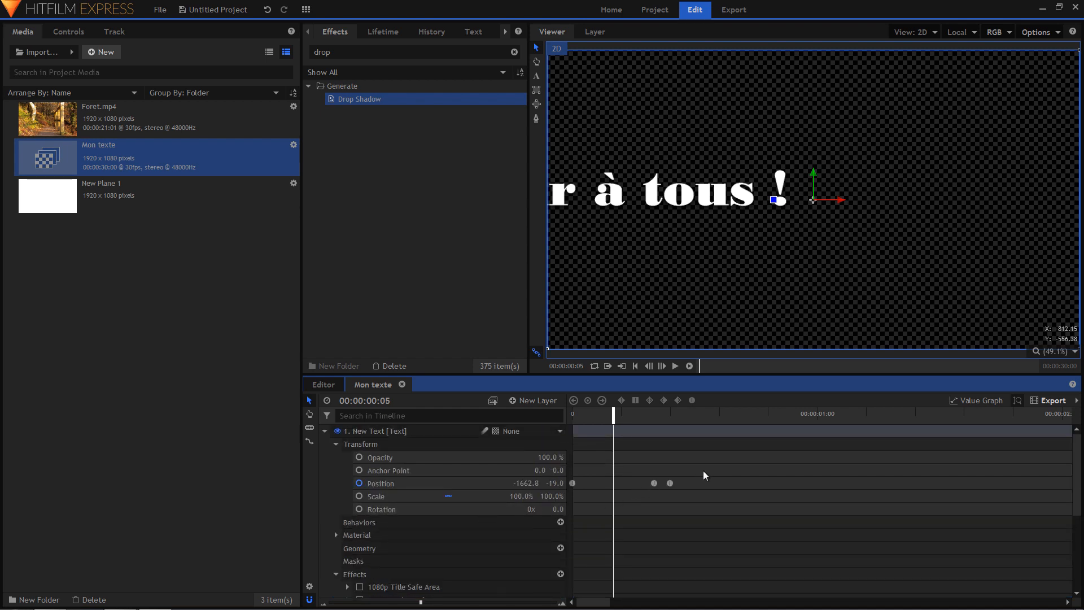
pyautogui.click(702, 422)
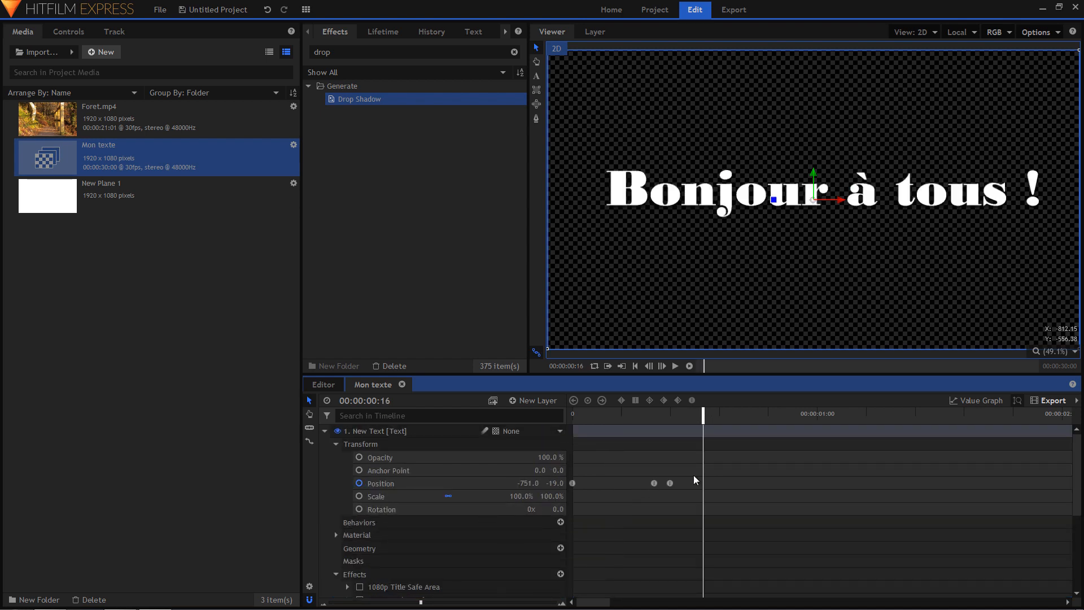
pyautogui.scroll(3, 692, 468)
pyautogui.moveTo(693, 427); pyautogui.dragTo(571, 472)
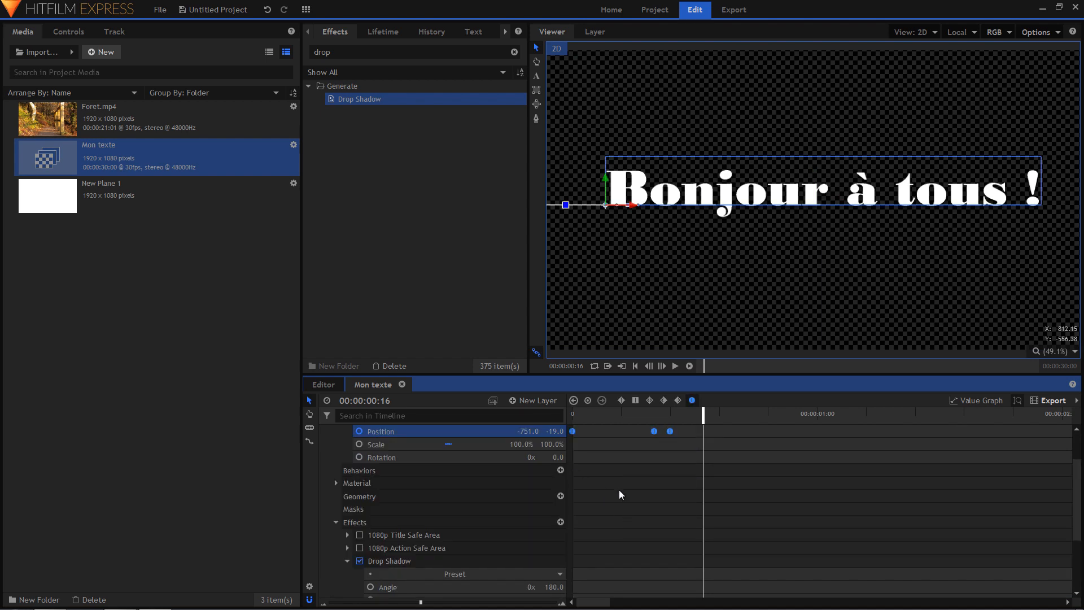
pyautogui.press('Delete')
pyautogui.scroll(2, 636, 489)
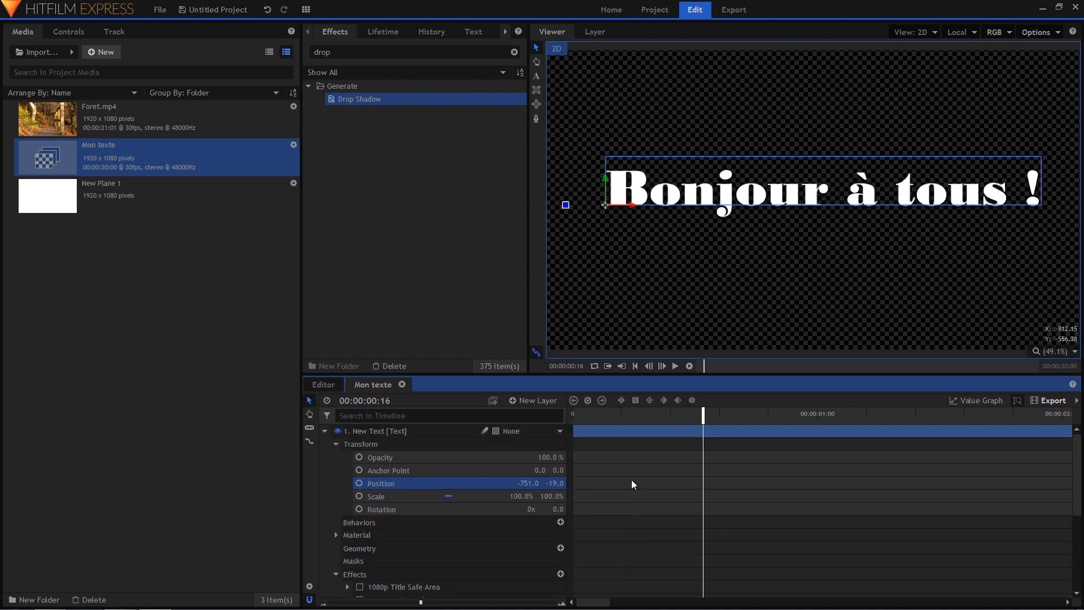
# Step: Move the composite's playhead to 00:00:00:15 and add an Opacity keyframe to the text layer there
pyautogui.click(574, 414)
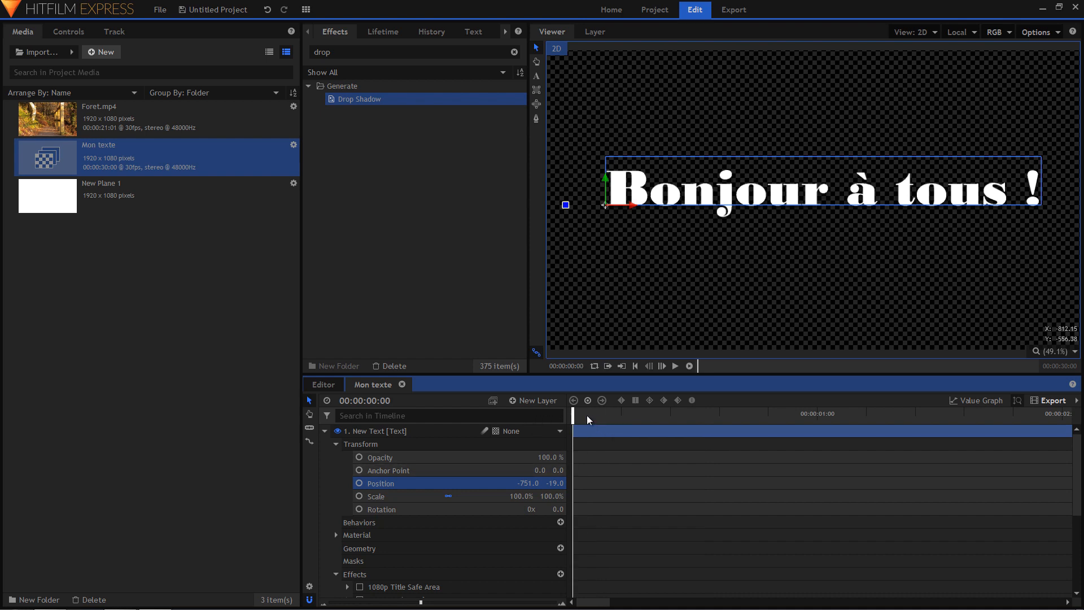
pyautogui.click(399, 399)
pyautogui.doubleClick(401, 400)
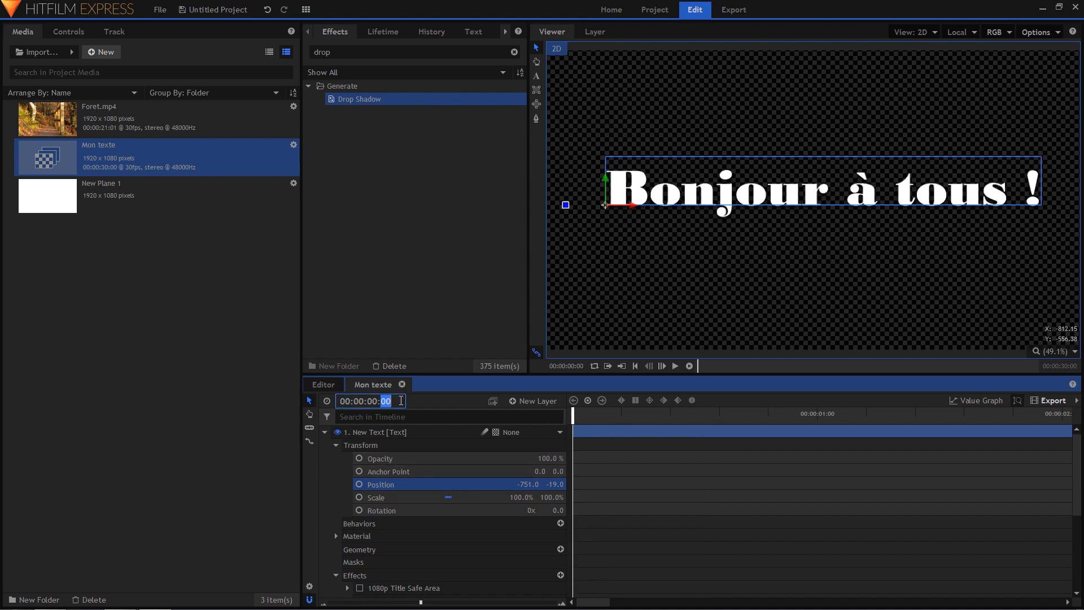
pyautogui.write('15')
pyautogui.press('Return')
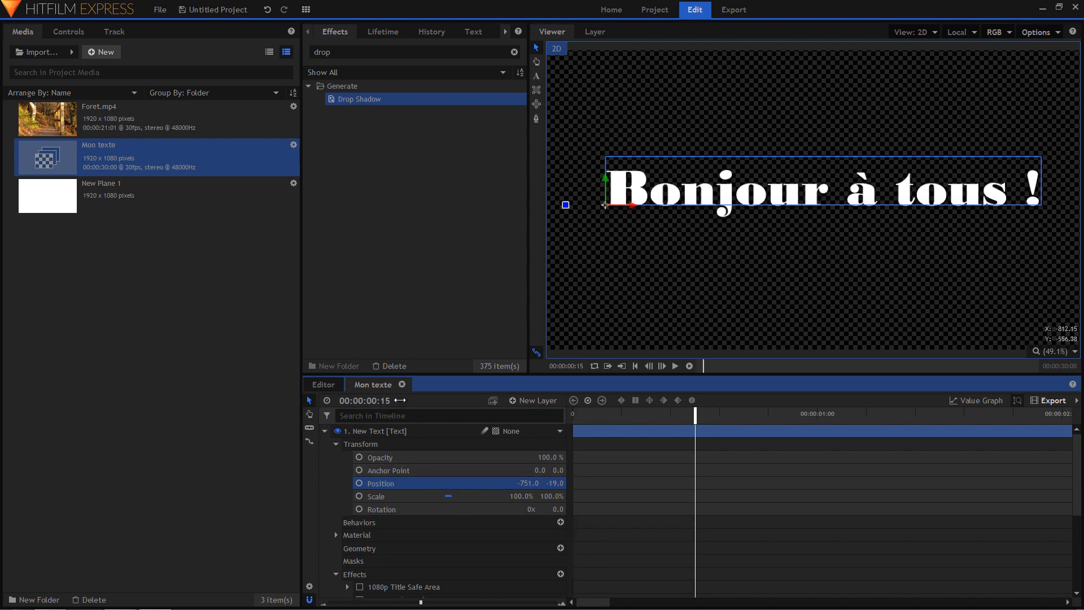
pyautogui.click(358, 457)
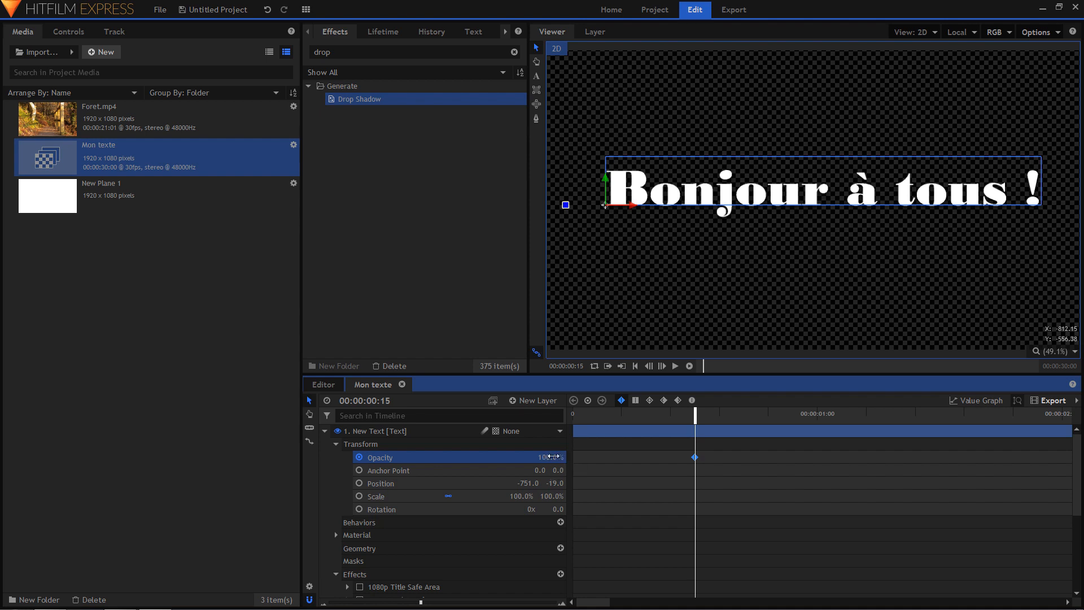
# Step: Set the text layer's Opacity to 0% at the composite's first frame to create a fade-in
pyautogui.moveTo(705, 407); pyautogui.dragTo(573, 408)
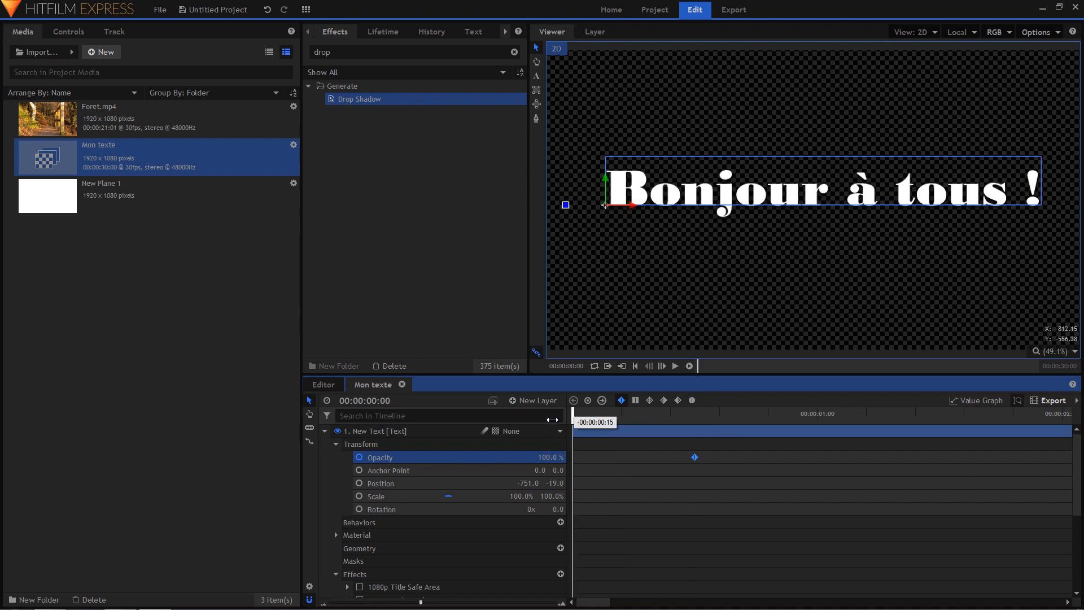
pyautogui.click(551, 457)
pyautogui.write('0')
pyautogui.press('Return')
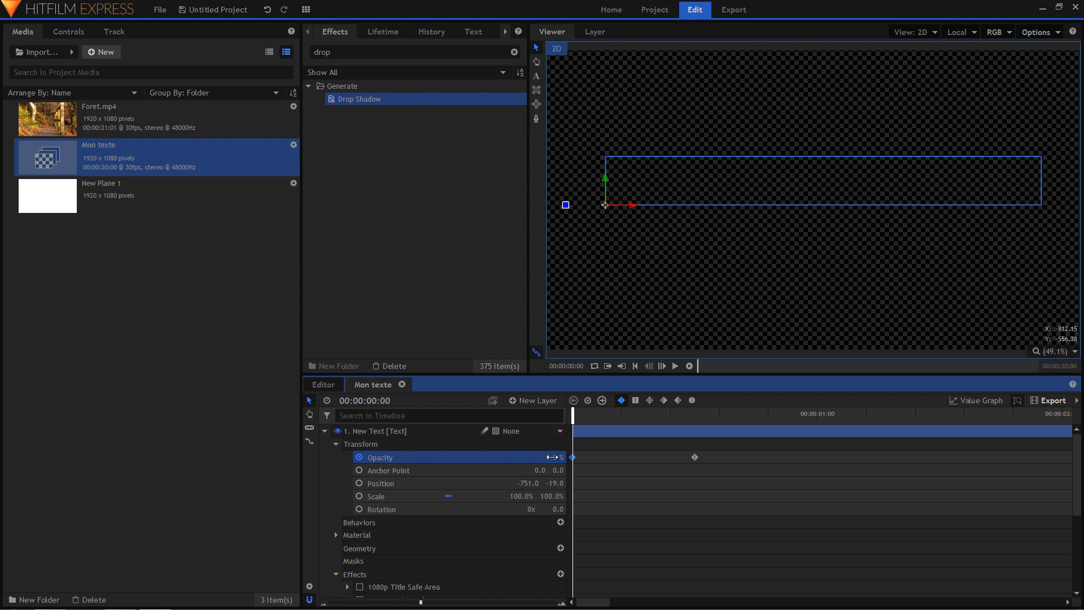
# Step: Play the editor timeline from just before the Mon texte clip to preview the text's fade-in
pyautogui.click(319, 384)
pyautogui.click(448, 416)
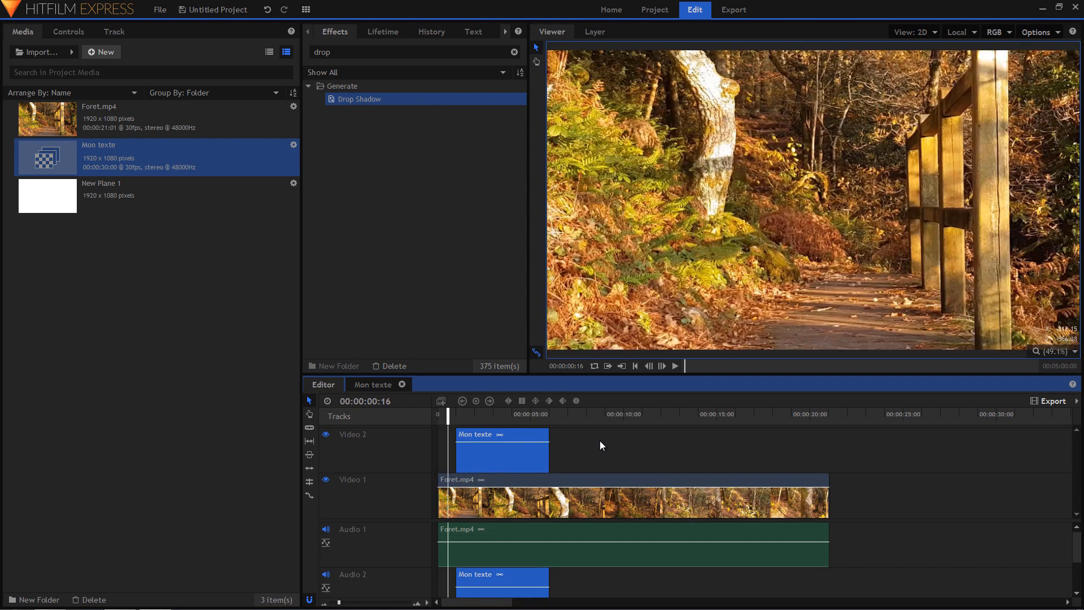
pyautogui.press('space')
pyautogui.press('space')
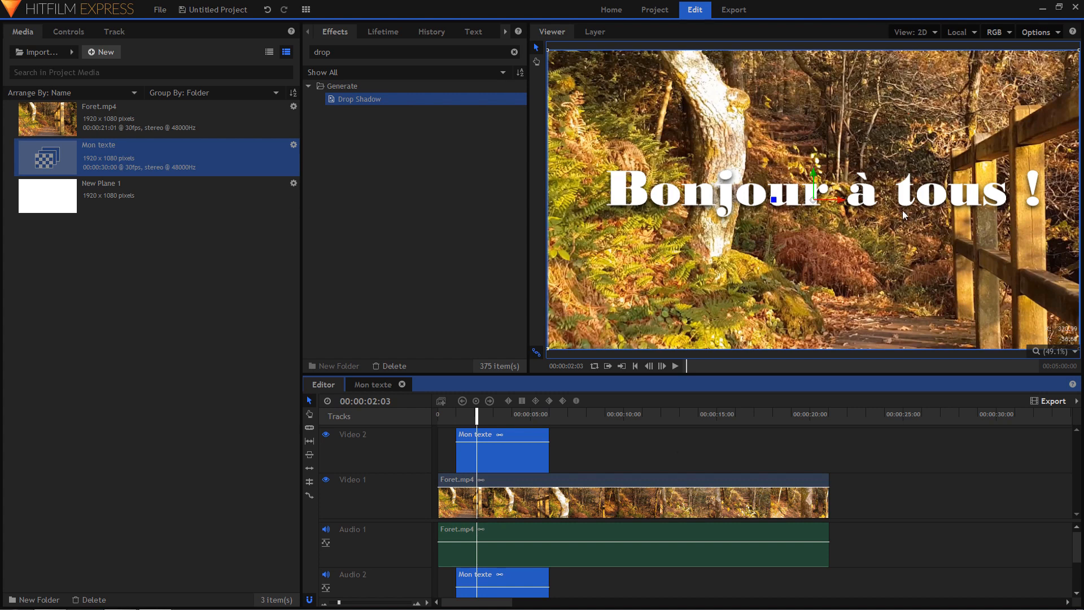
# Step: Return to the Mon texte composite and delete both Opacity keyframes of the text layer, keeping the text fully opaque
pyautogui.click(373, 384)
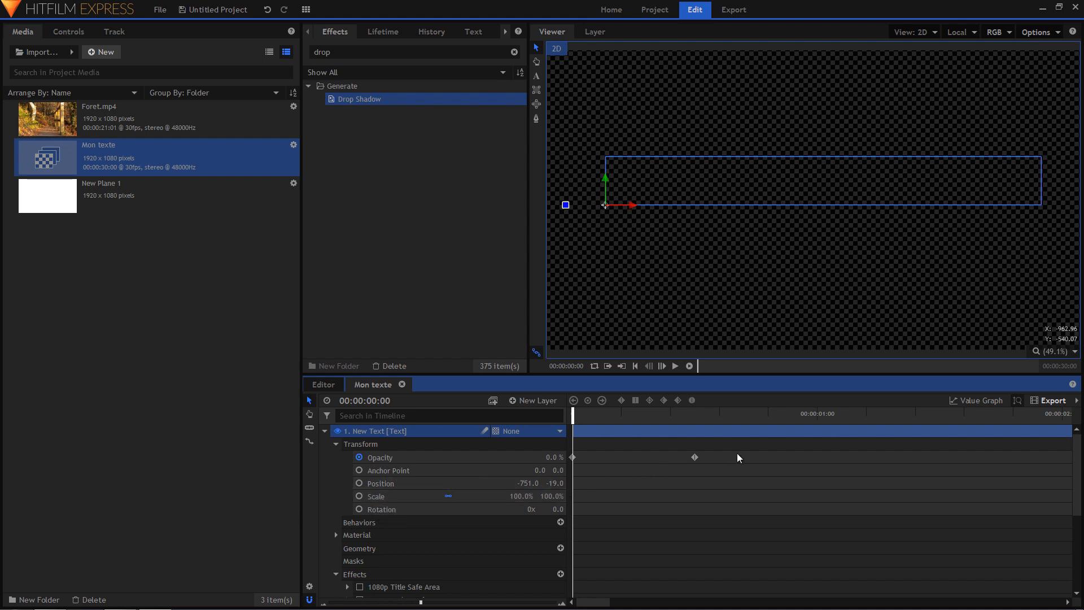
pyautogui.click(730, 416)
pyautogui.moveTo(709, 452); pyautogui.dragTo(570, 478)
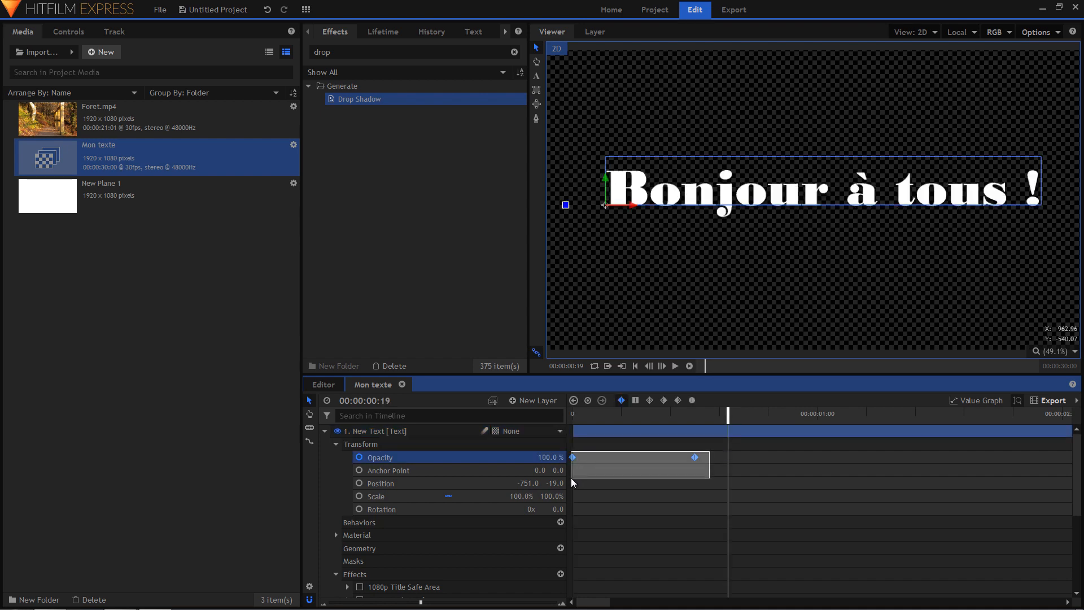
pyautogui.press('Delete')
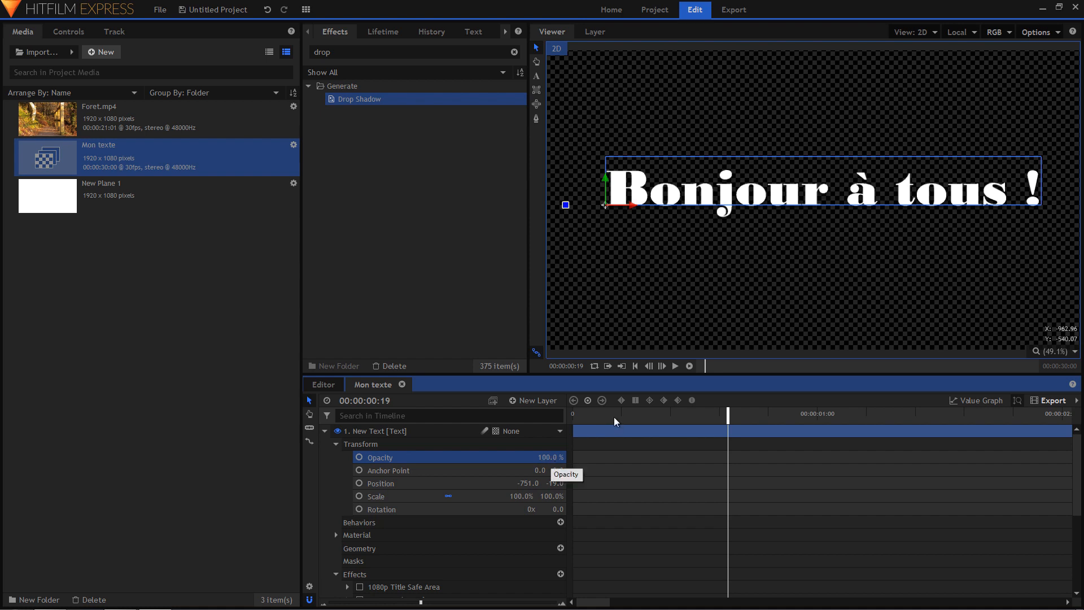
# Step: At the composite's first frame, draw a rectangular mask on the text layer that encloses the whole text "Bonjour à tous !"
pyautogui.moveTo(615, 418); pyautogui.dragTo(572, 417)
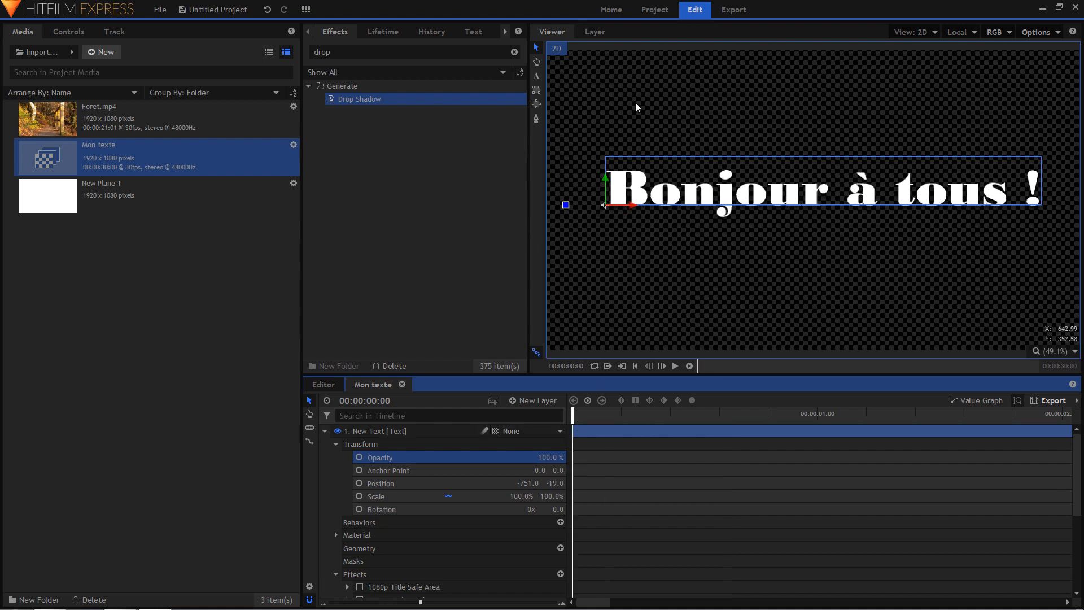
pyautogui.click(537, 92)
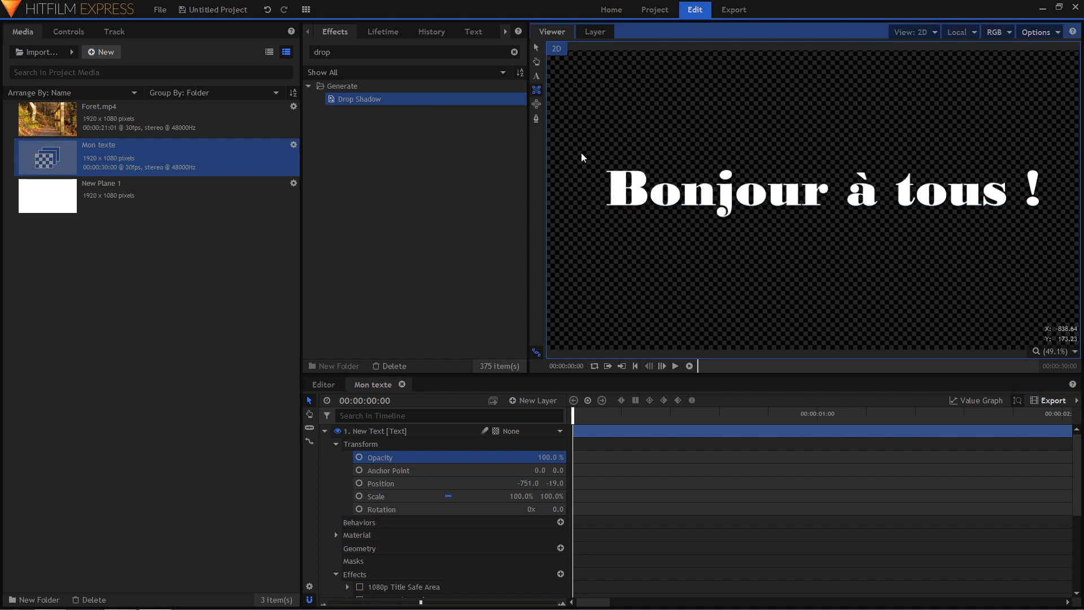
pyautogui.moveTo(583, 148); pyautogui.dragTo(1002, 198)
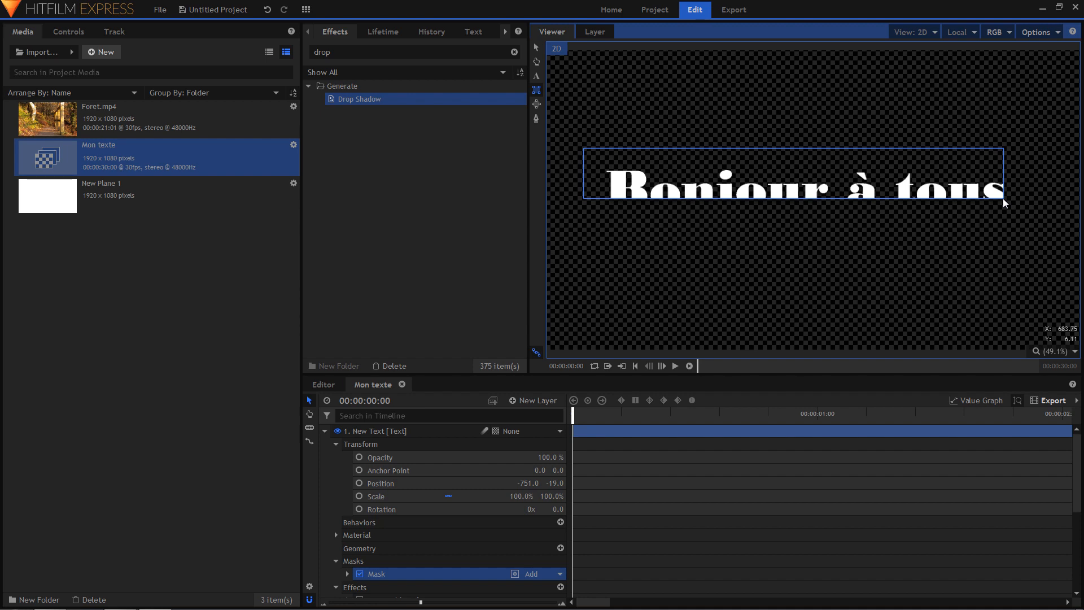
pyautogui.moveTo(1003, 198); pyautogui.dragTo(1051, 224)
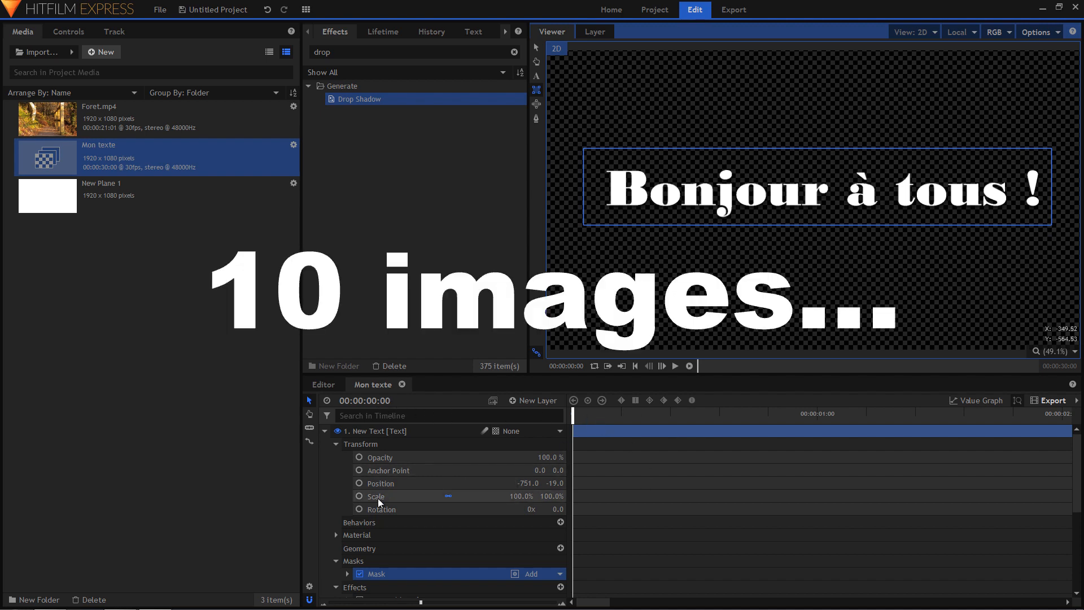
# Step: Expand the mask's Transform properties and add a Position keyframe for the mask at 00:00:00:10
pyautogui.scroll(-3, 379, 508)
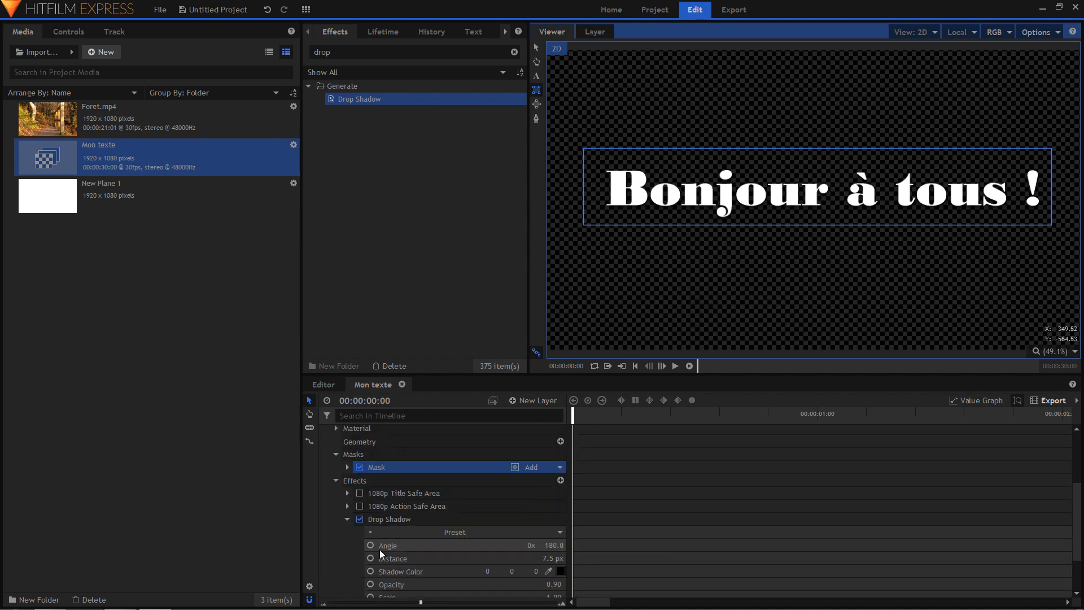
pyautogui.click(348, 467)
pyautogui.scroll(-1, 428, 478)
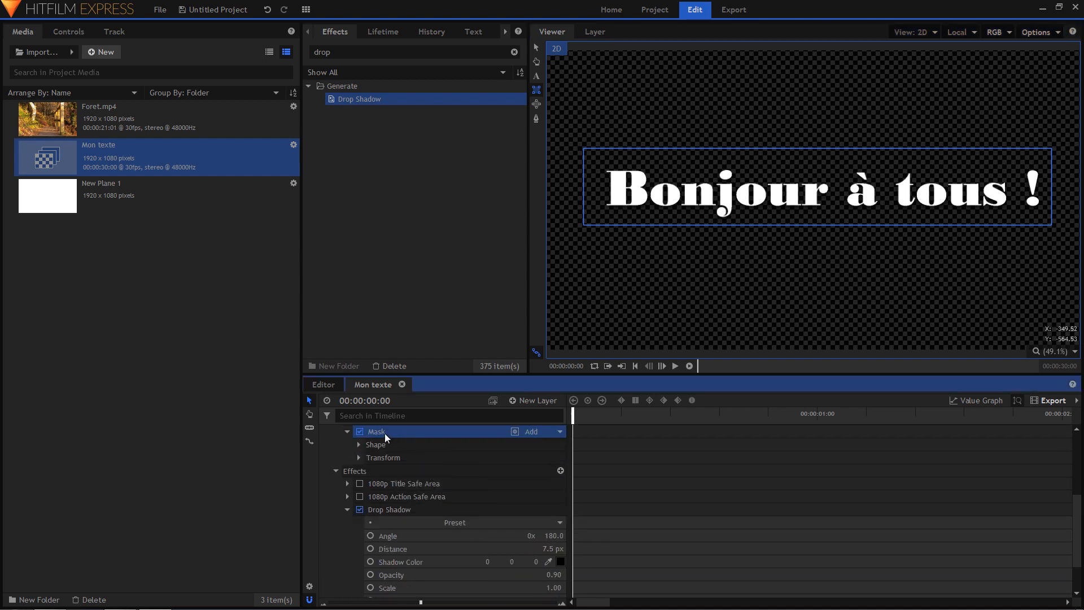
pyautogui.click(358, 458)
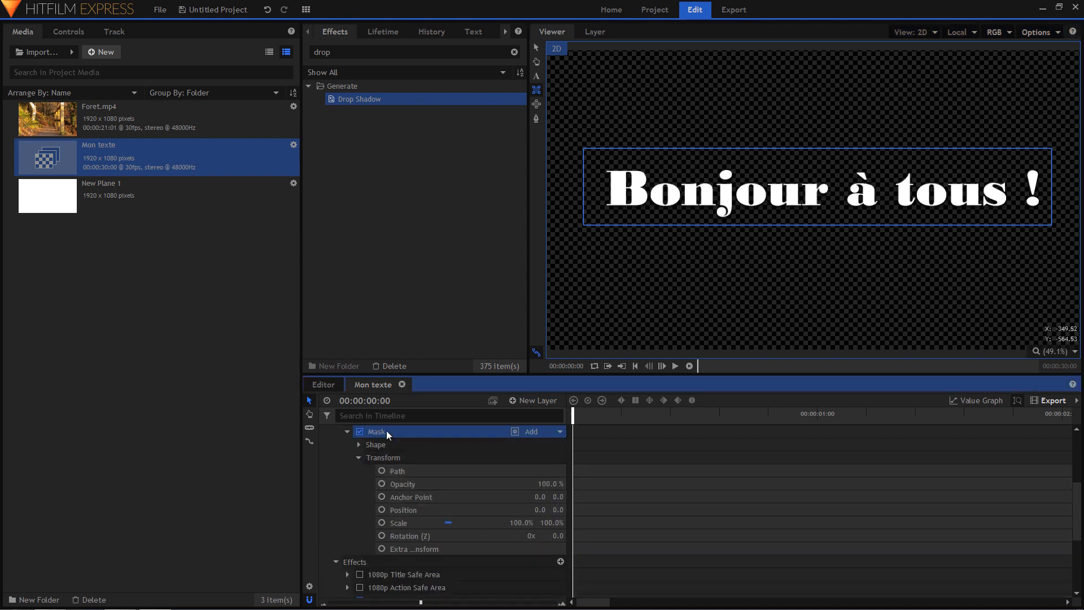
pyautogui.click(393, 402)
pyautogui.press('BackSpace')
pyautogui.press('BackSpace')
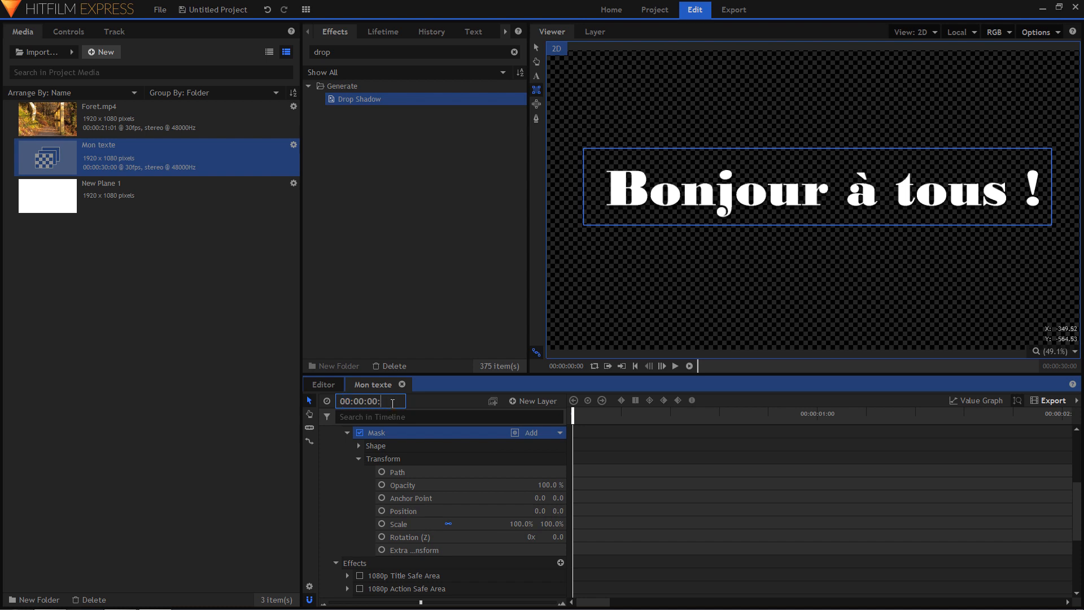
pyautogui.write('10')
pyautogui.press('Return')
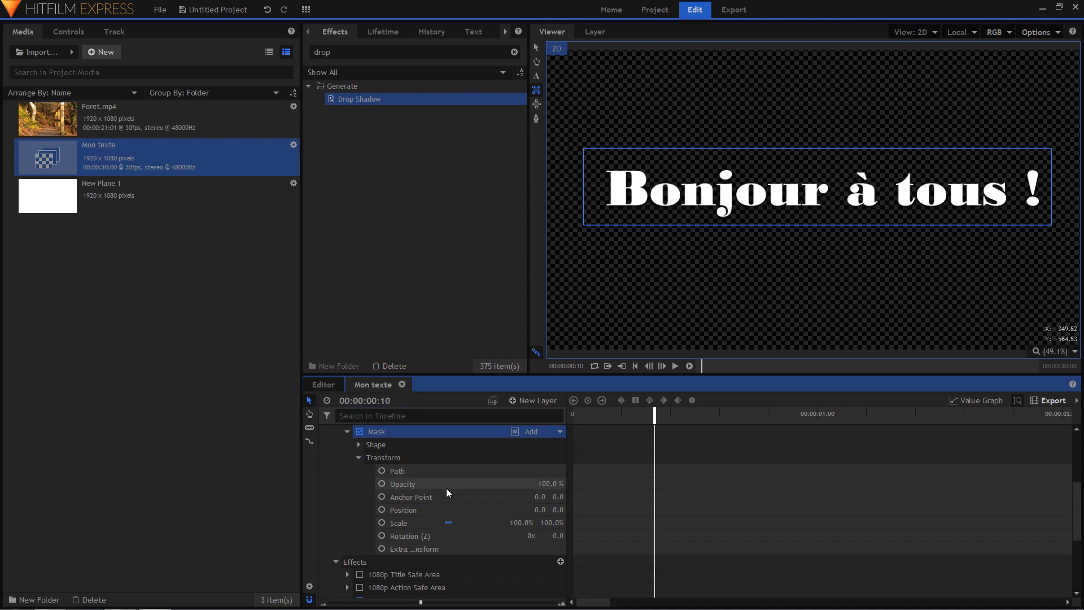
pyautogui.click(381, 509)
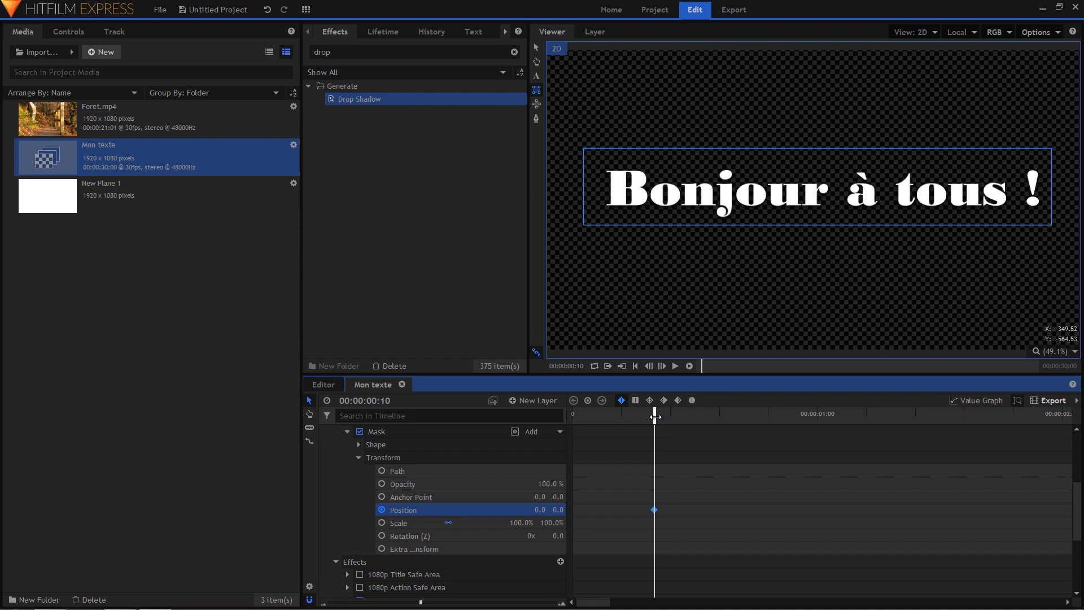
# Step: Set the mask's horizontal Position to -1634.0 at the first frame and switch both Position keyframes to the round-marker interpolation
pyautogui.moveTo(655, 417); pyautogui.dragTo(539, 433)
pyautogui.moveTo(540, 509); pyautogui.dragTo(12, 510)
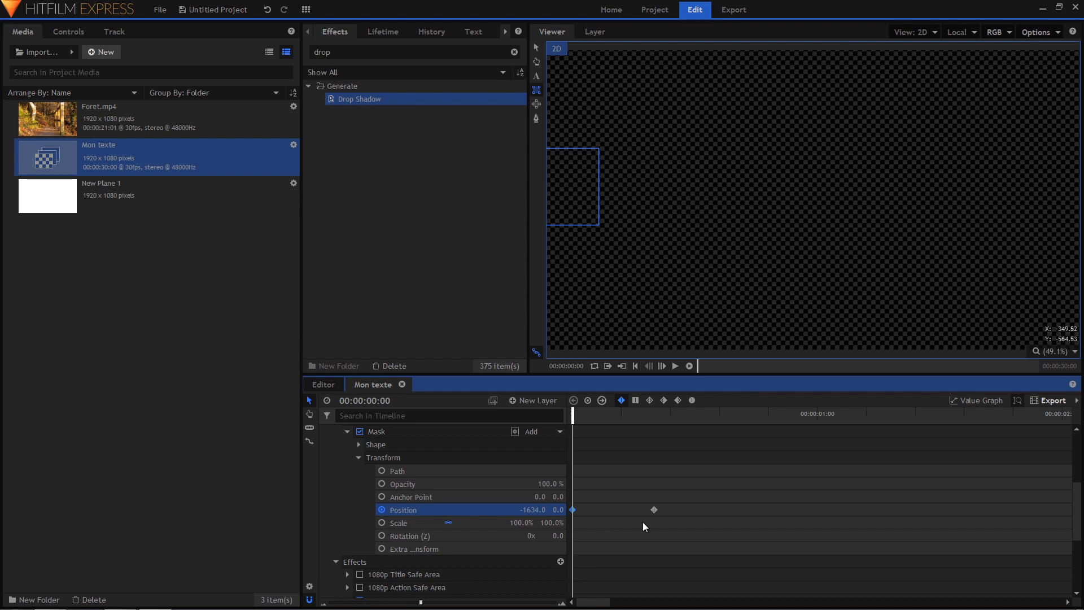
pyautogui.moveTo(695, 495); pyautogui.dragTo(603, 523)
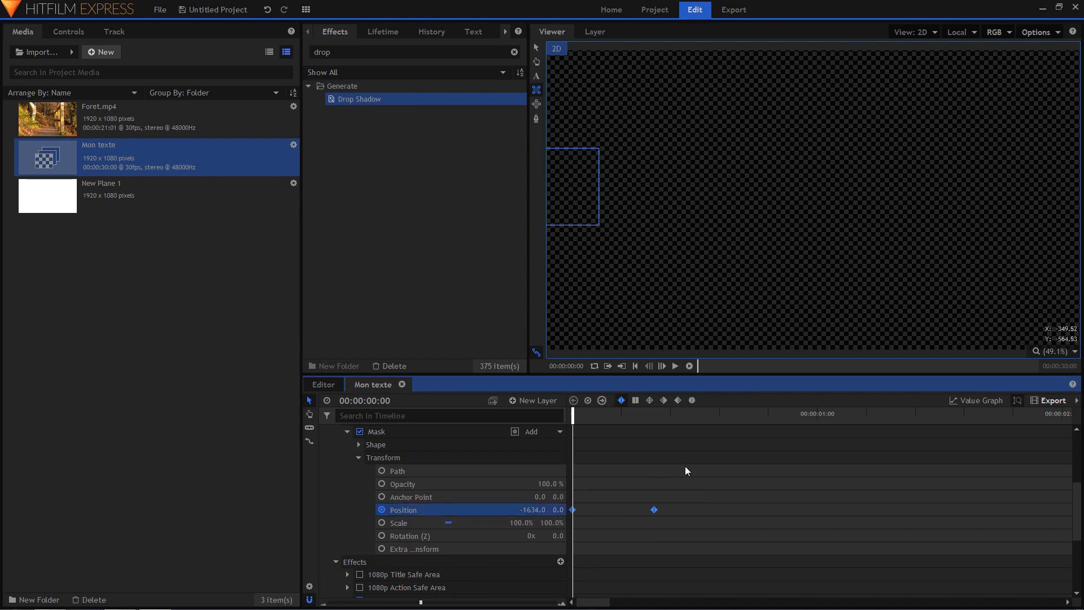
pyautogui.click(692, 399)
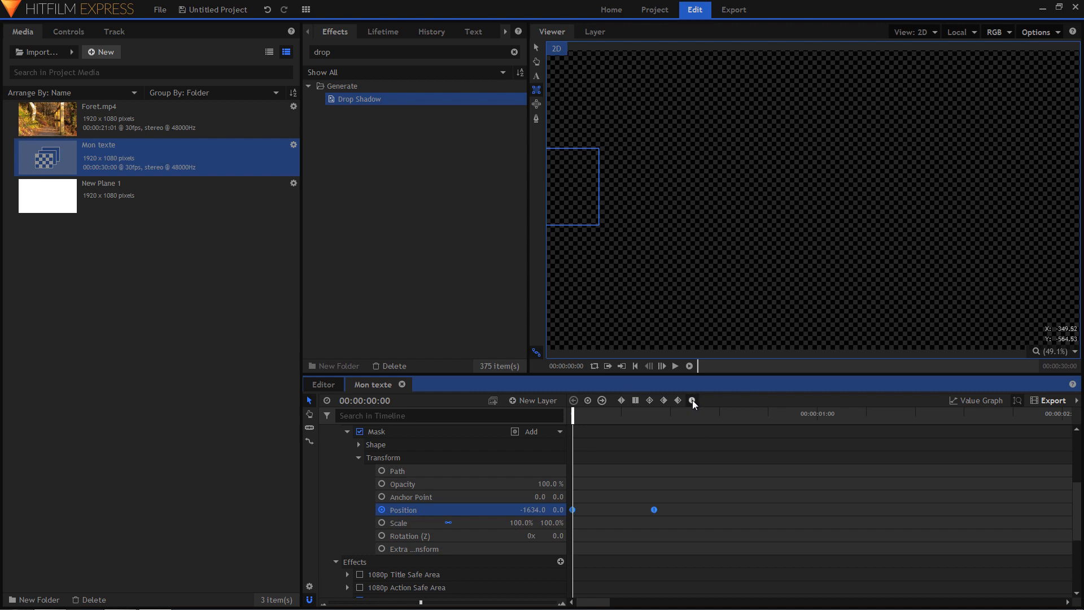
# Step: Play the editor timeline from just before the Mon texte clip and scrub through its start to preview the mask reveal
pyautogui.click(323, 385)
pyautogui.click(453, 420)
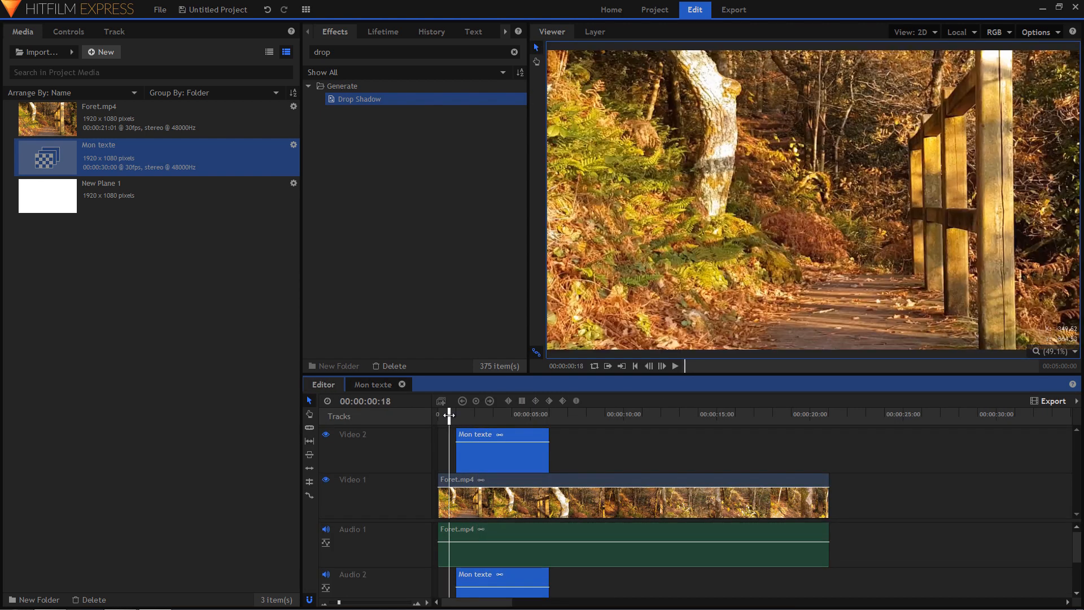
pyautogui.press('space')
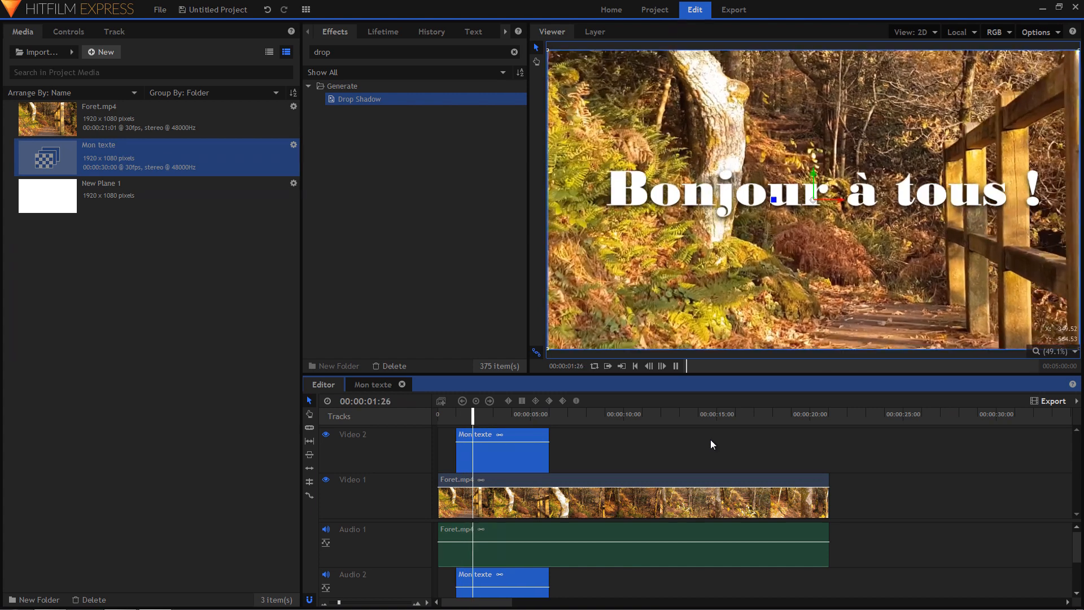
pyautogui.click(455, 416)
pyautogui.moveTo(456, 417); pyautogui.dragTo(465, 420)
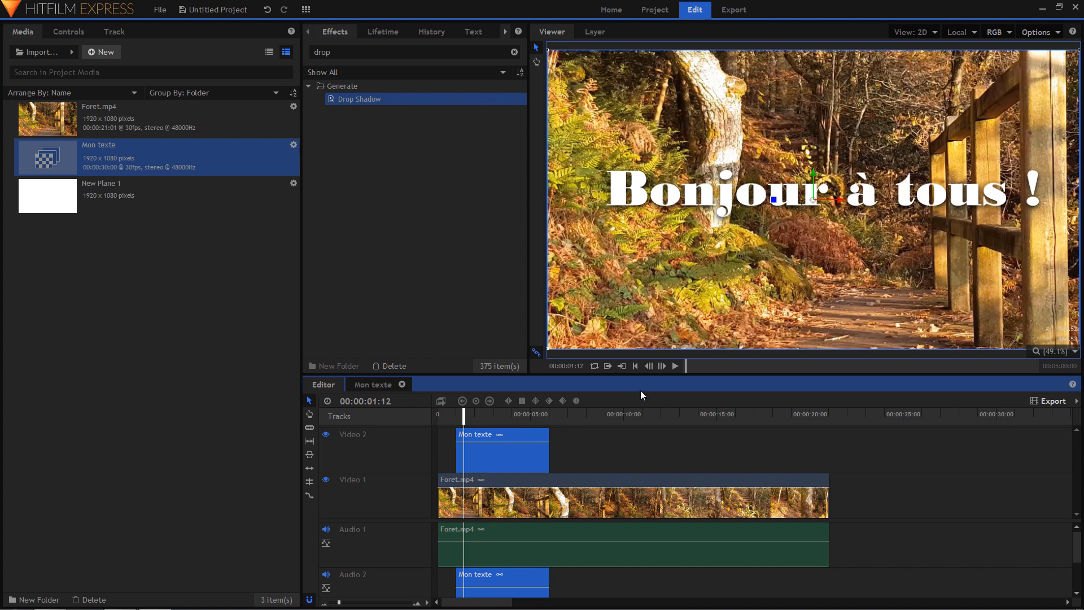
# Step: Return to the Mon texte composite shot and delete the mask from the text layer
pyautogui.click(376, 384)
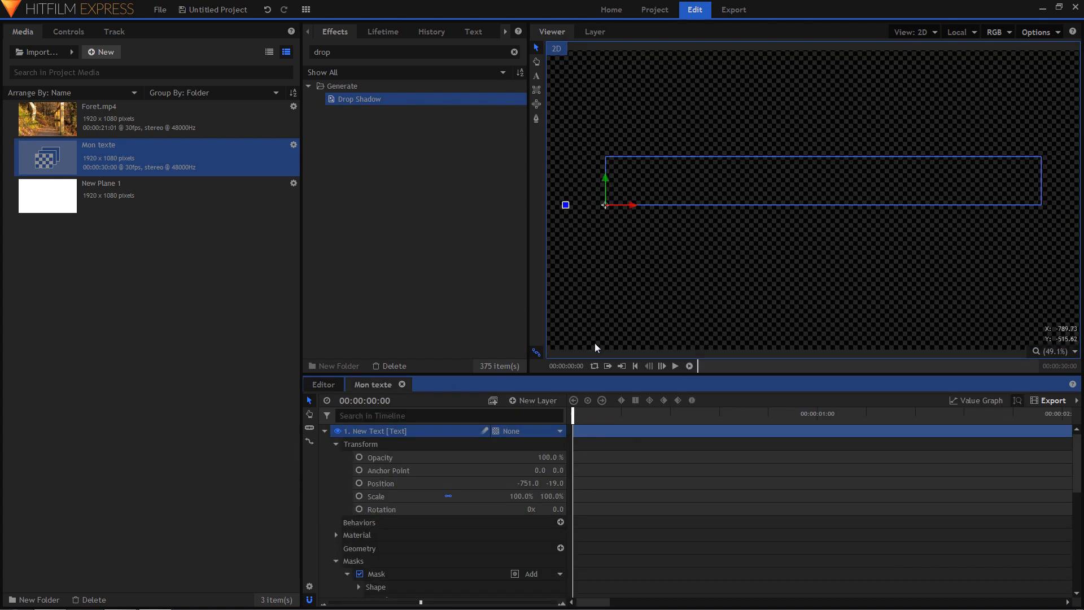
pyautogui.click(379, 574)
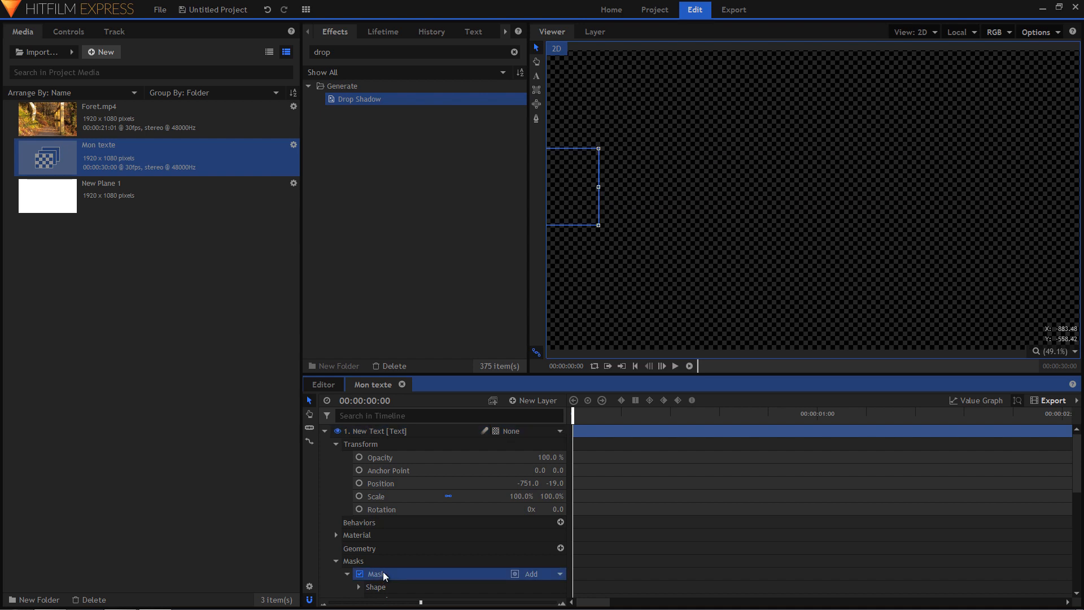
pyautogui.press('Delete')
# Step: Collapse the text layer's Effects group and delete the New Plane 1 layer from the composite
pyautogui.scroll(-4, 385, 559)
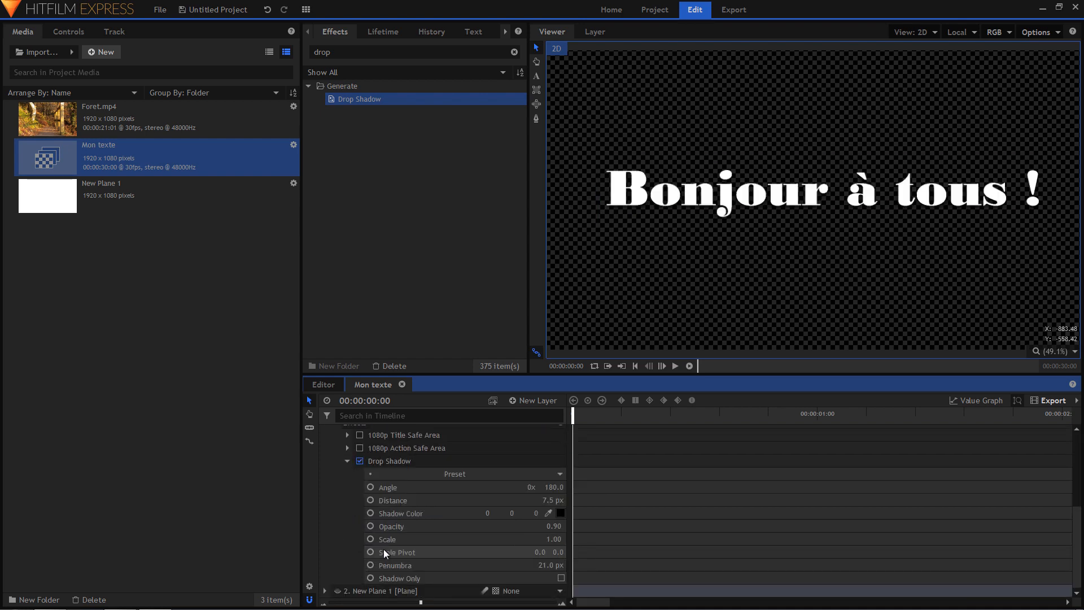
pyautogui.scroll(2, 389, 540)
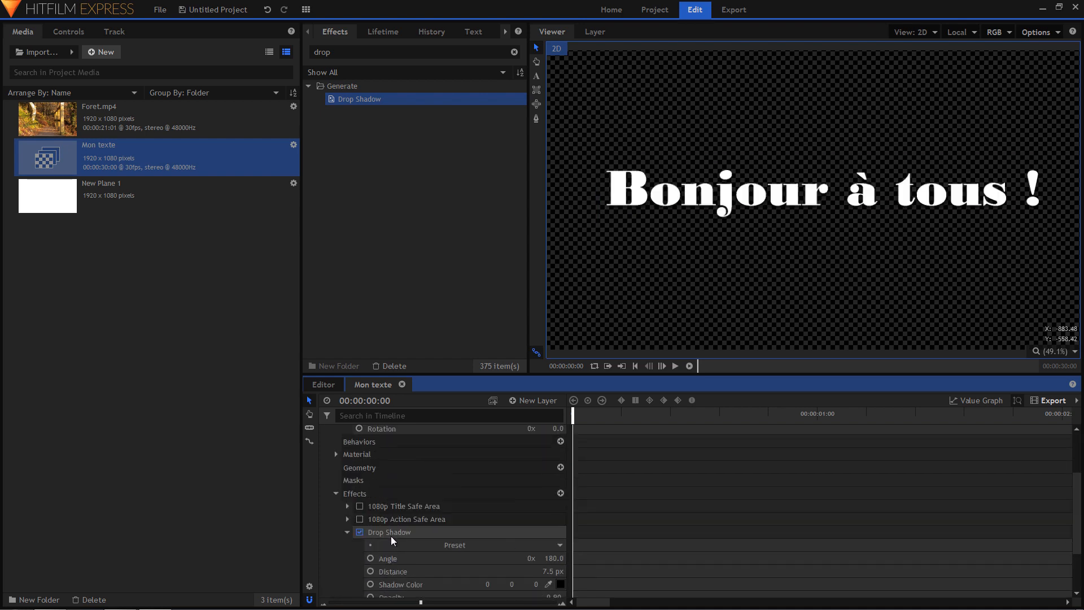
pyautogui.click(381, 507)
pyautogui.scroll(3, 373, 505)
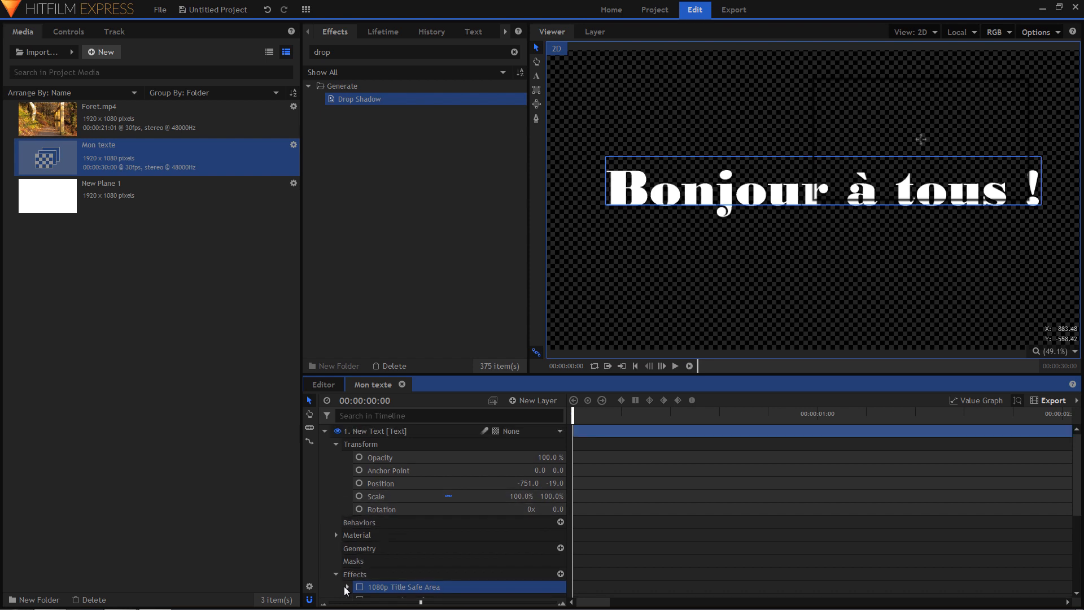
pyautogui.click(344, 574)
pyautogui.click(377, 587)
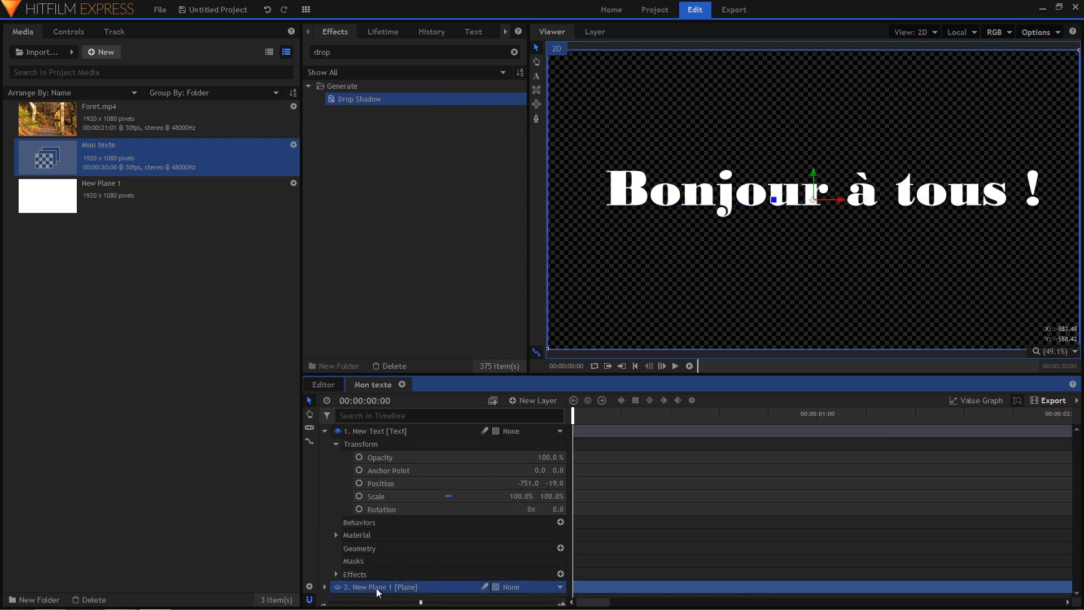
pyautogui.press('Delete')
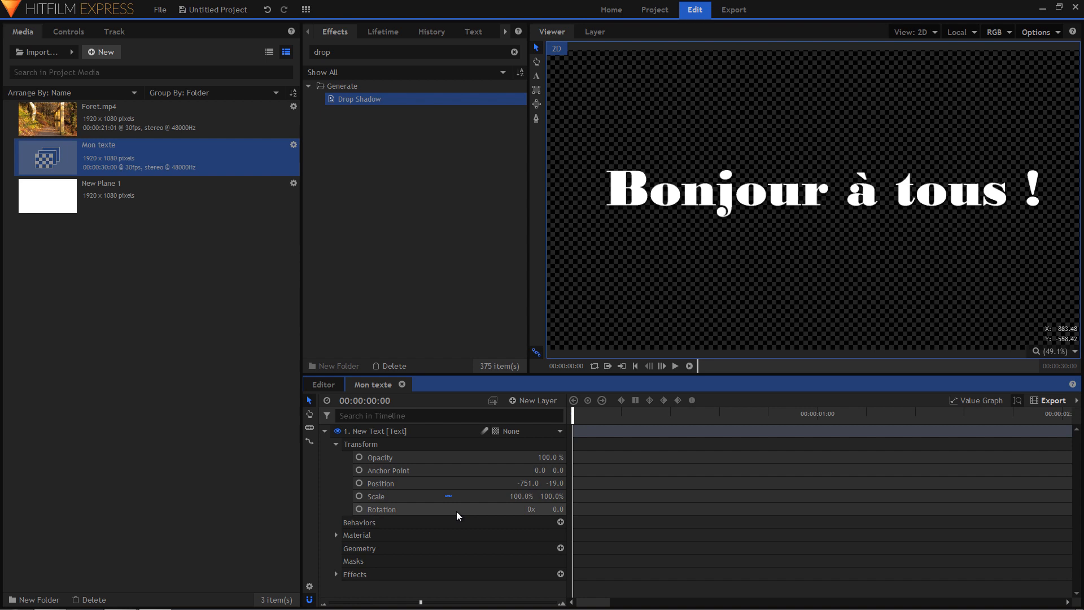
# Step: Append "Bienvenue ,." to the text after "Bonjour à tous !" and convert the layer to paragraph text
pyautogui.click(425, 434)
pyautogui.click(537, 75)
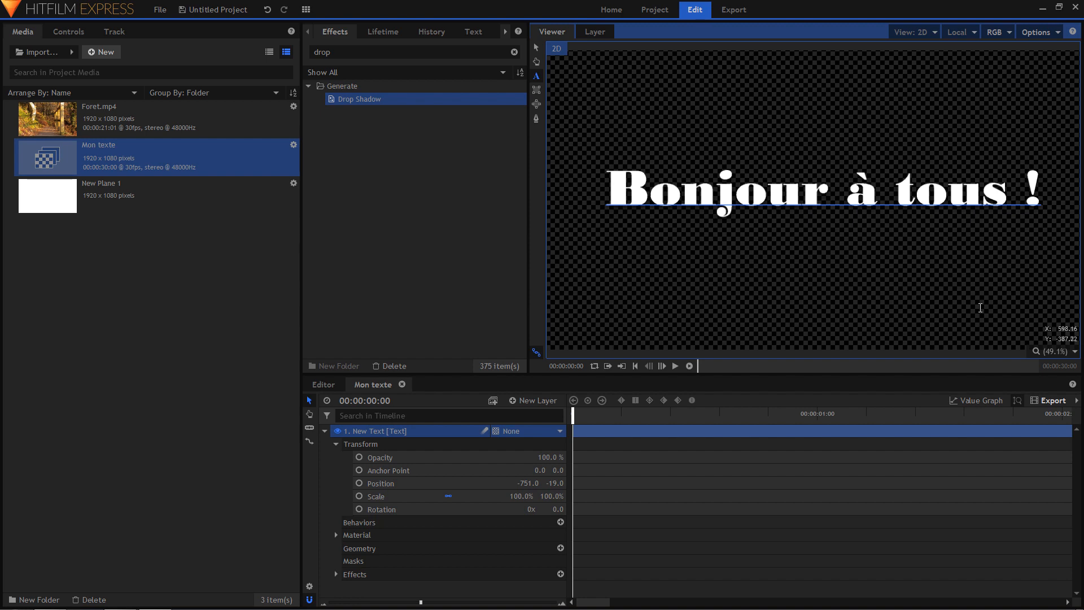
pyautogui.write('B')
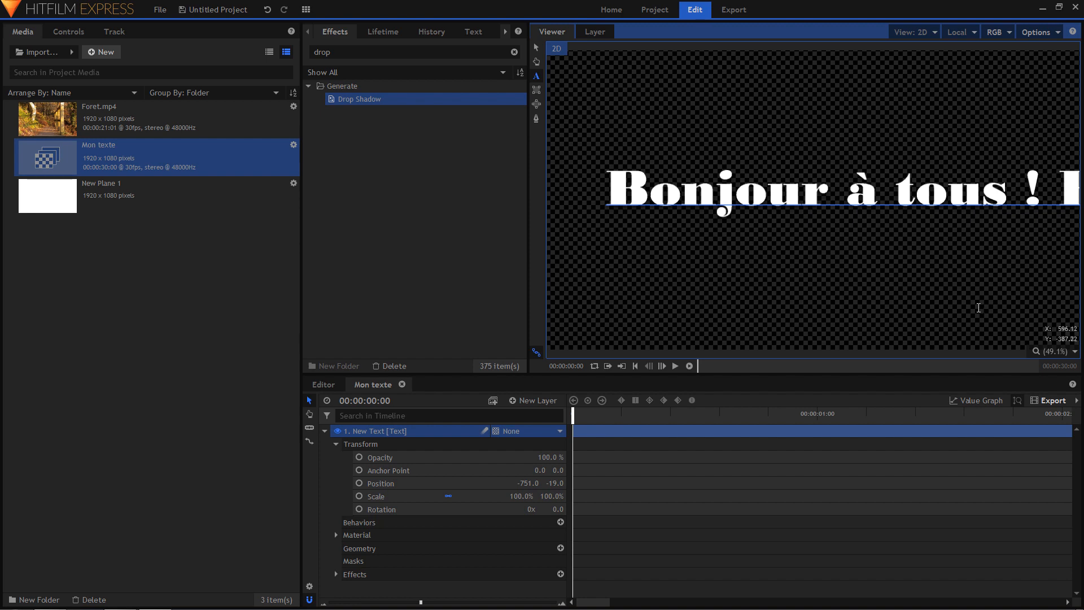
pyautogui.rightClick(384, 433)
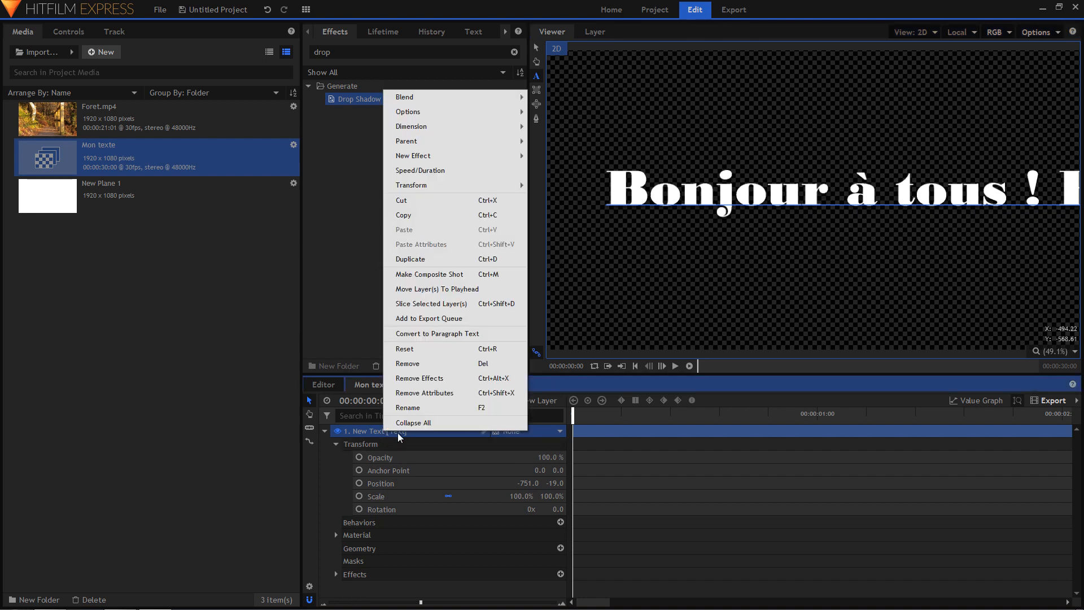
pyautogui.click(435, 334)
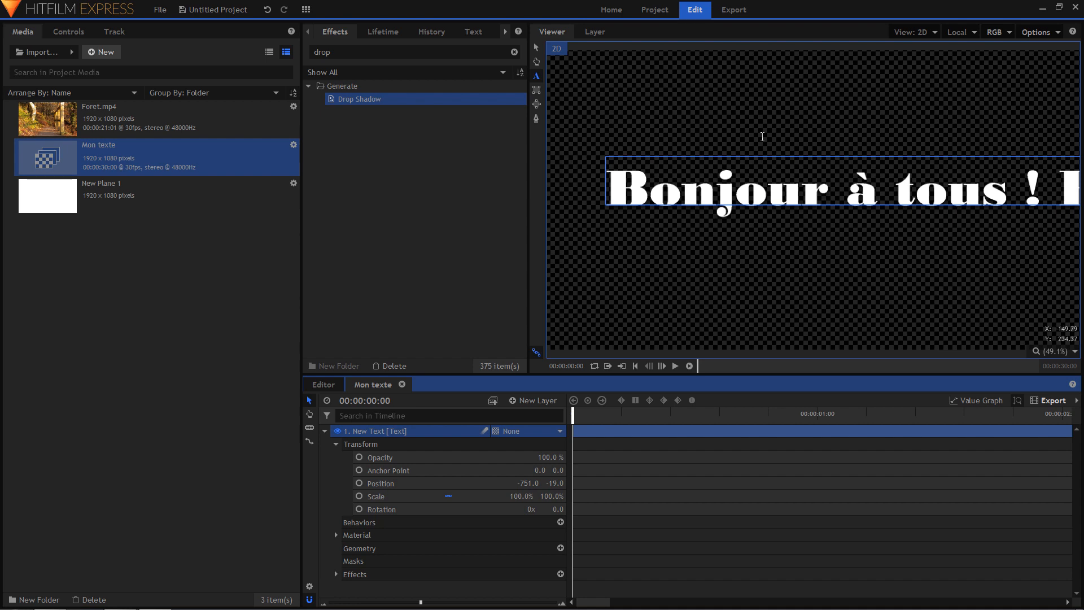
# Step: Set the paragraph text box size to 1920 wide by 1080 high in the text layer's properties
pyautogui.rightClick(394, 431)
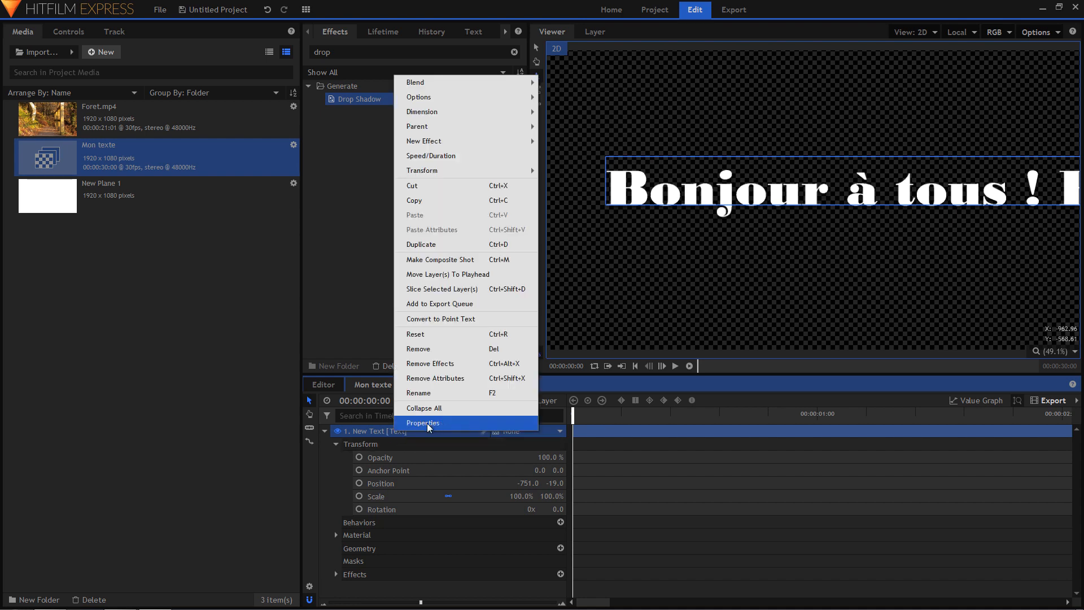
pyautogui.click(427, 422)
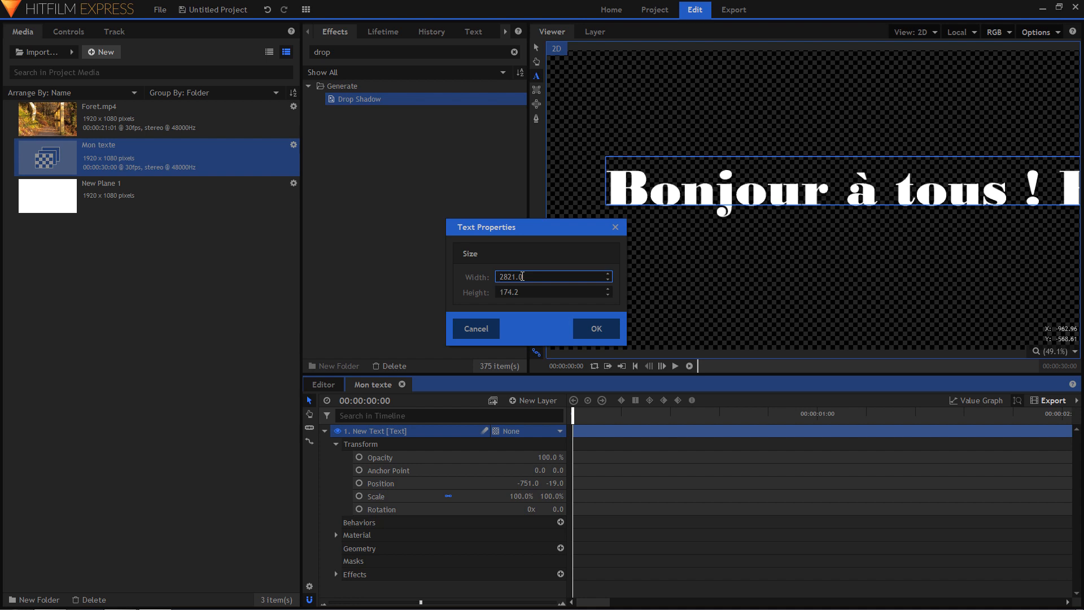
pyautogui.moveTo(520, 277); pyautogui.dragTo(482, 273)
pyautogui.write('1920')
pyautogui.moveTo(520, 291); pyautogui.dragTo(487, 291)
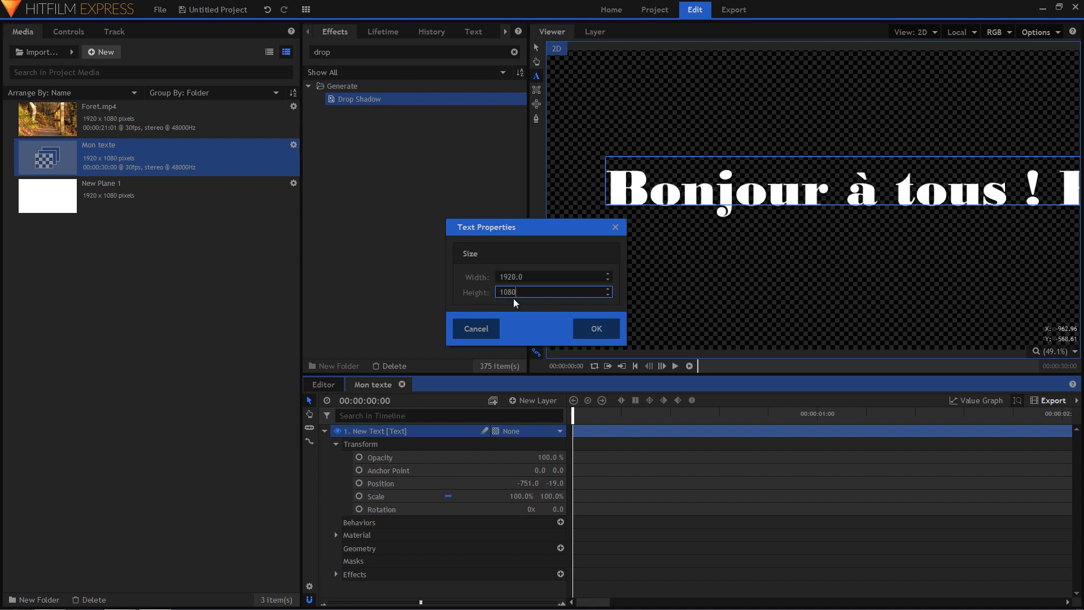
pyautogui.click(597, 329)
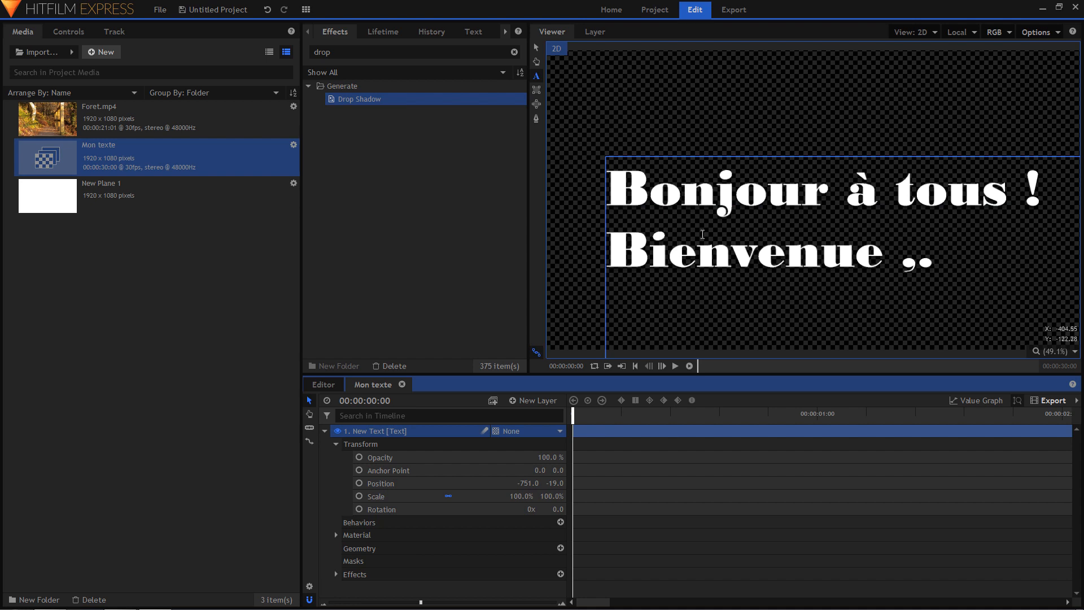
# Step: Correct the text's second line to "Bienvenue." and move the text box to about -961, 363.5 so it covers the frame
pyautogui.click(1067, 351)
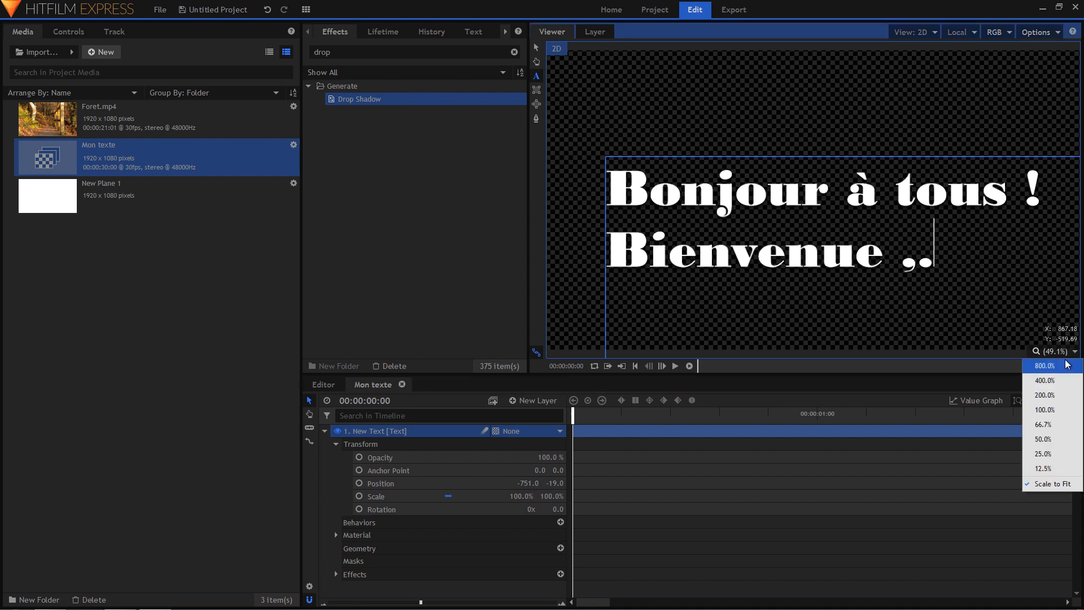
pyautogui.click(1050, 439)
pyautogui.click(1072, 360)
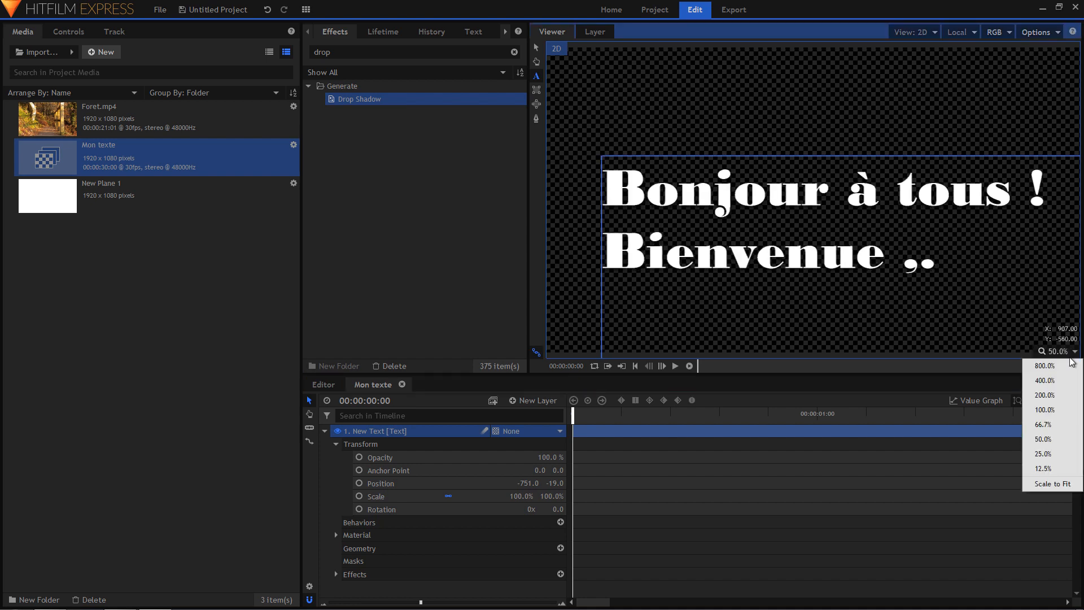
pyautogui.click(954, 289)
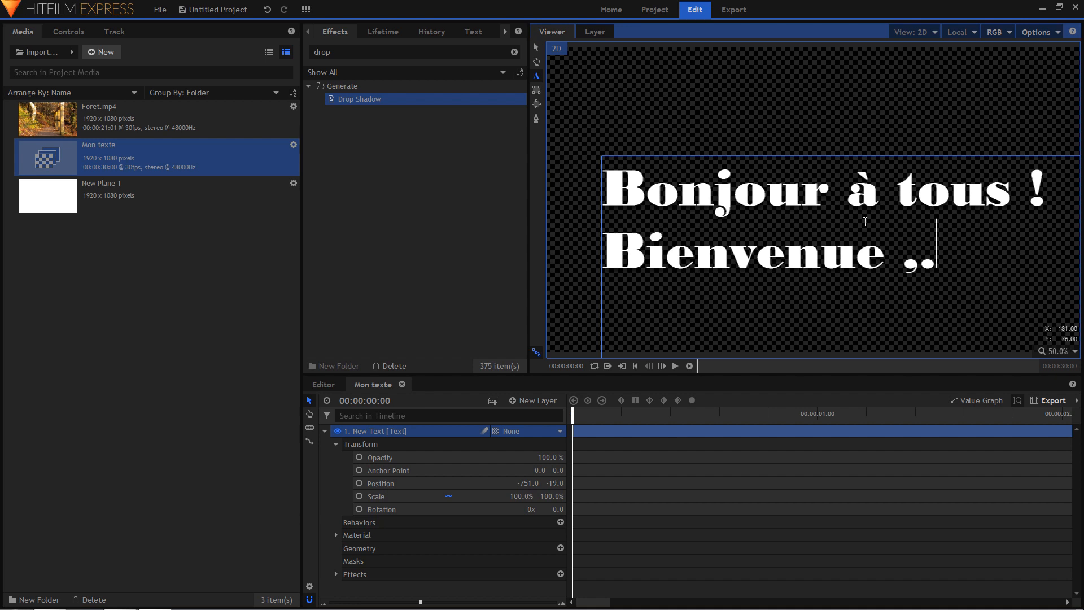
pyautogui.scroll(-1, 835, 205)
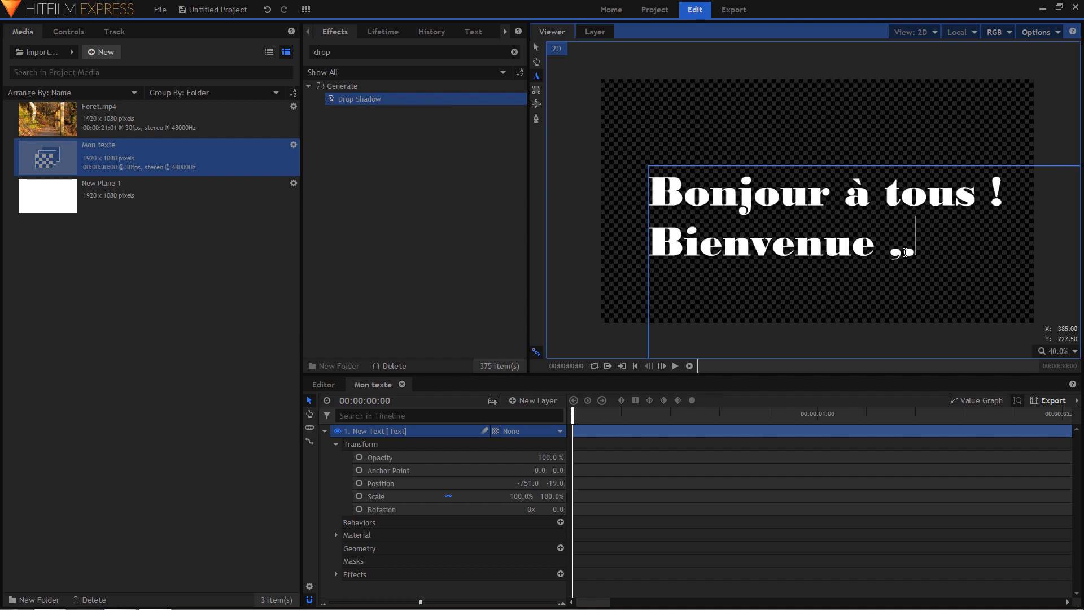
pyautogui.click(906, 251)
pyautogui.press('BackSpace')
pyautogui.press('BackSpace')
pyautogui.click(536, 47)
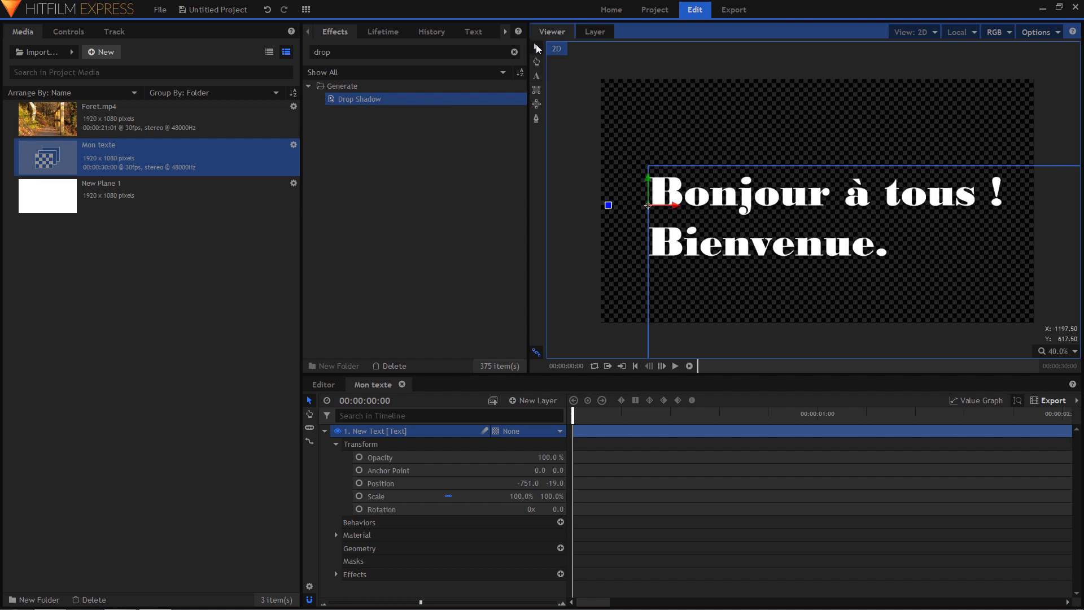
pyautogui.moveTo(651, 205); pyautogui.dragTo(601, 118)
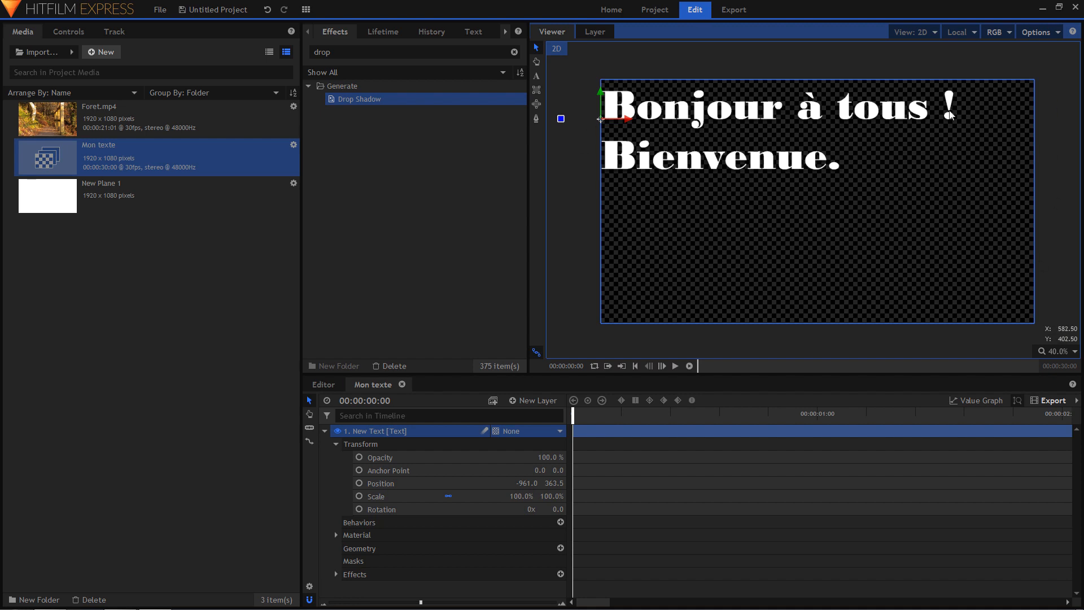
# Step: Centre the paragraph, justify it with the last line centred, and align the text vertically to the middle of its box
pyautogui.click(473, 32)
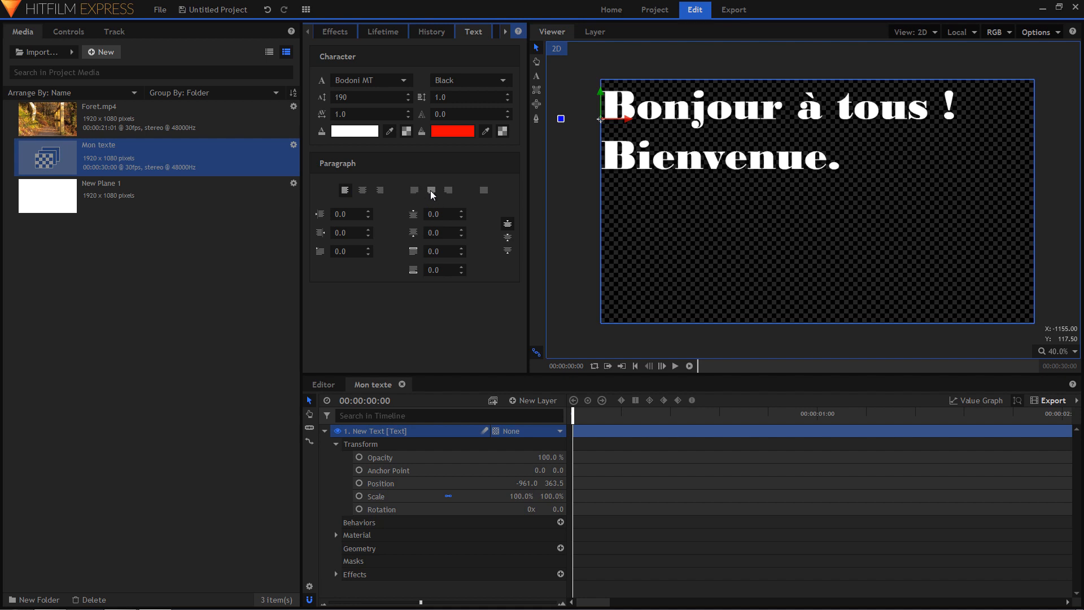
pyautogui.click(362, 190)
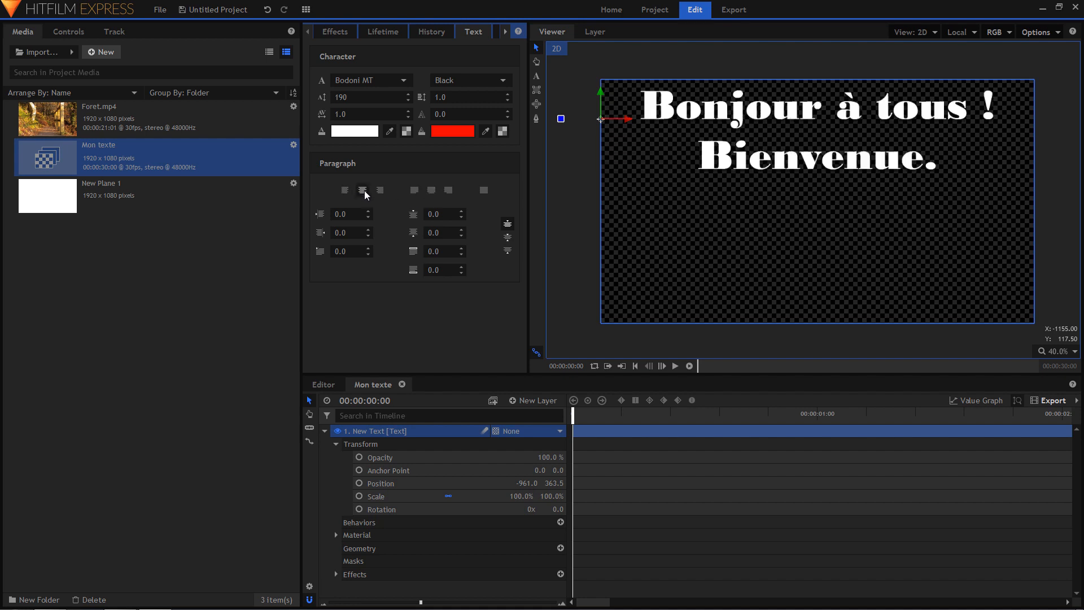
pyautogui.click(432, 190)
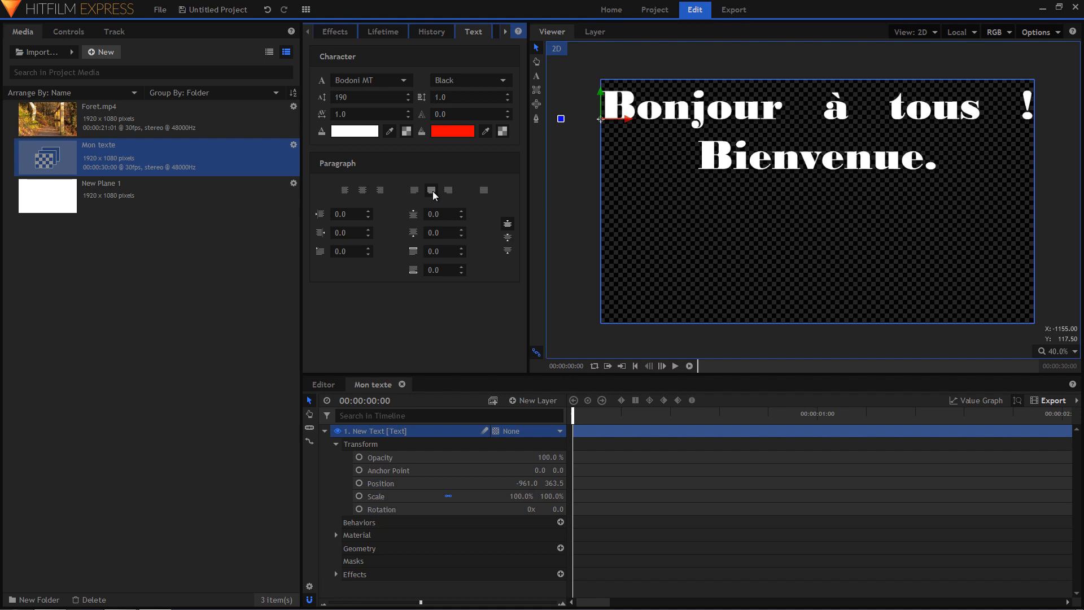
pyautogui.click(507, 240)
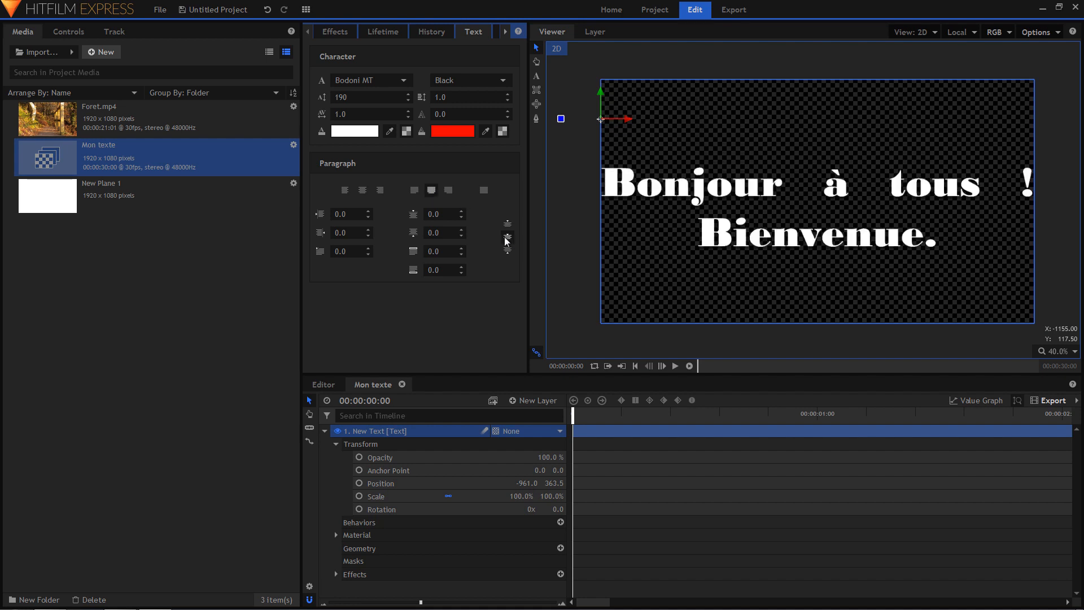
# Step: Try the full, last-line-right and last-line-left justifications and centre alignment, finishing with the paragraph left-aligned
pyautogui.click(483, 191)
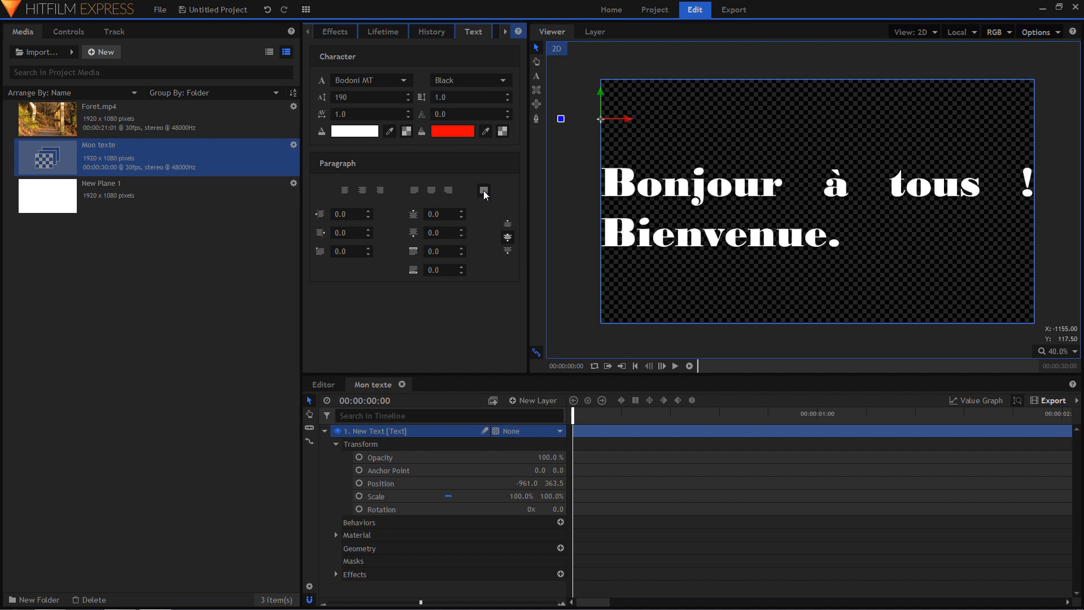
pyautogui.click(448, 191)
pyautogui.click(413, 190)
pyautogui.tripleClick(461, 249)
pyautogui.click(362, 191)
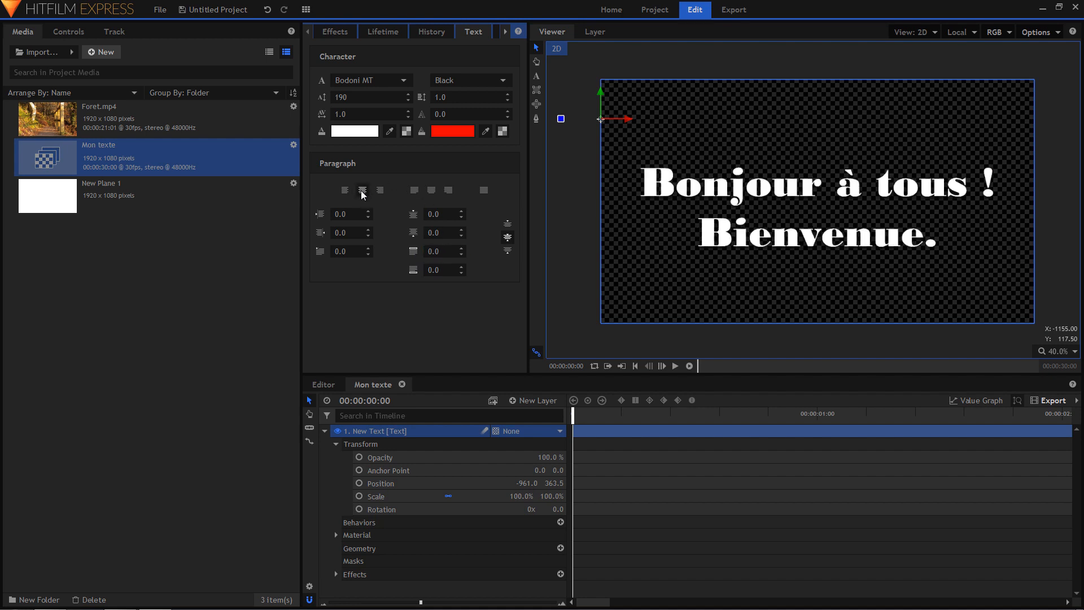
pyautogui.click(344, 191)
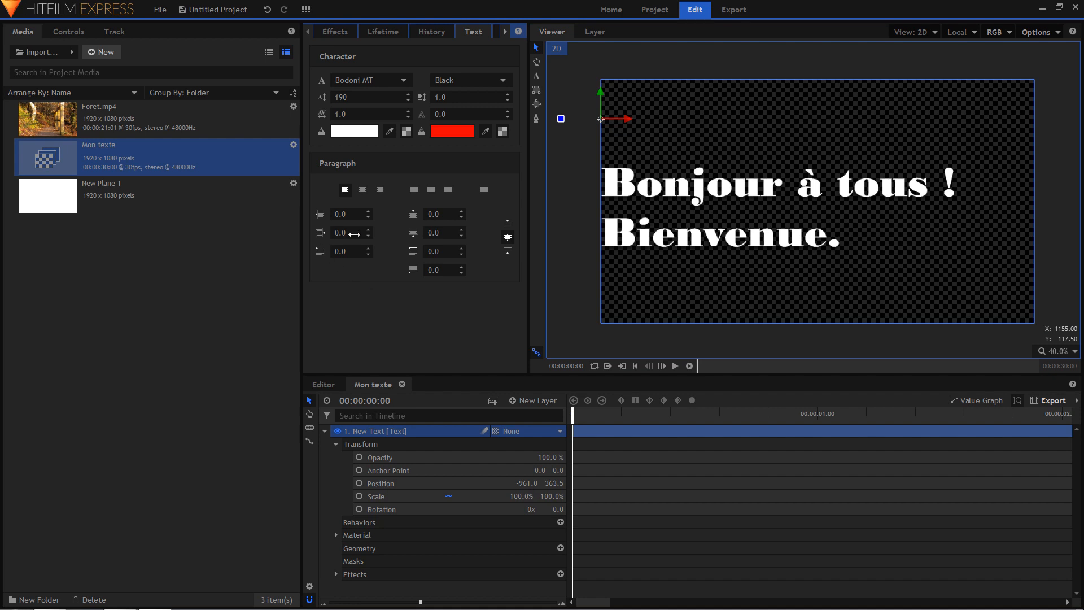
# Step: Set the paragraph's left indent to 18.0 and its right indent to 4.0
pyautogui.click(370, 210)
pyautogui.click(370, 209)
pyautogui.click(371, 209)
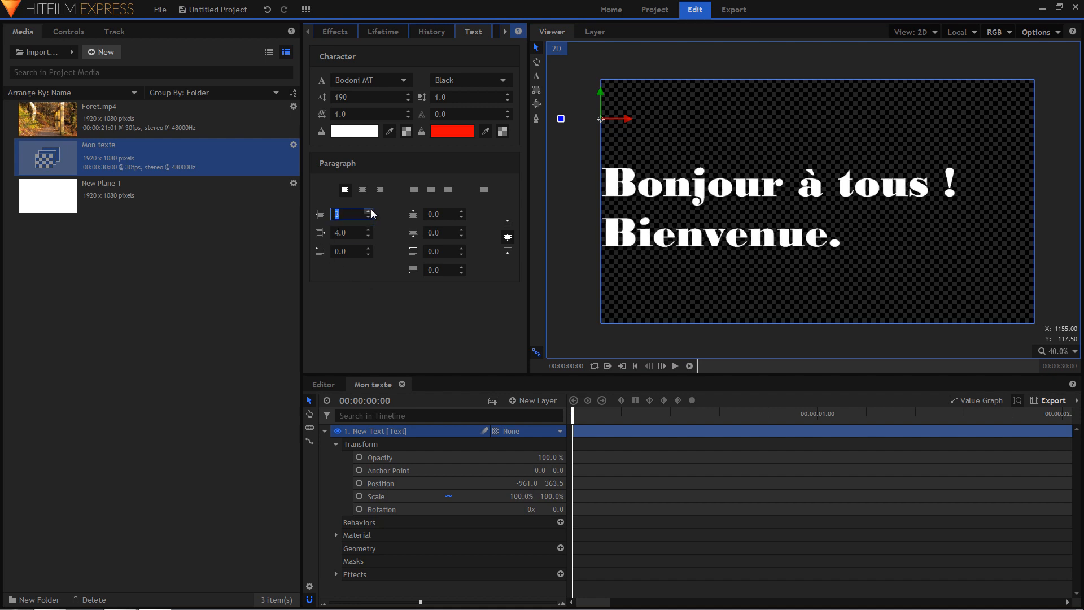
pyautogui.click(370, 209)
pyautogui.click(370, 210)
pyautogui.click(370, 210)
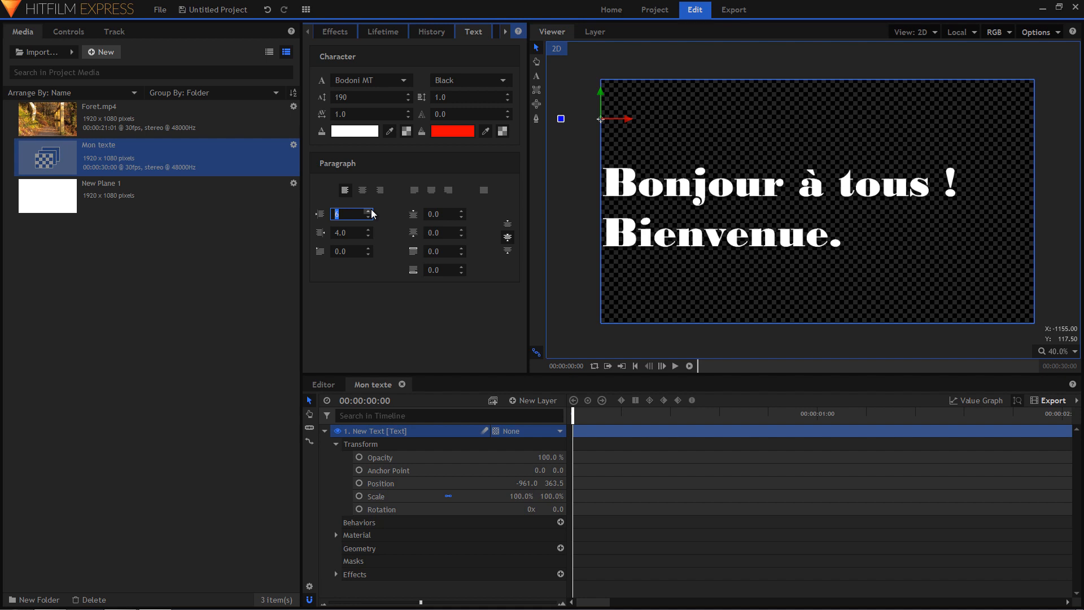
pyautogui.click(370, 210)
pyautogui.click(370, 210)
pyautogui.click(370, 210)
pyautogui.click(370, 210)
pyautogui.click(370, 210)
pyautogui.click(370, 210)
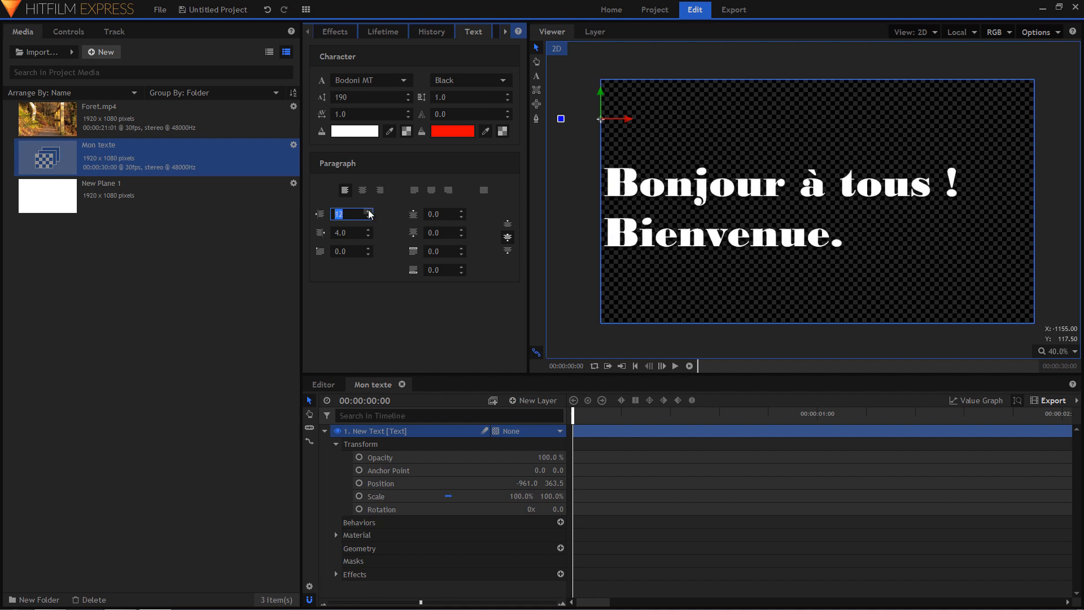
pyautogui.click(371, 210)
pyautogui.click(370, 210)
pyautogui.click(370, 210)
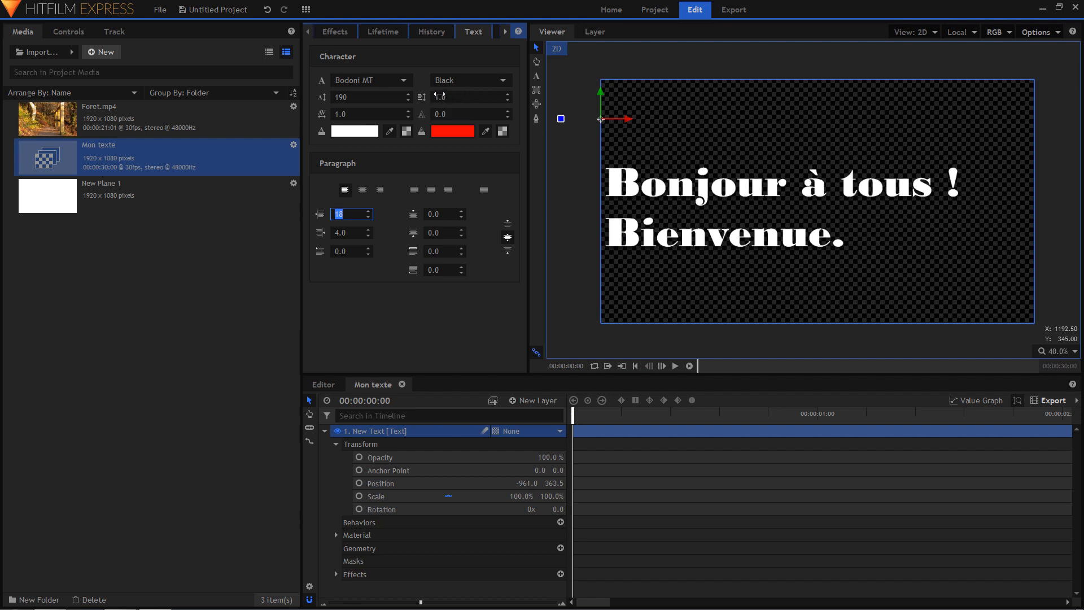
# Step: Set the text's line spacing to 0.8 and convert the text layer back to point text
pyautogui.moveTo(445, 98); pyautogui.dragTo(448, 98)
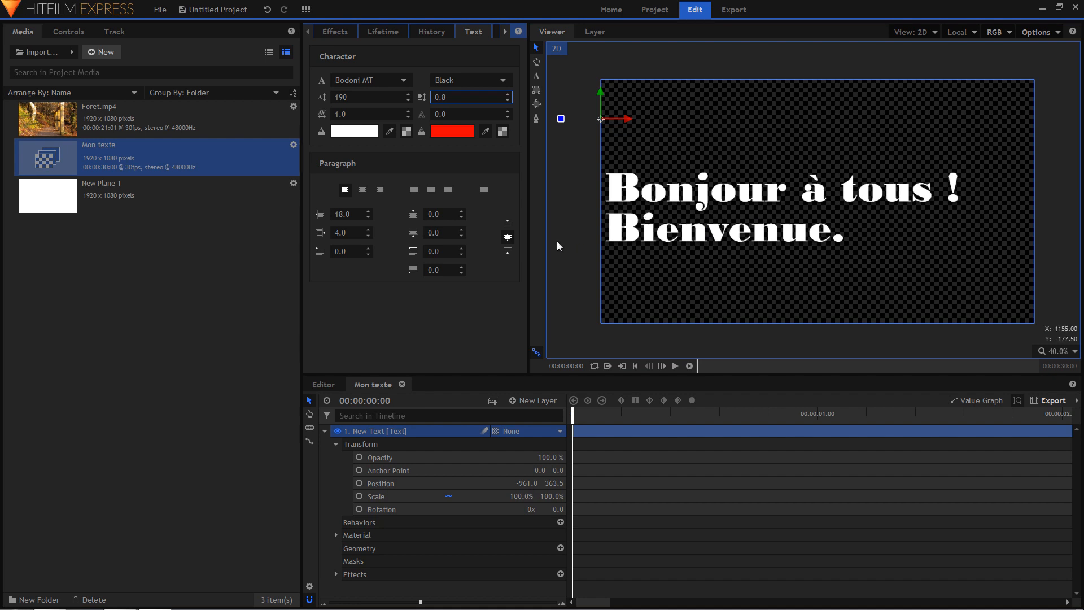
pyautogui.rightClick(378, 432)
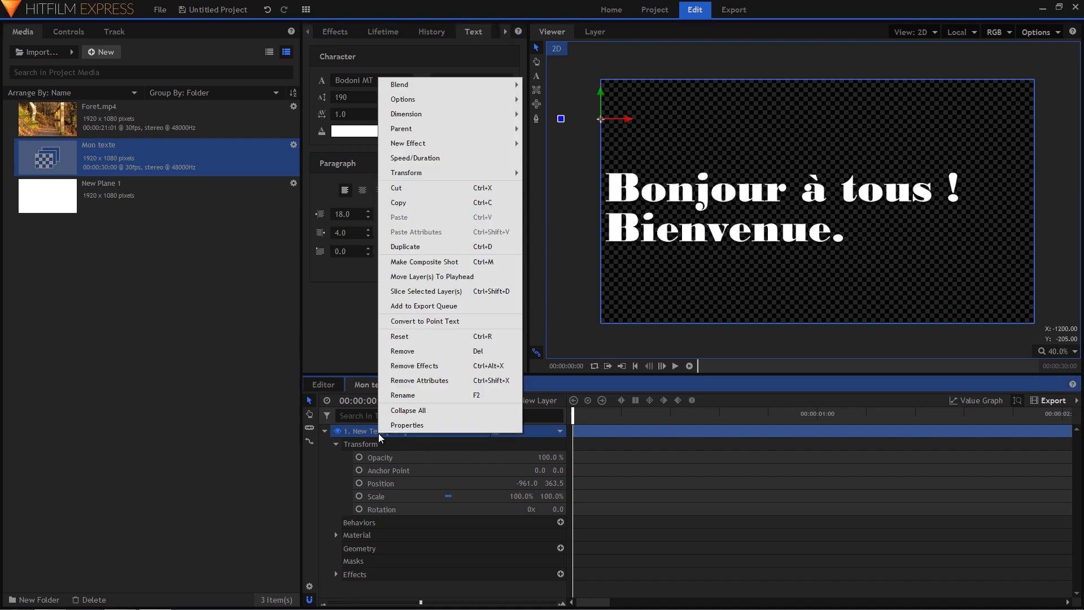
pyautogui.click(421, 322)
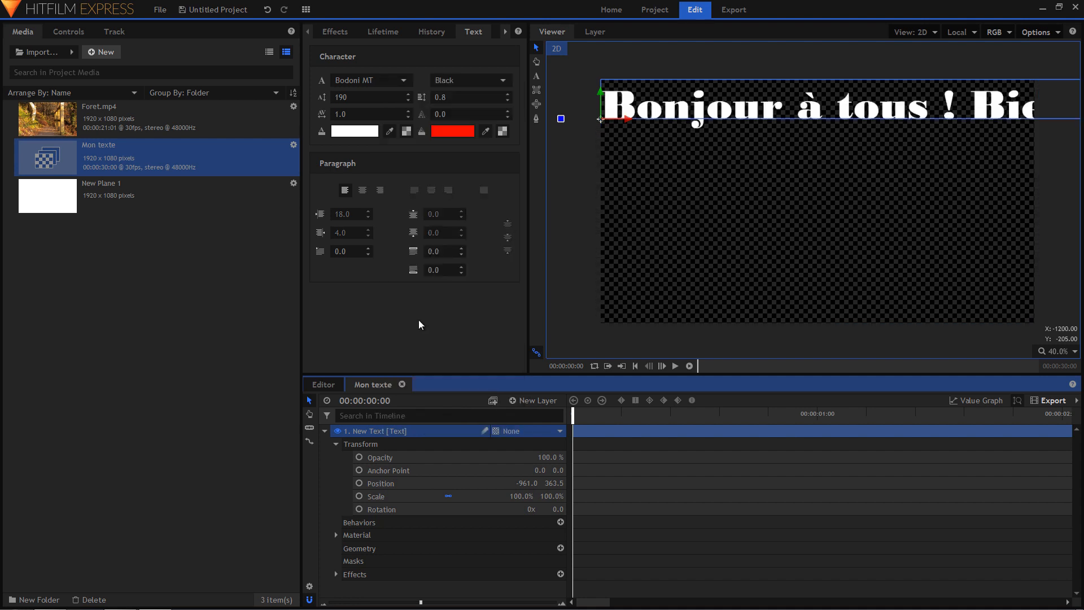